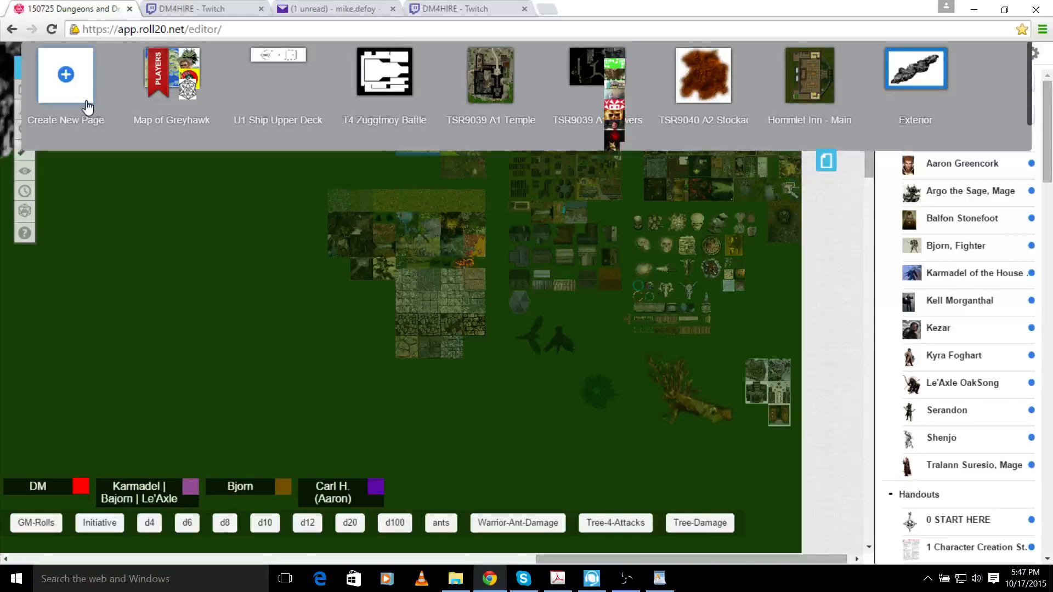
Open the Map of Greyhawk page and examine the region around the red marker arrow and the Azure Sea
click(198, 98)
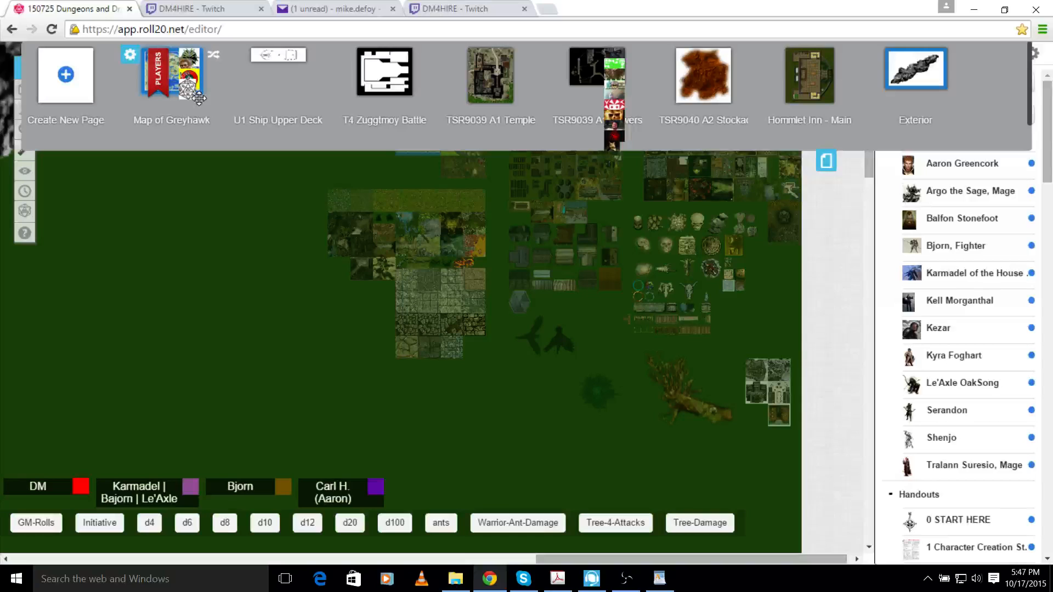
drag(199, 98, 196, 86)
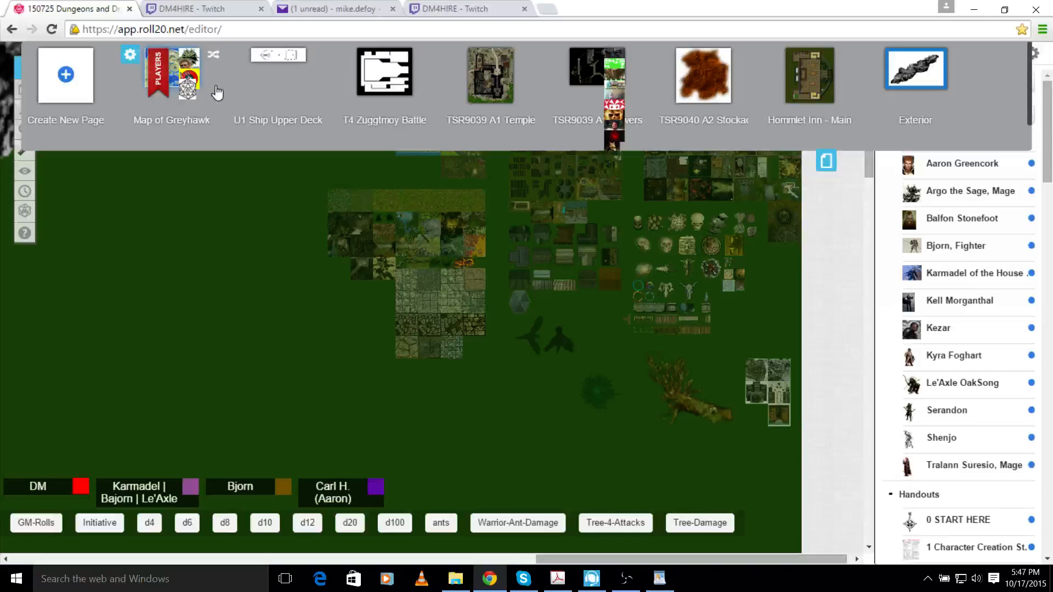
click(217, 93)
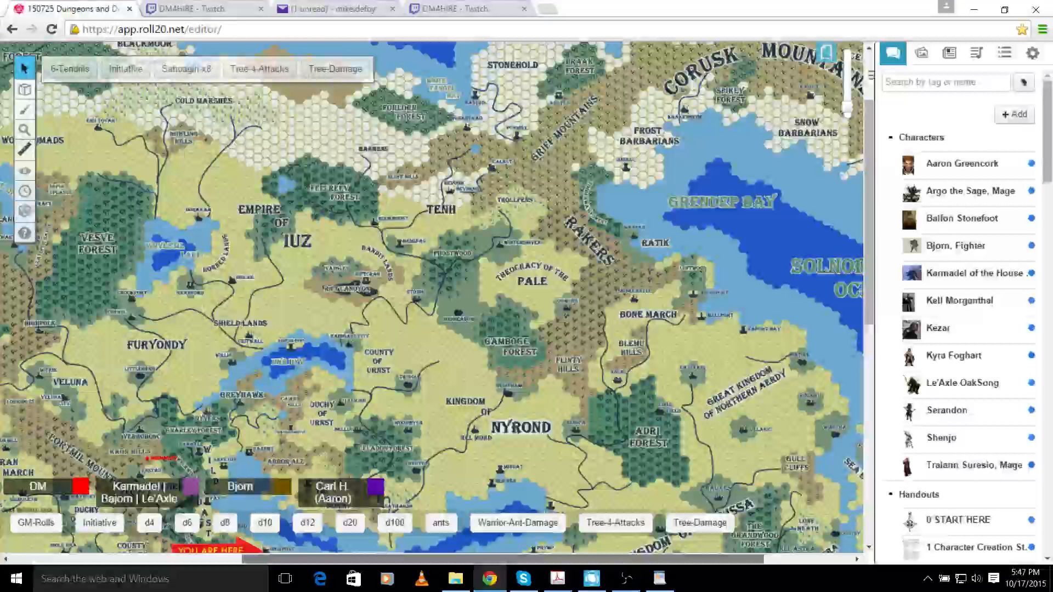
scroll(656, 494, down, 3)
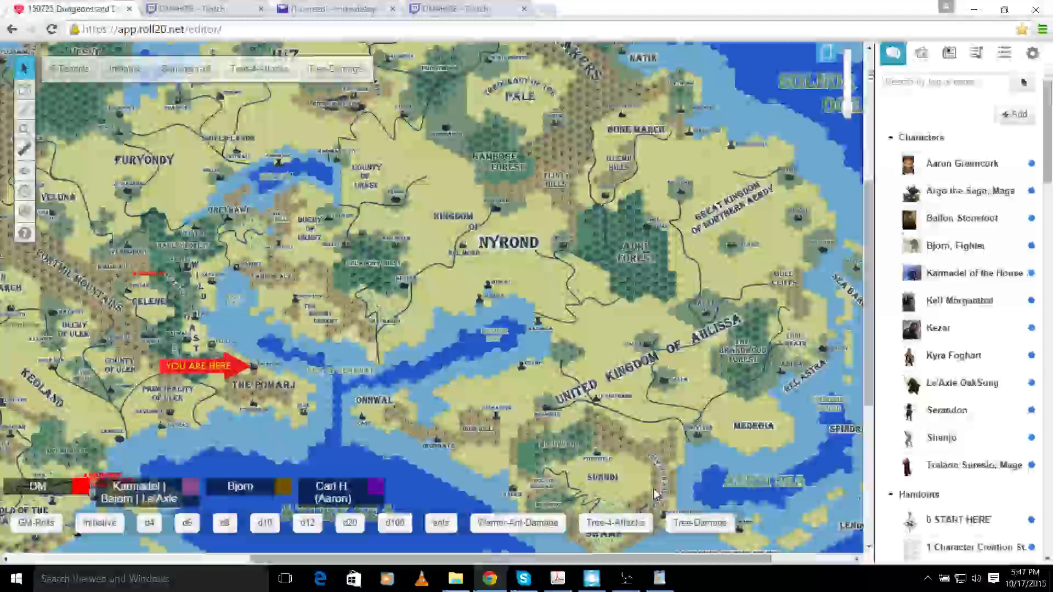
scroll(655, 493, down, 2)
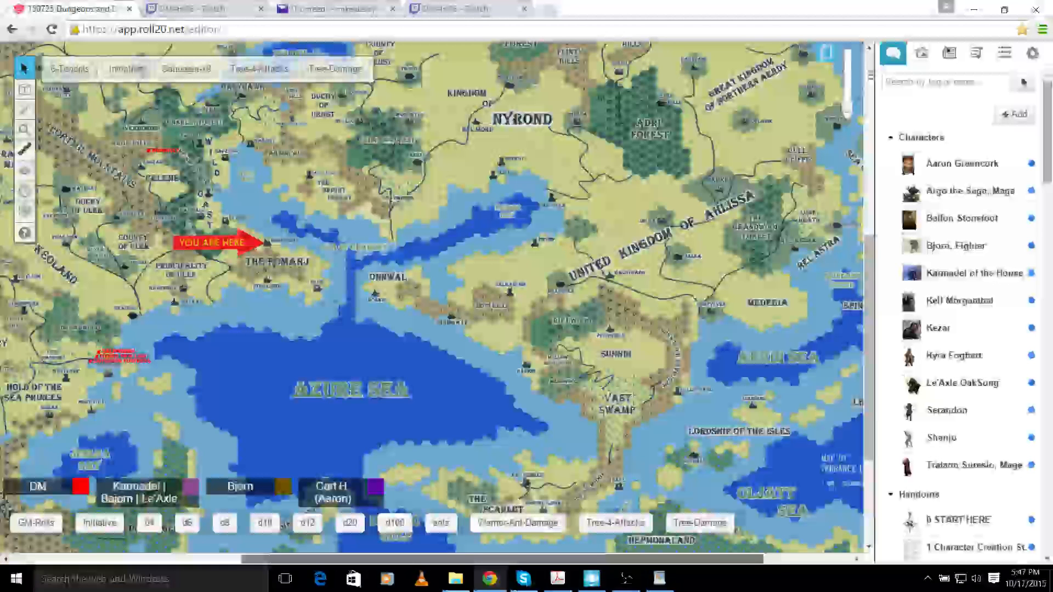
scroll(601, 323, left, 4)
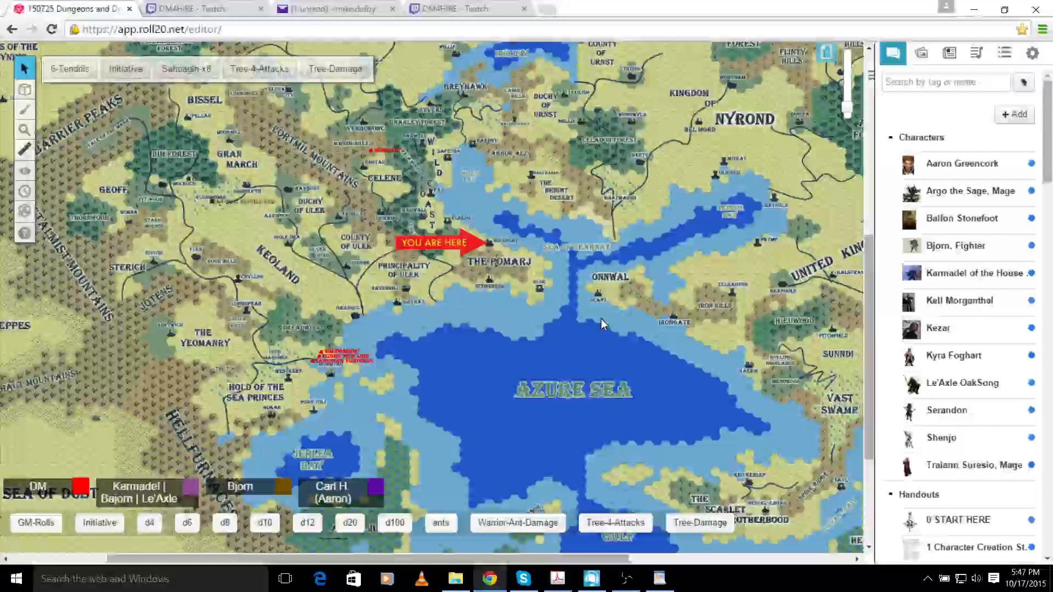
Switch to the Map & Background layer and activate the measuring tool
click(96, 83)
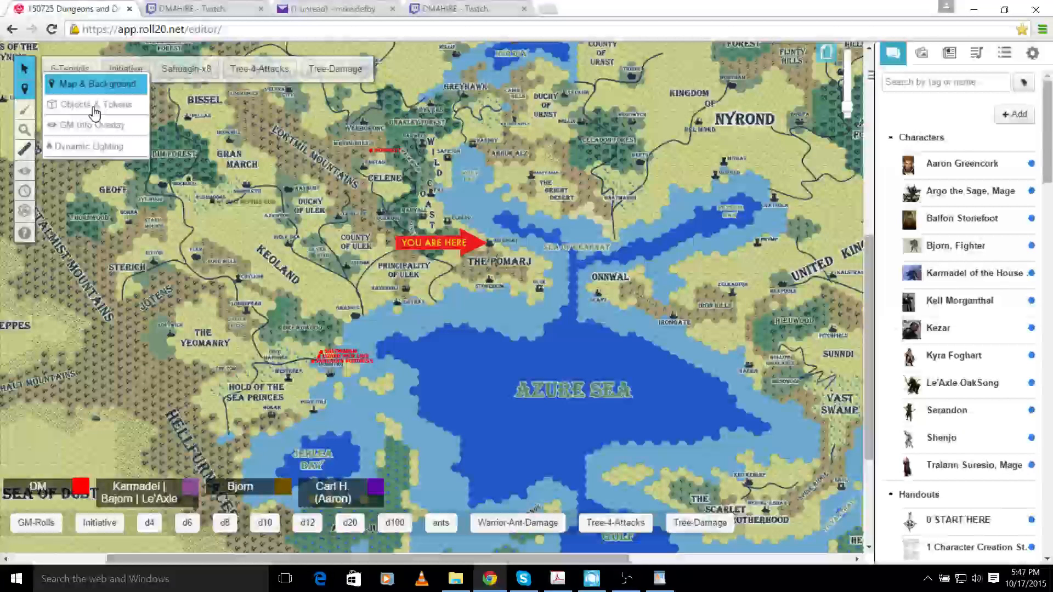
click(95, 106)
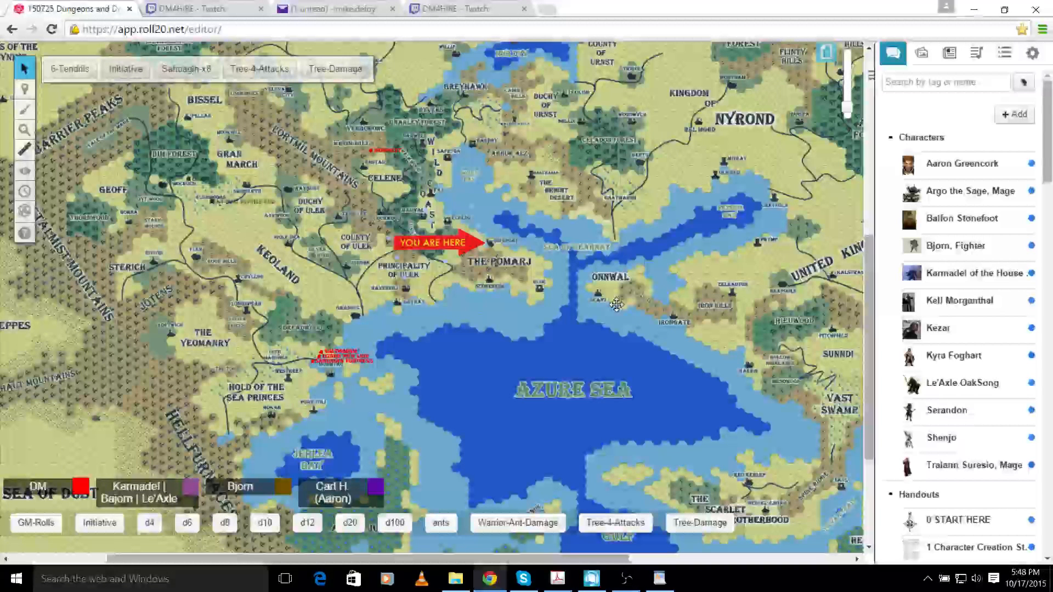
click(24, 148)
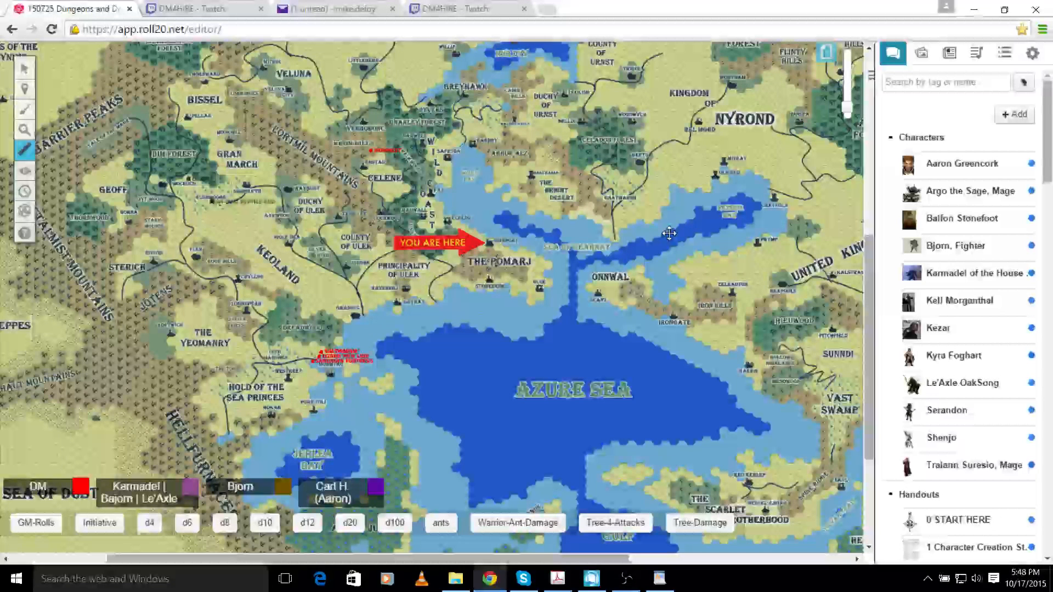
Switch to the Exterior page and browse the art library's token results for "box"
click(825, 53)
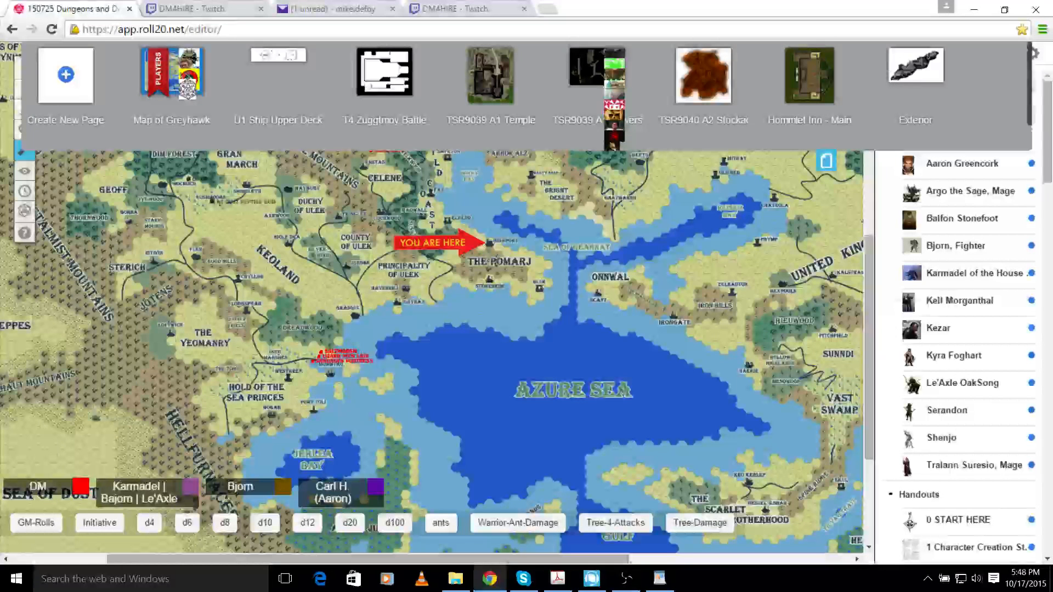
mouse_move(874, 55)
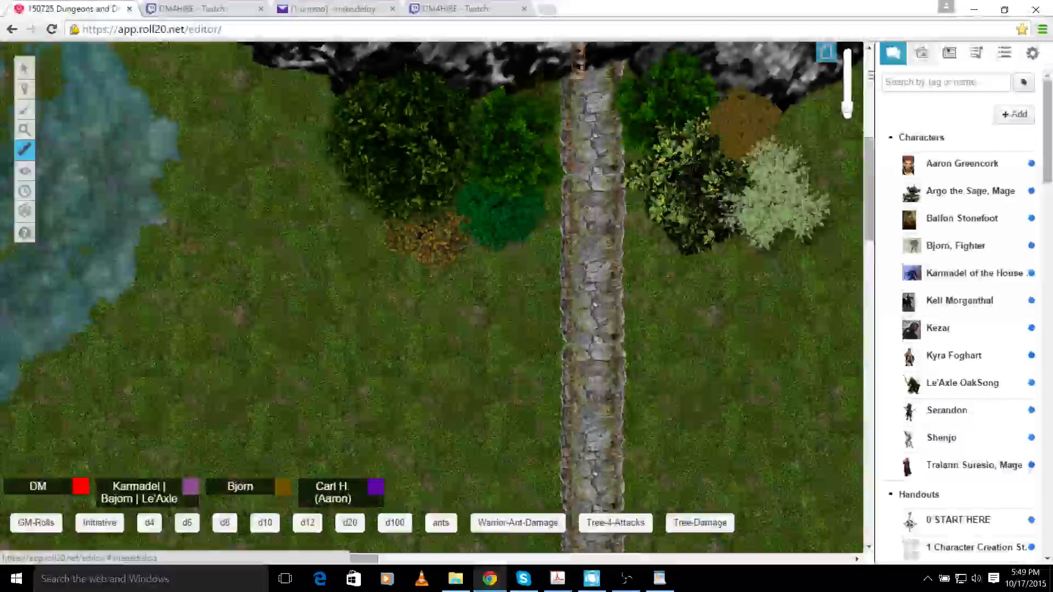
click(921, 53)
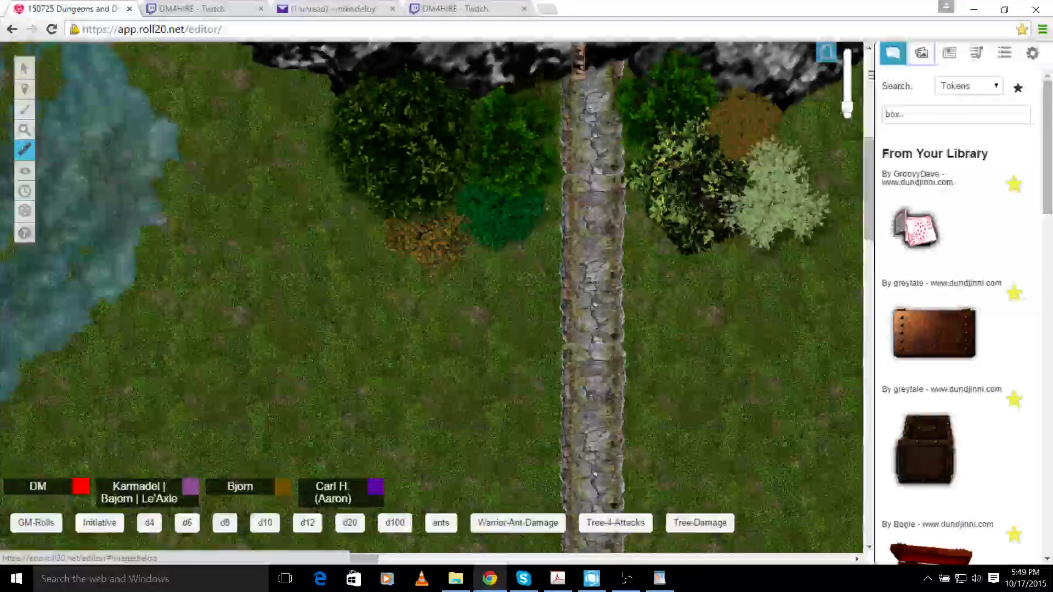
click(968, 86)
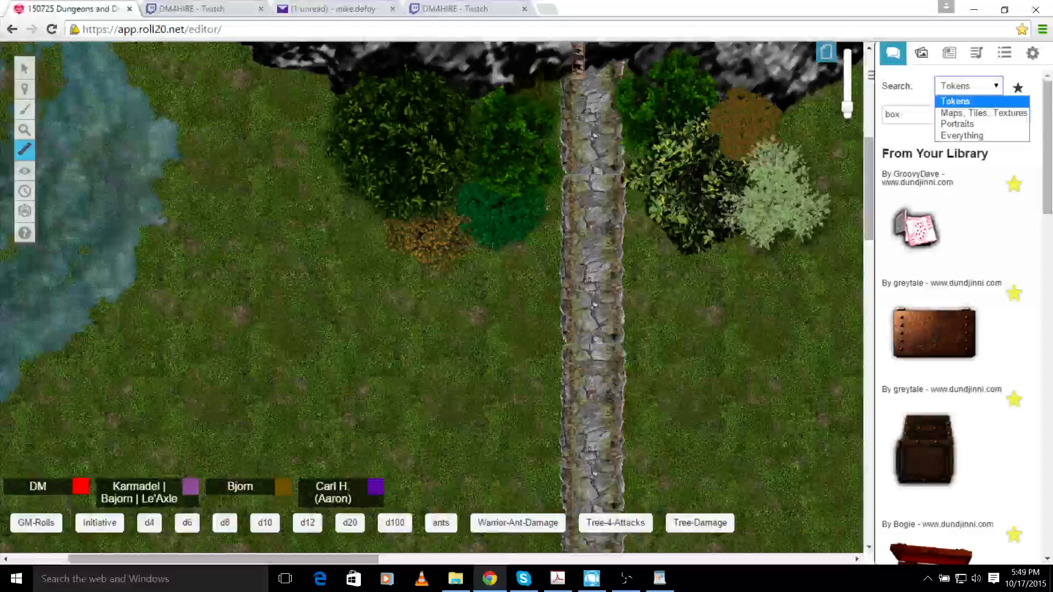
click(910, 115)
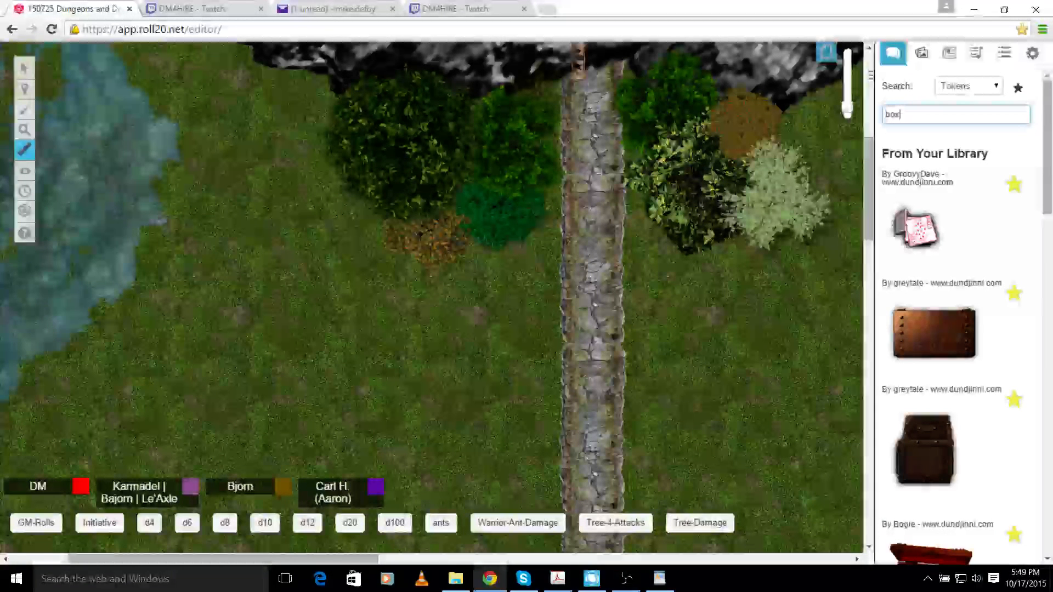
scroll(956, 329, down, 3)
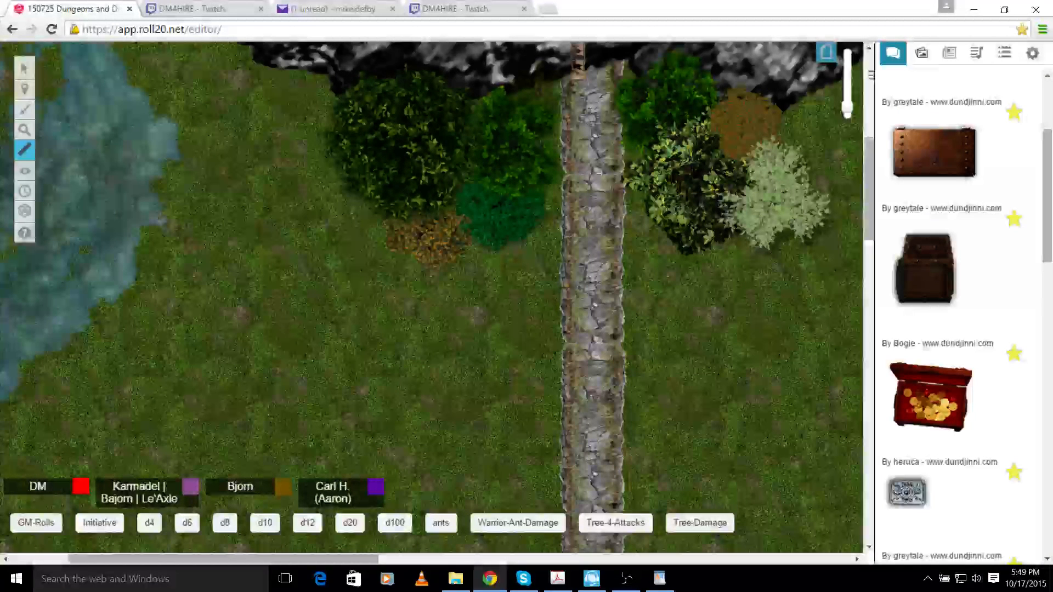
scroll(956, 329, up, 2)
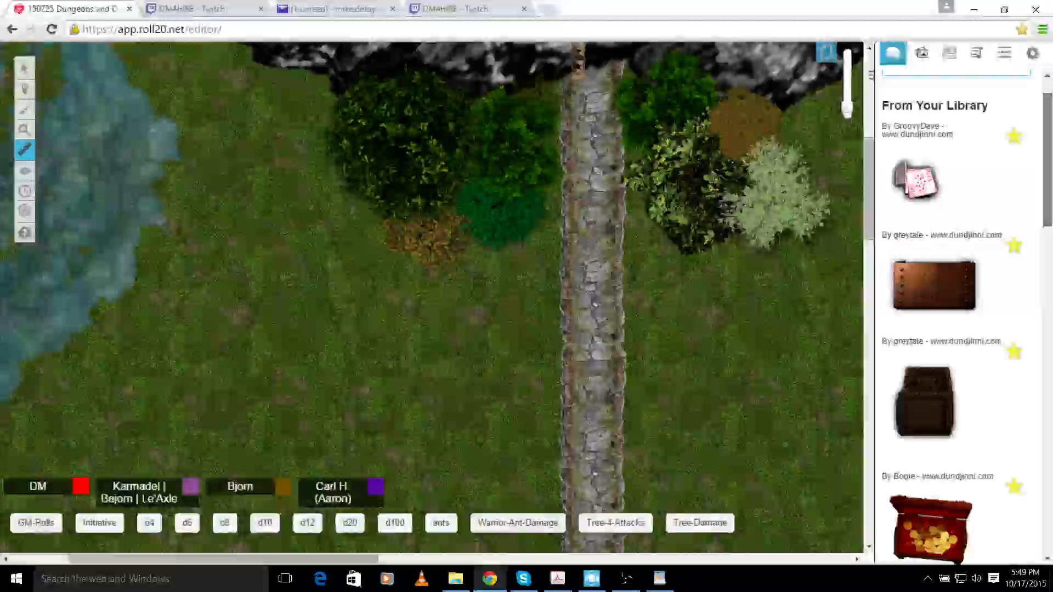
scroll(956, 328, up, 1)
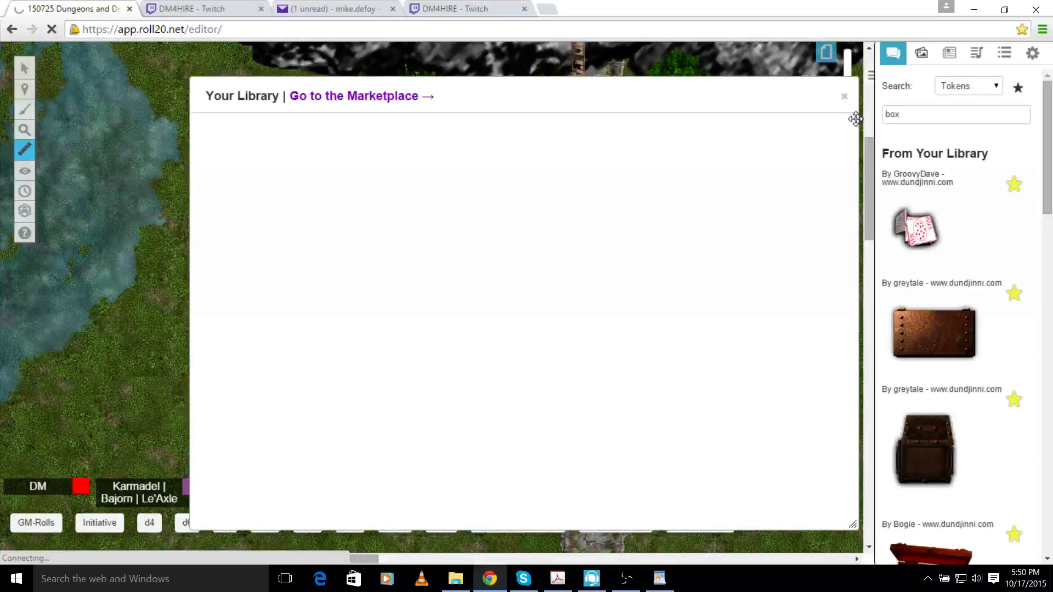
Reposition the Your Library window and look through the uploaded token images
drag(855, 119, 799, 101)
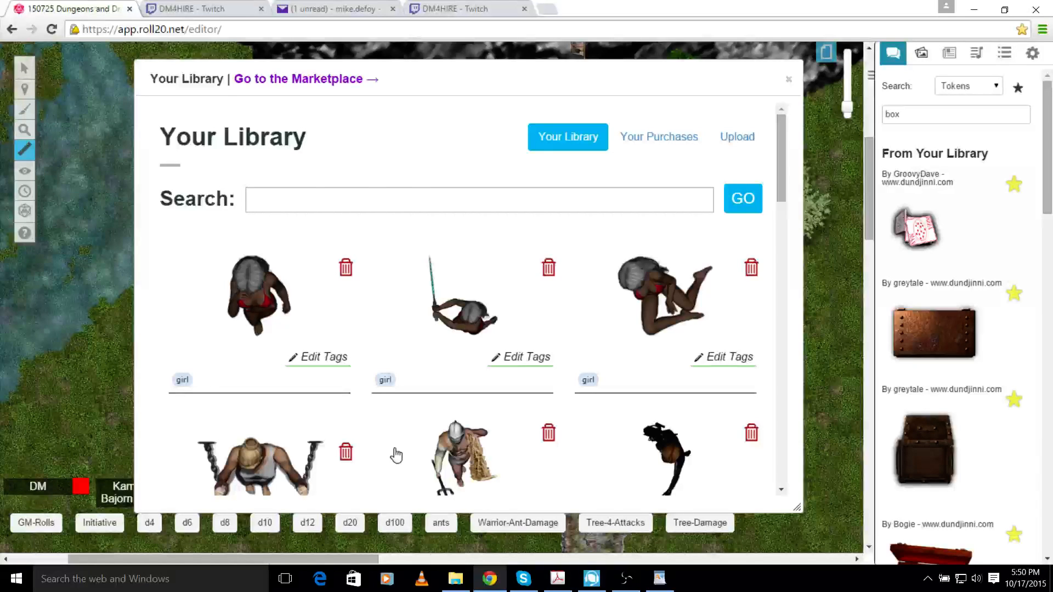
scroll(396, 455, down, 5)
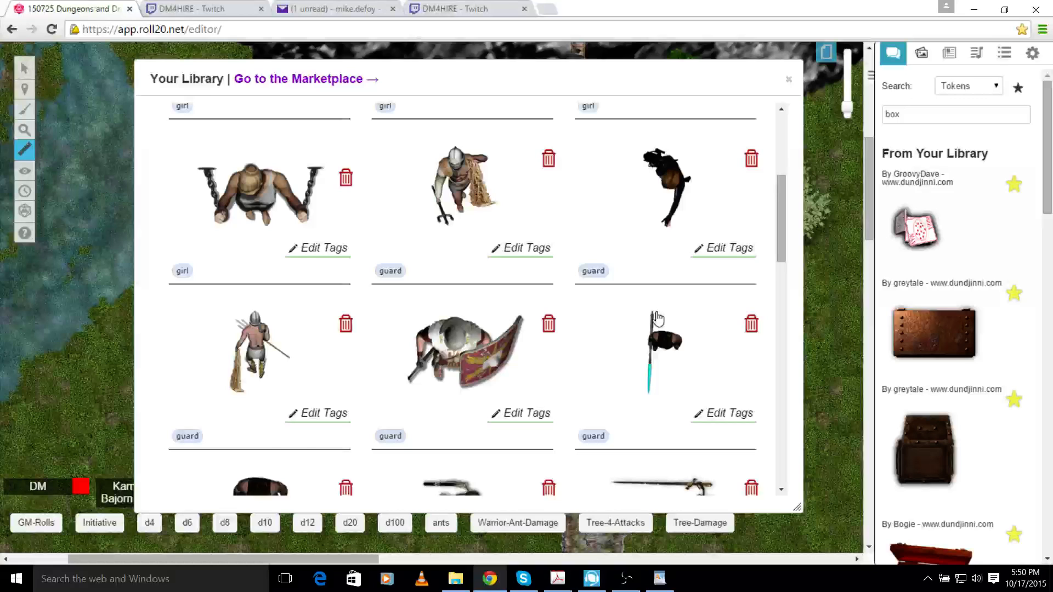
scroll(615, 439, up, 5)
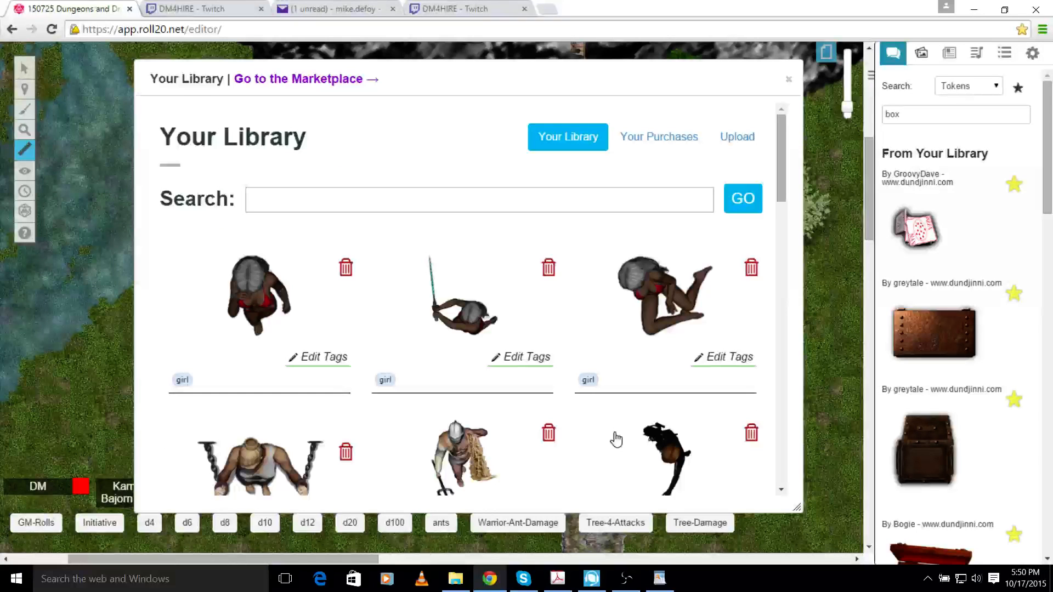
Search Your Library for "town" and look through the matching tokens
click(428, 201)
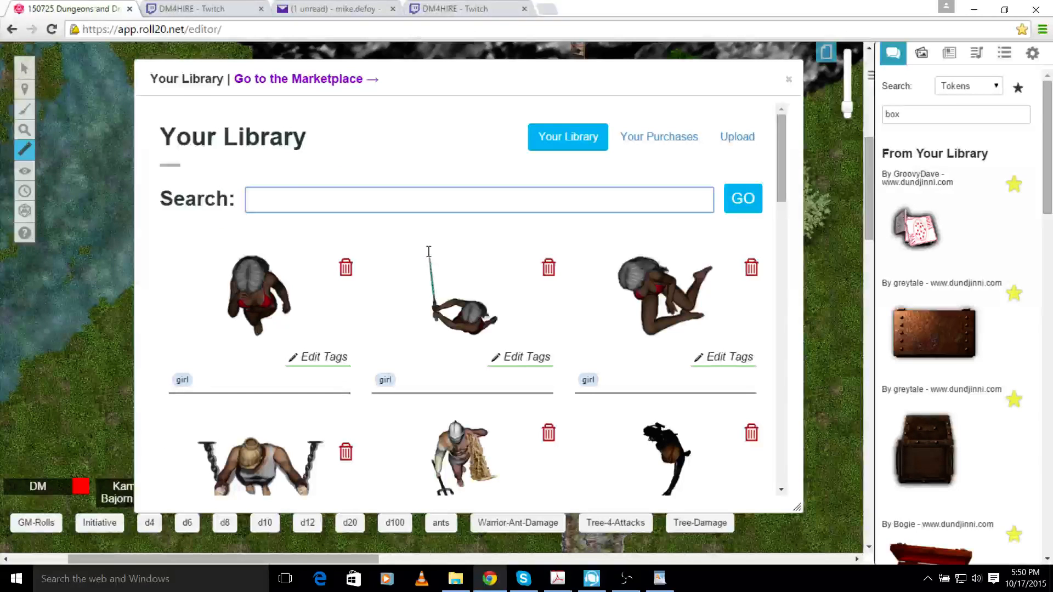
text(town)
key(Return)
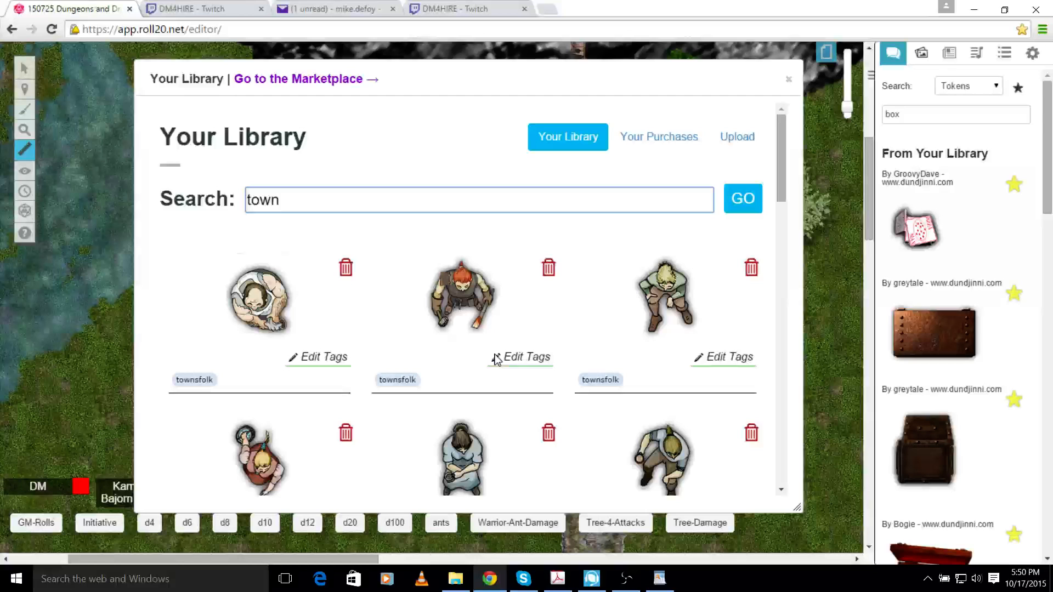
scroll(323, 198, down, 3)
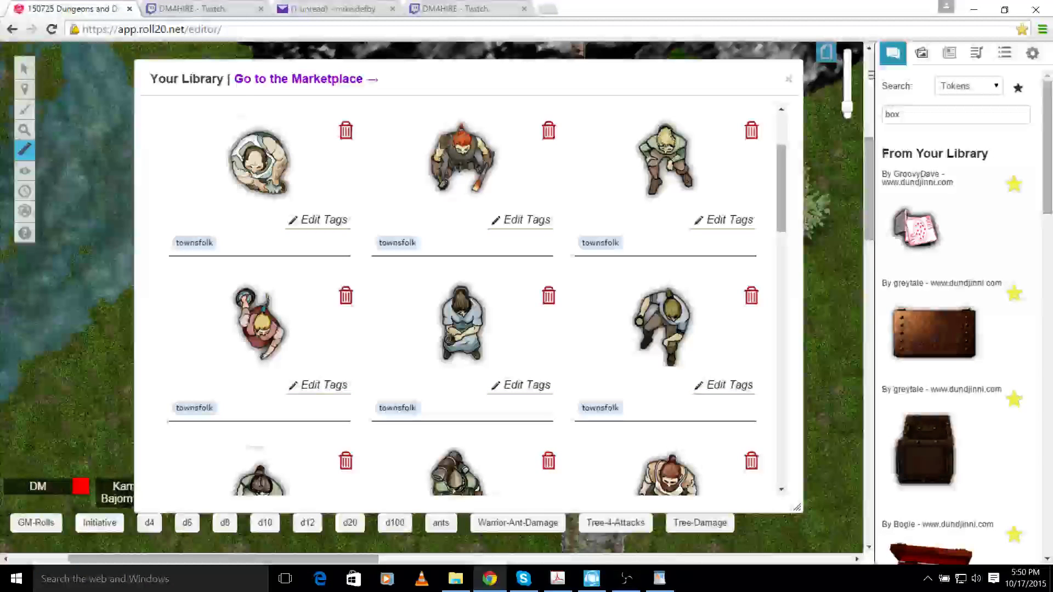
scroll(767, 236, down, 3)
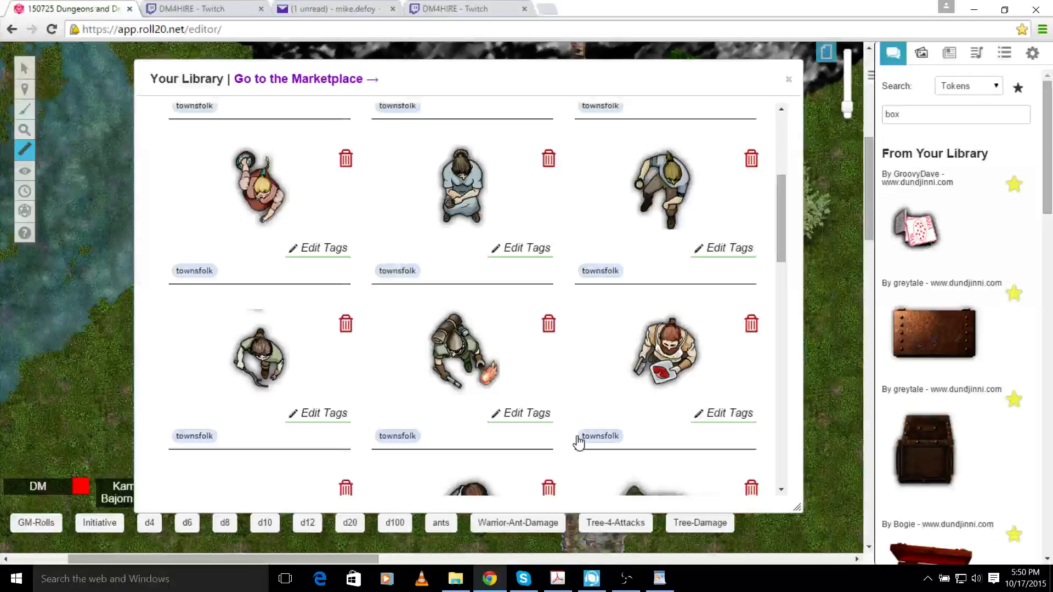
scroll(470, 344, up, 5)
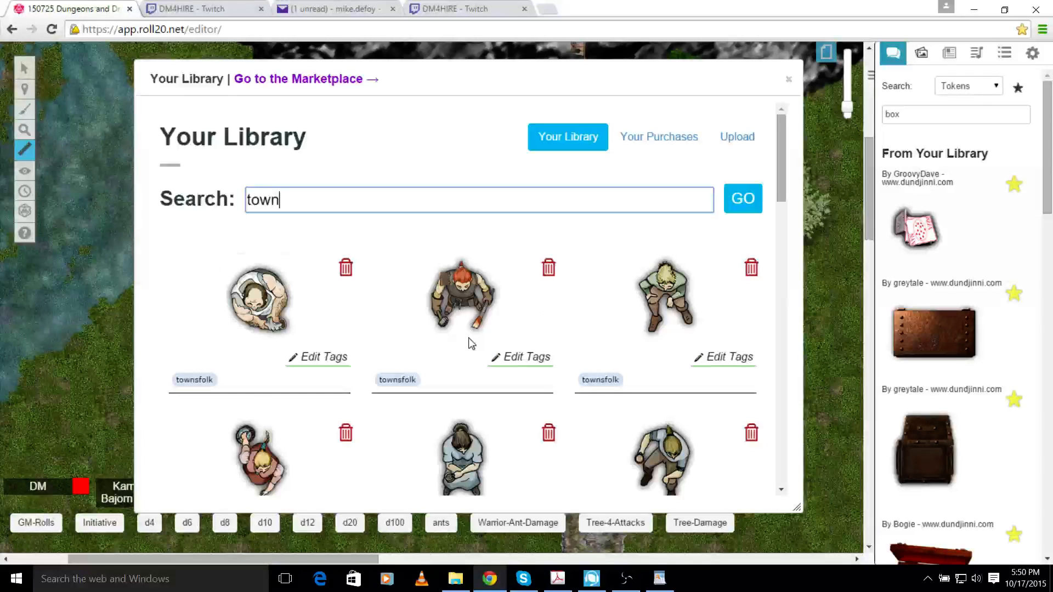
Clear the search term in Your Library so that all images are listed
key(BackSpace)
key(BackSpace)
key(BackSpace)
key(BackSpace)
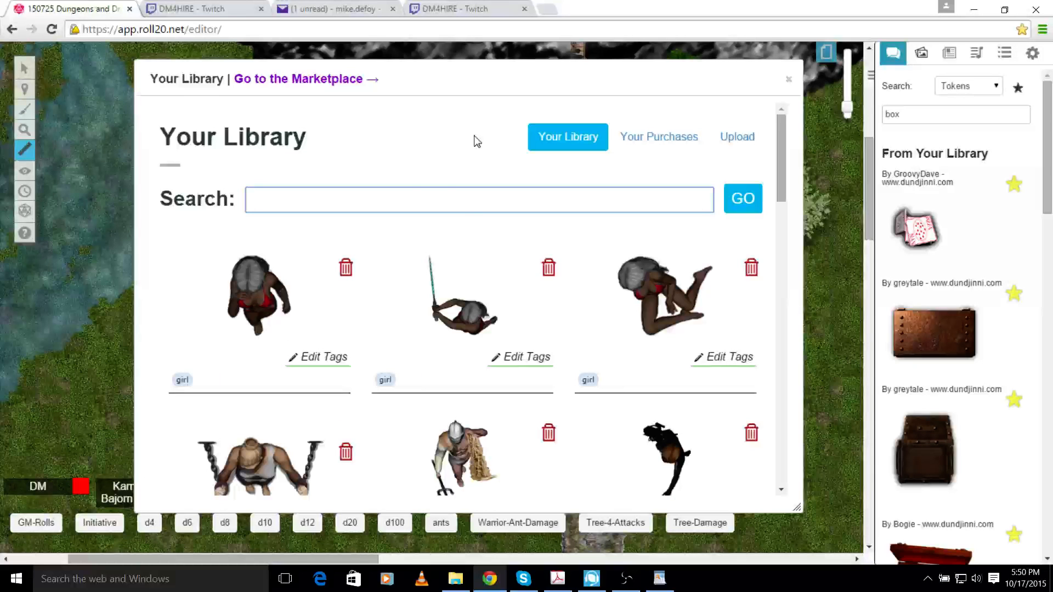
Place the first girl token from Your Library on the grass between the water and the trees, and remove it again
drag(473, 79, 711, 63)
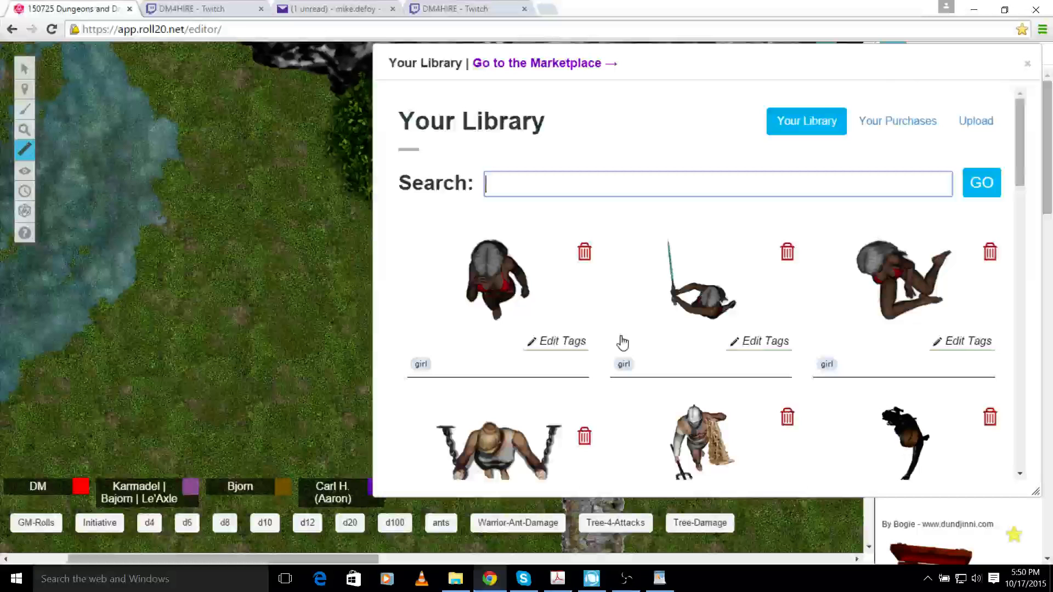
drag(496, 280, 333, 321)
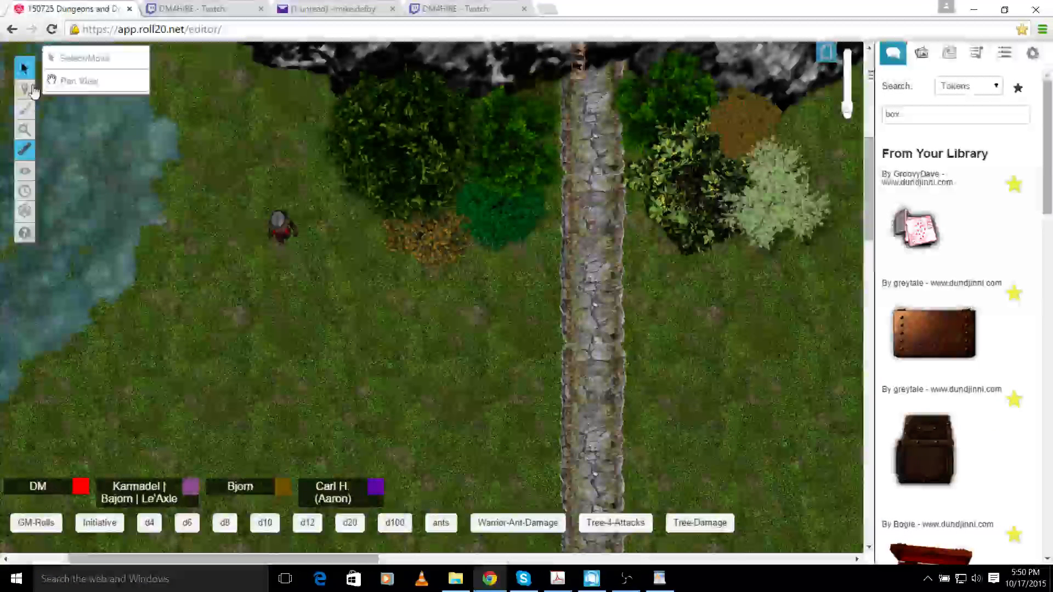
click(281, 227)
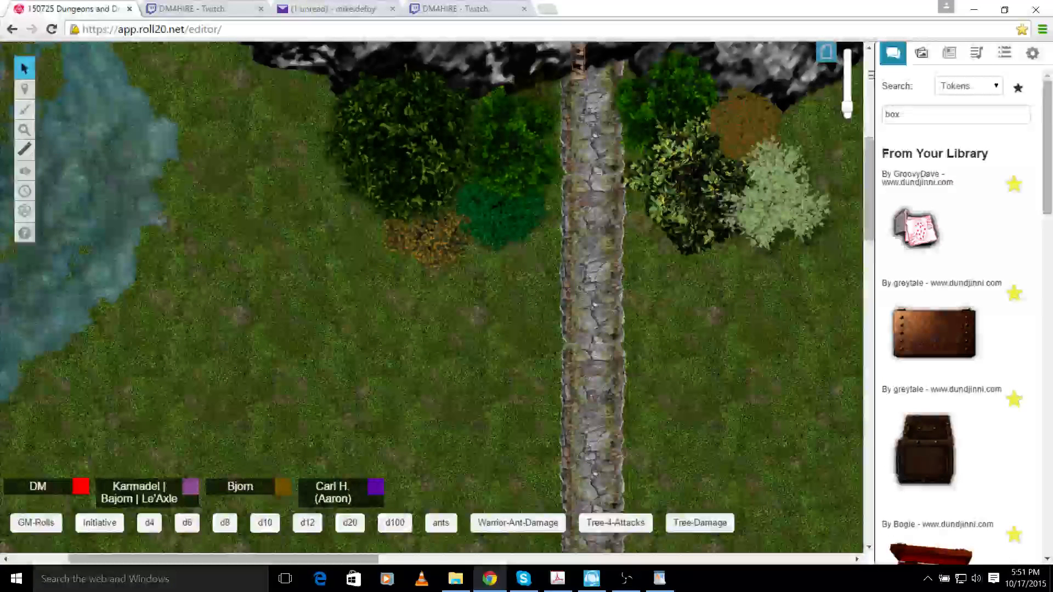
Try to set the Exterior page's size to 200 by 200 units
key(Right)
key(Right)
key(Right)
key(Right)
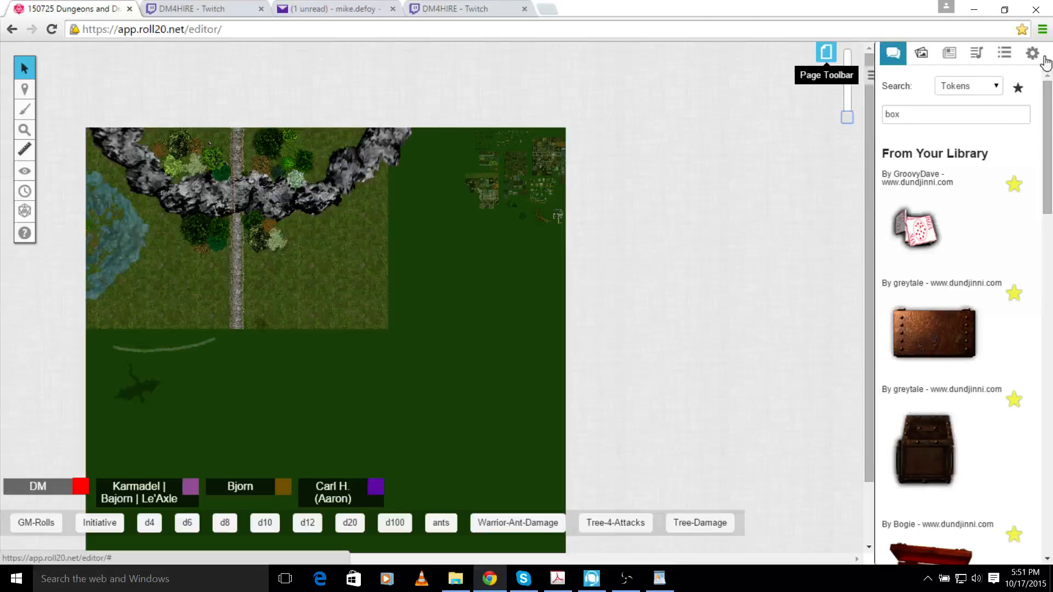
click(826, 52)
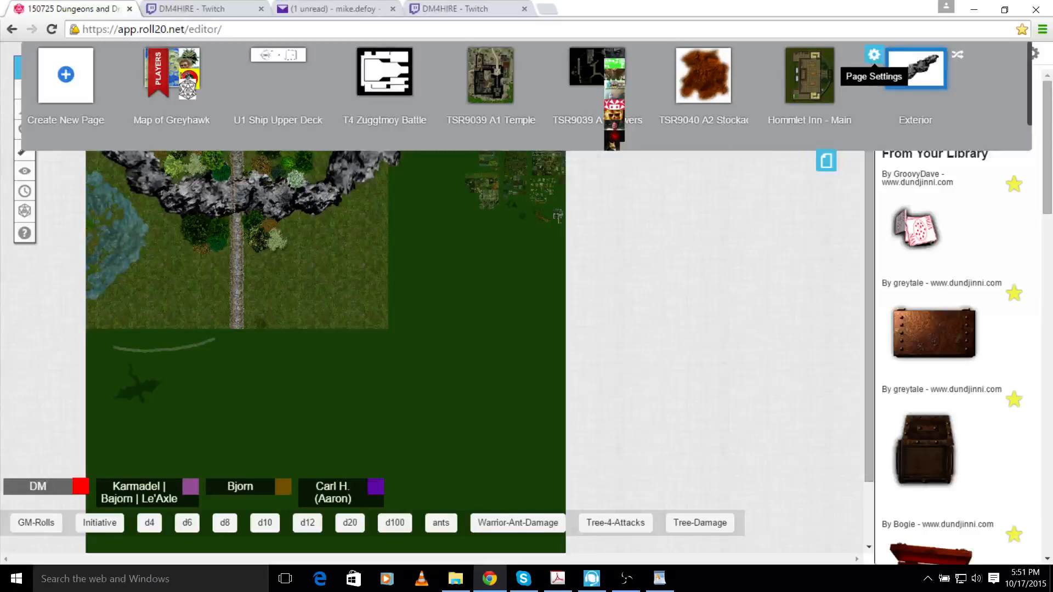
click(873, 55)
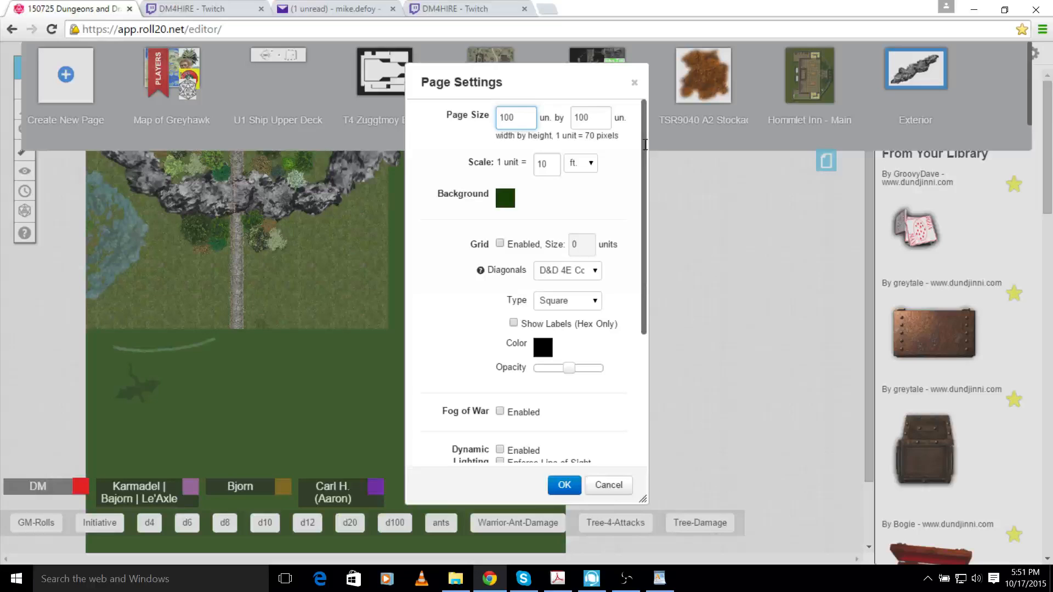
drag(645, 144, 647, 146)
text(200)
key(Tab)
text(200)
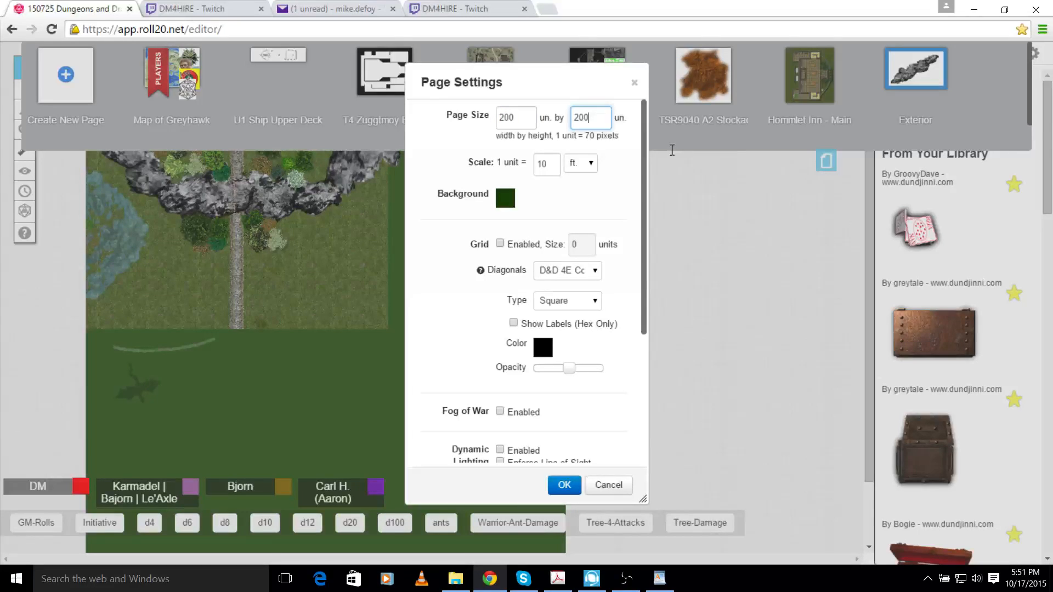
key(Return)
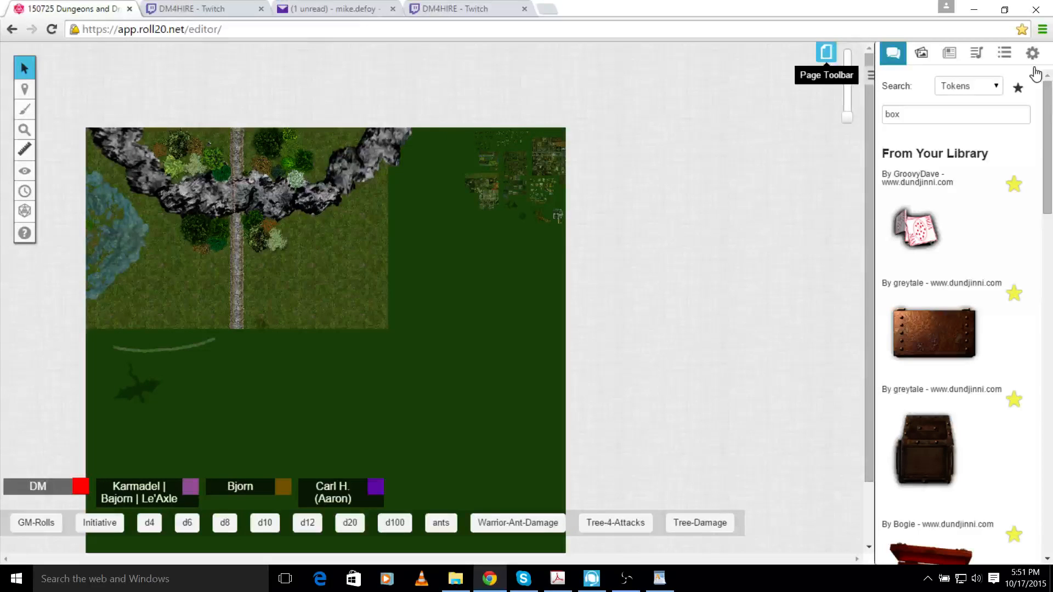
Move the single player's avatar onto the Exterior page so that this player is split from the group
click(826, 53)
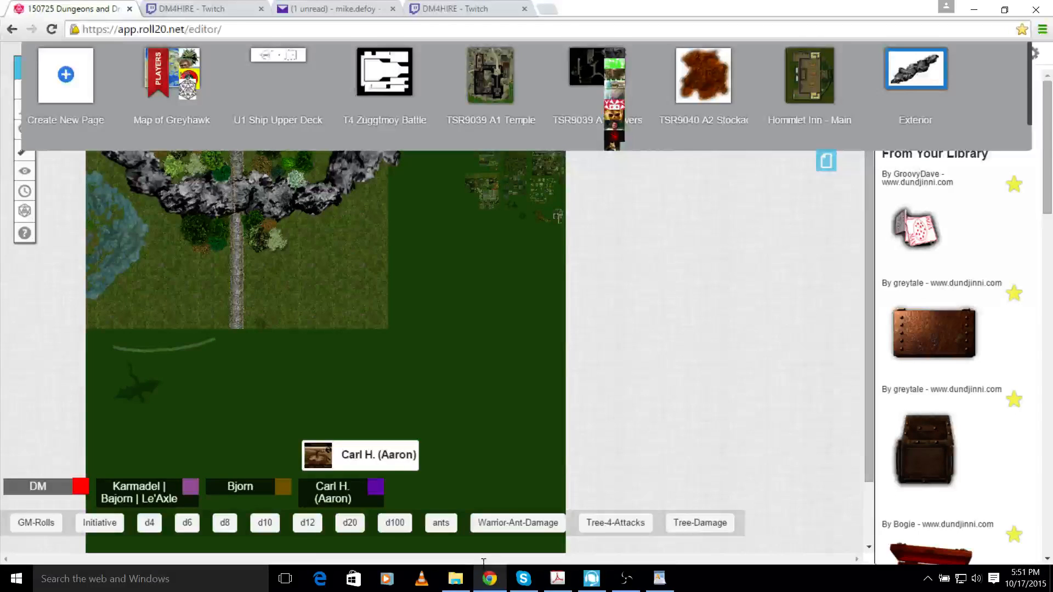
drag(386, 450, 937, 65)
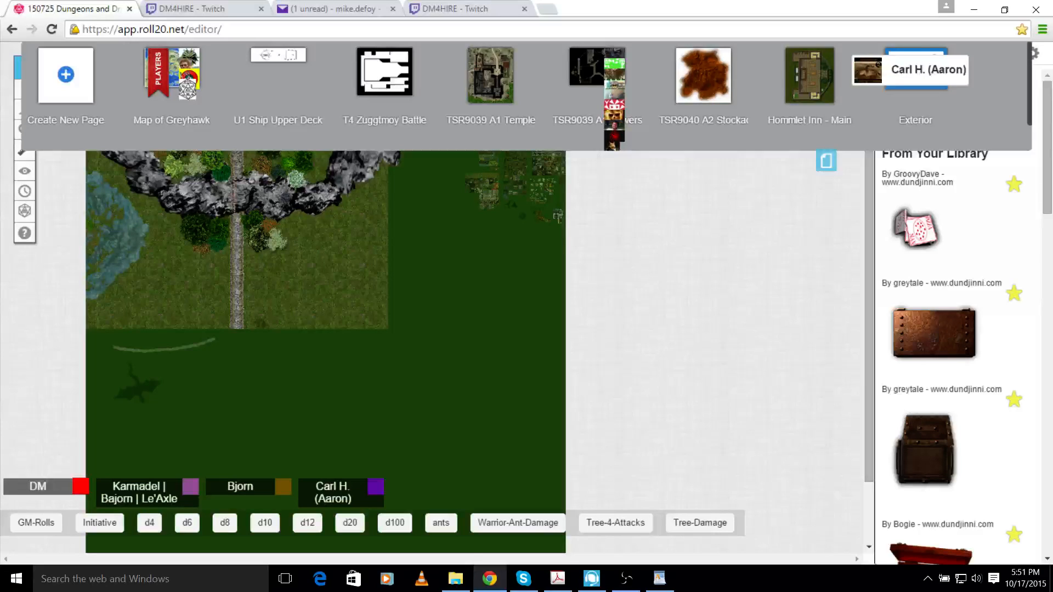
drag(937, 64, 937, 65)
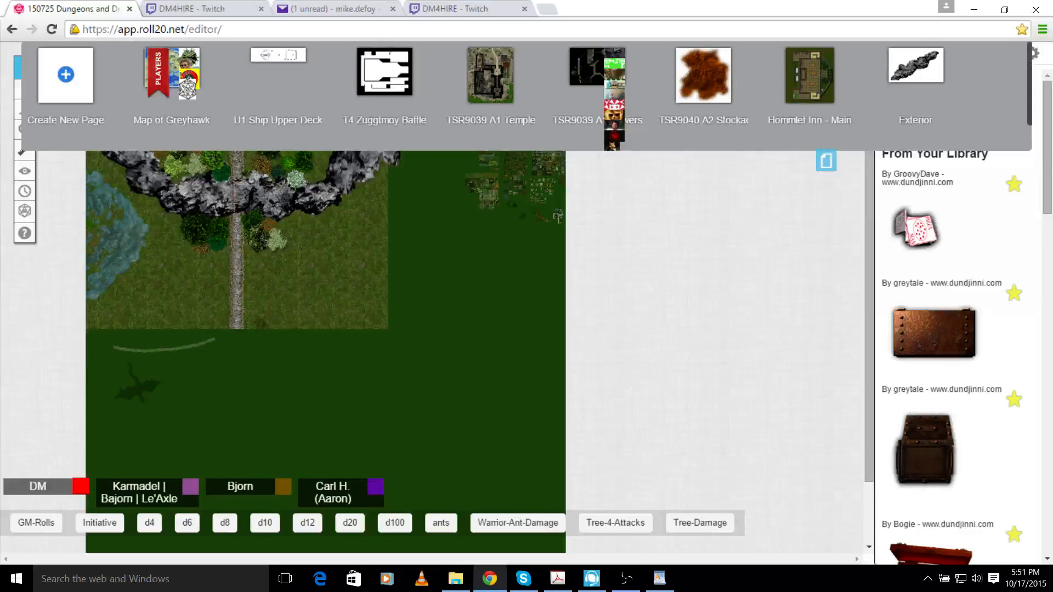
mouse_move(915, 66)
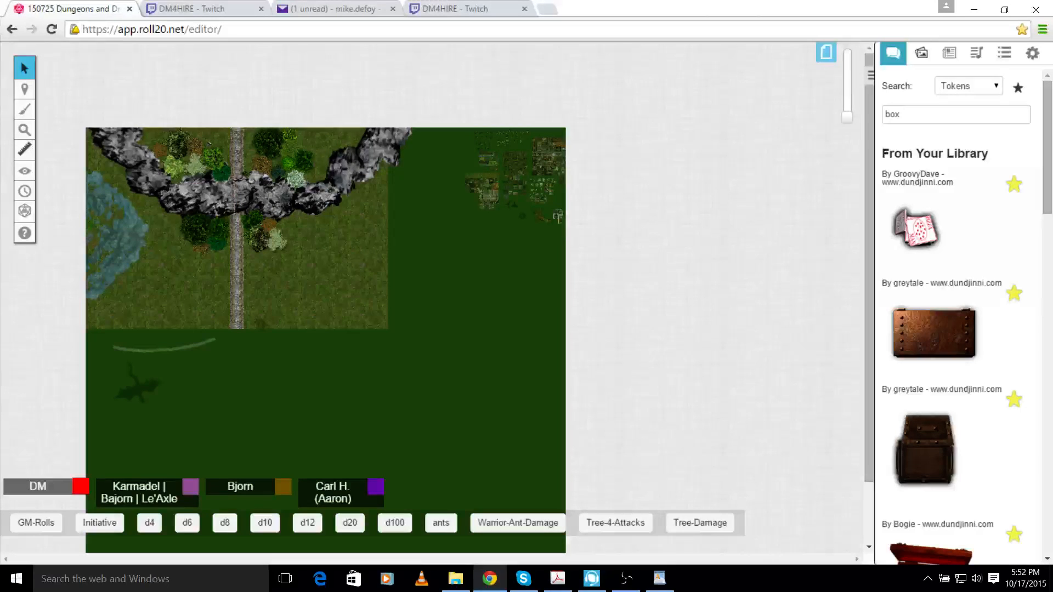
Search the art library's tokens for "land" and look through the marketplace and web images
click(934, 115)
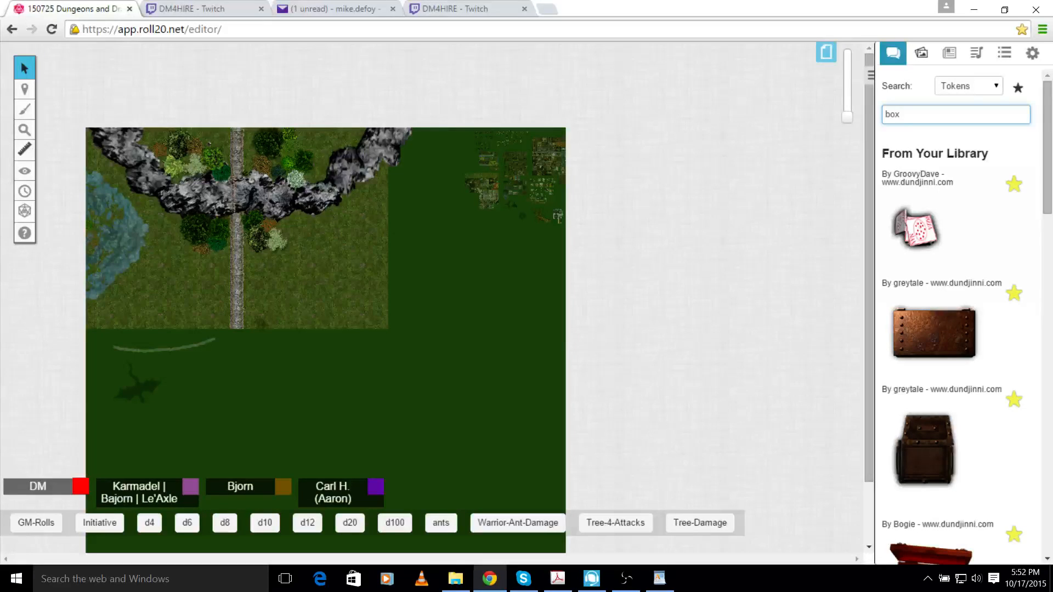
key(ctrl+a)
text(land)
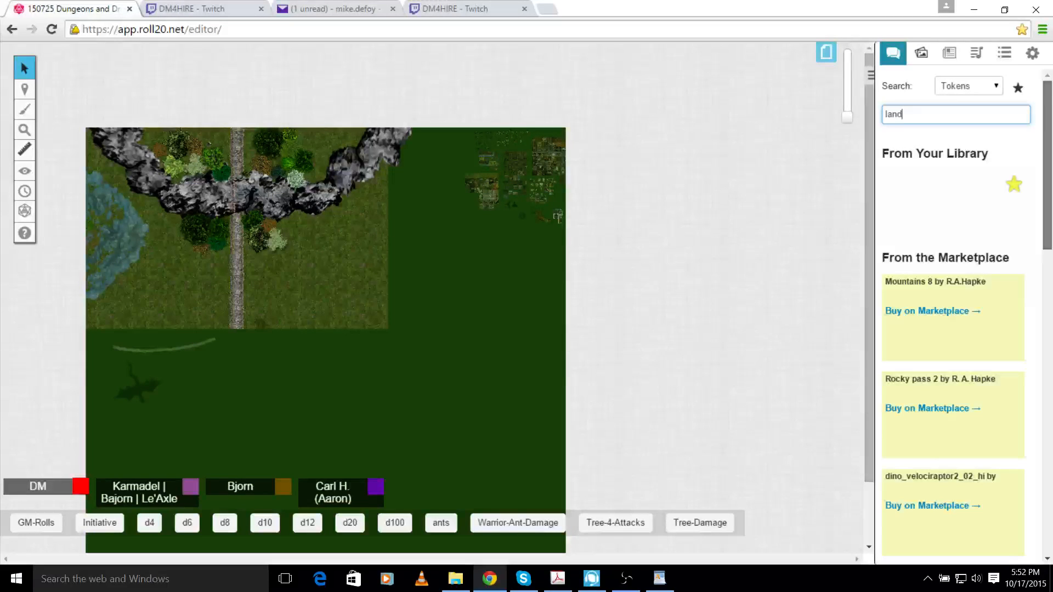
scroll(954, 313, down, 5)
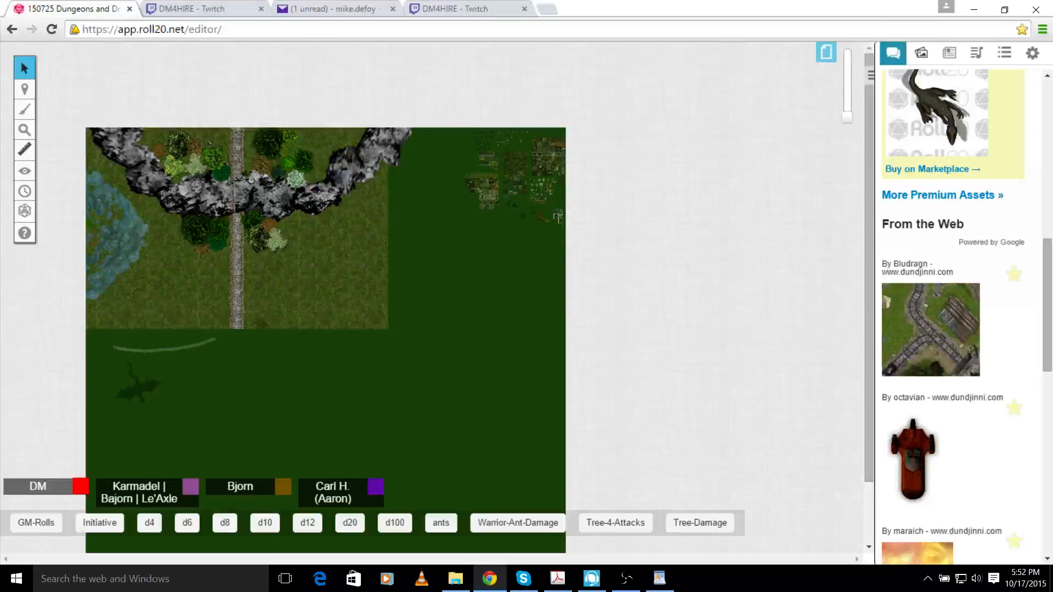
scroll(954, 313, down, 5)
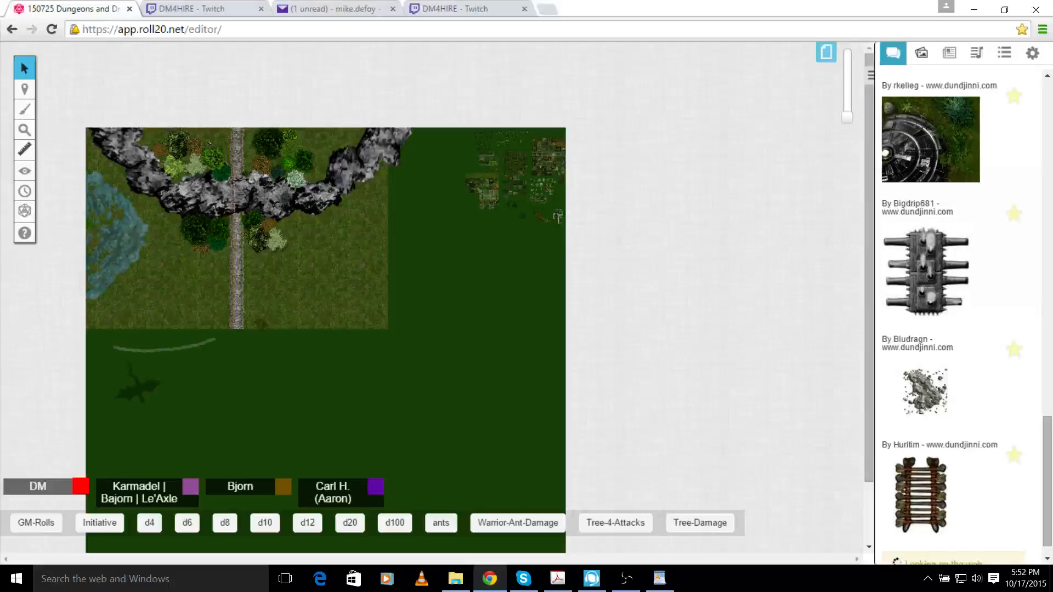
scroll(954, 313, down, 5)
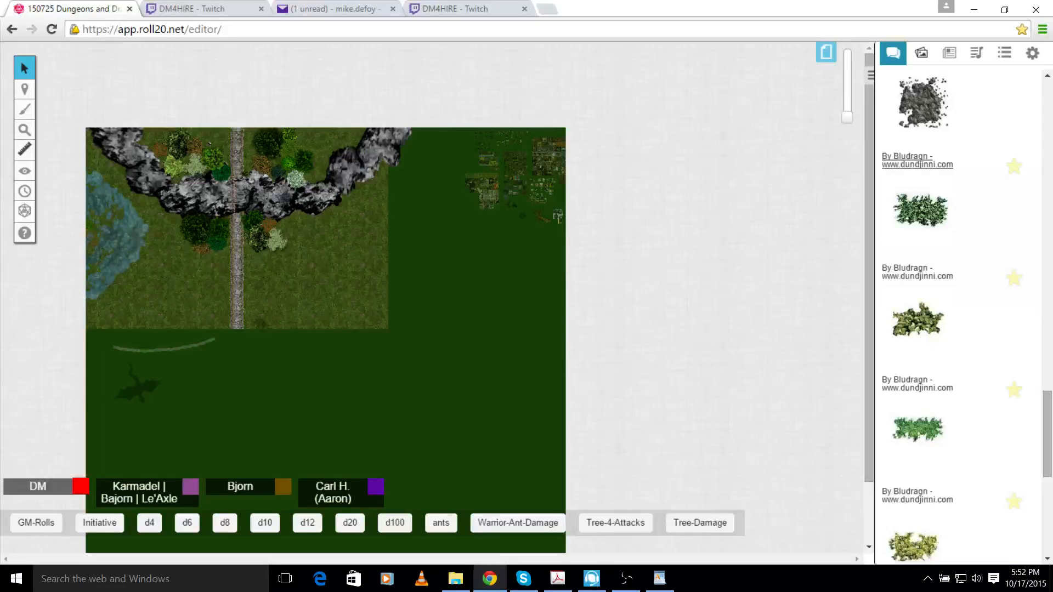
scroll(954, 313, down, 4)
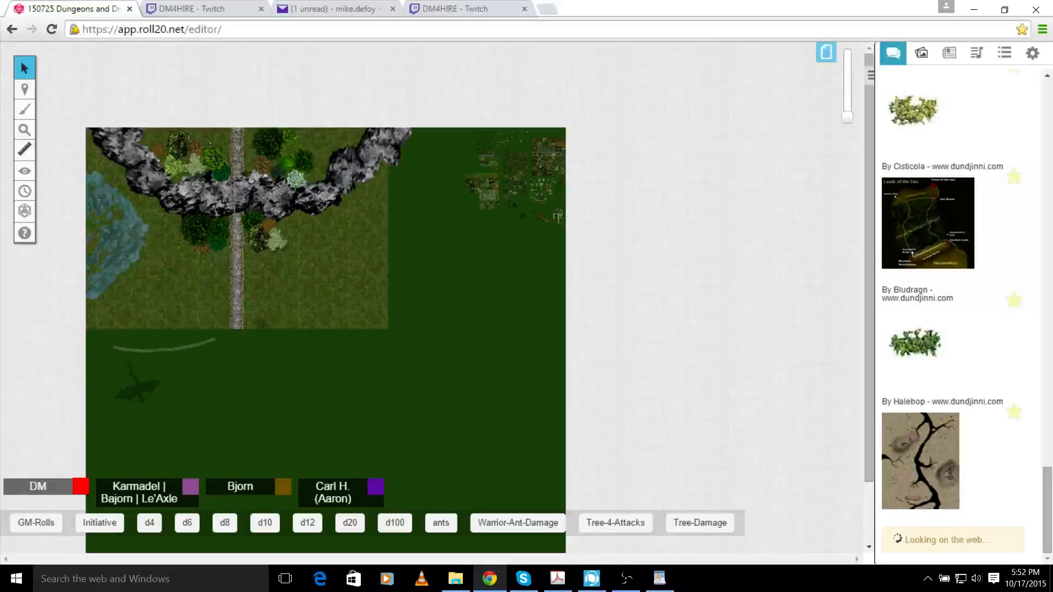
Search the art library's tokens for "house" and look through the building images
key(BackSpace)
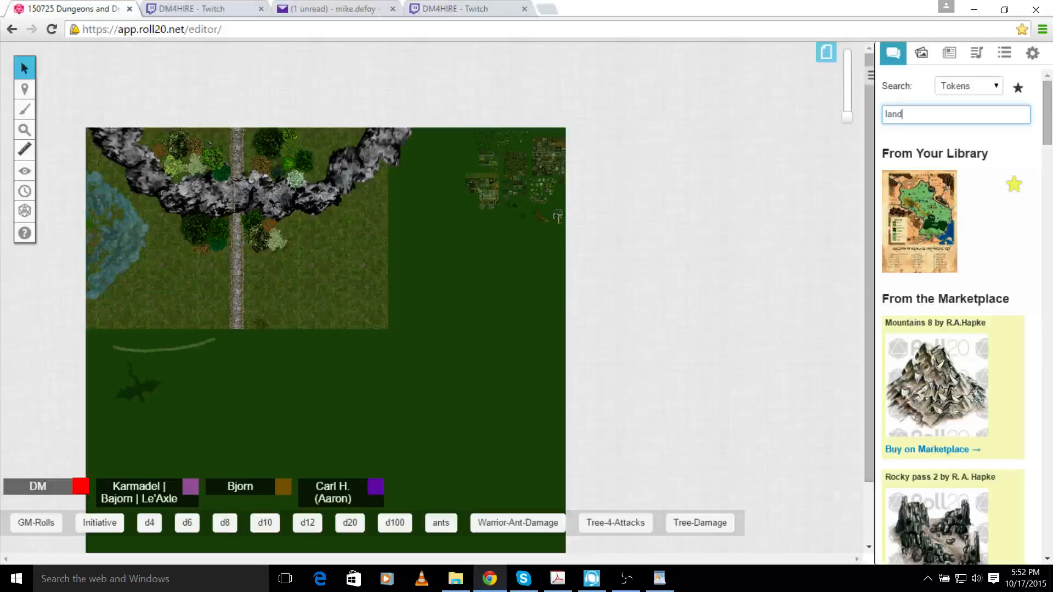
key(BackSpace)
key(BackSpace)
key(BackSpace)
key(BackSpace)
text(house)
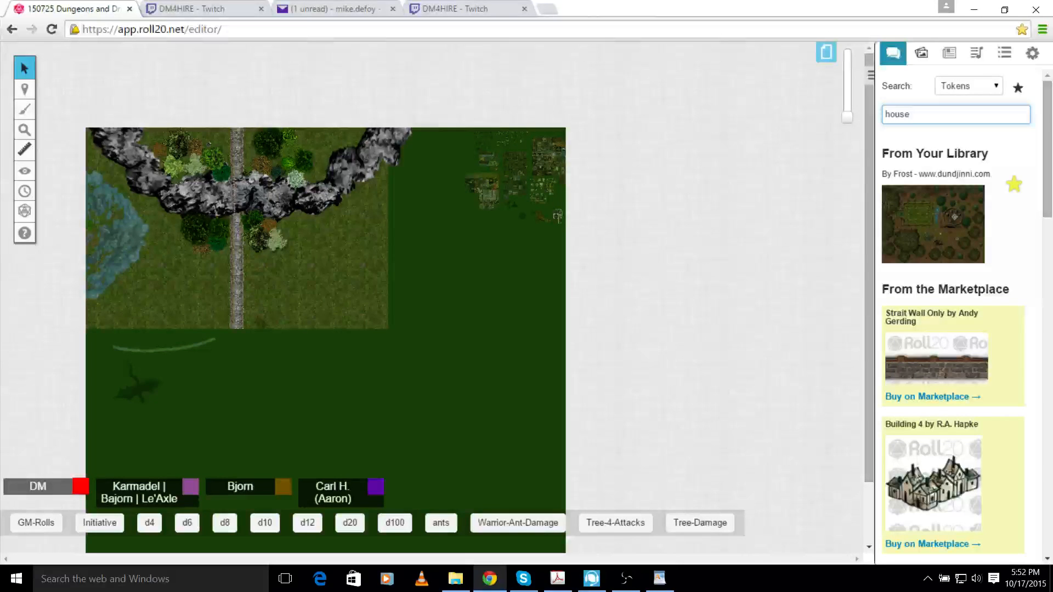
scroll(959, 312, down, 5)
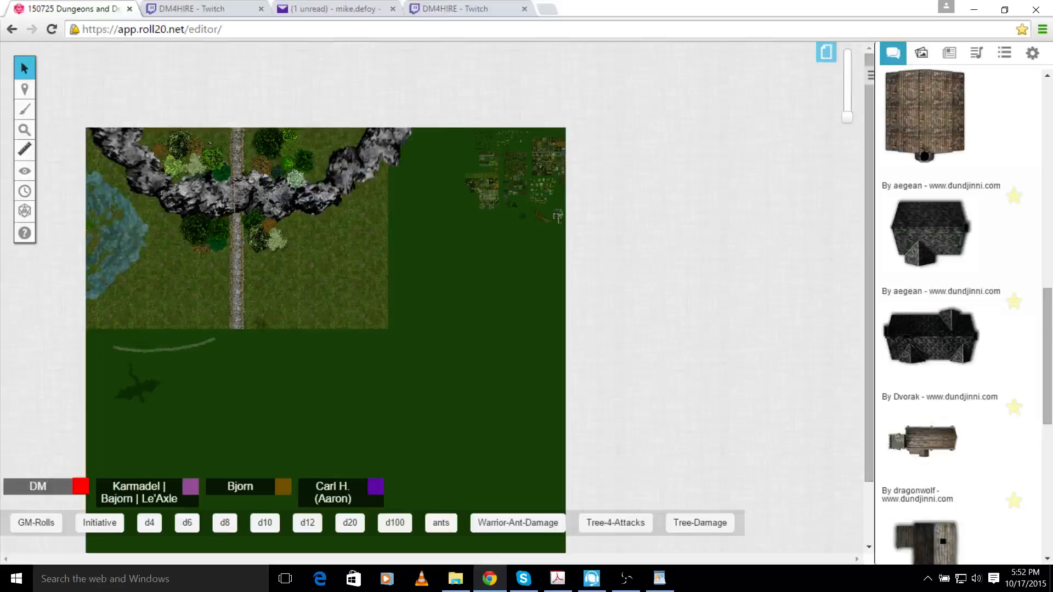
scroll(960, 313, up, 3)
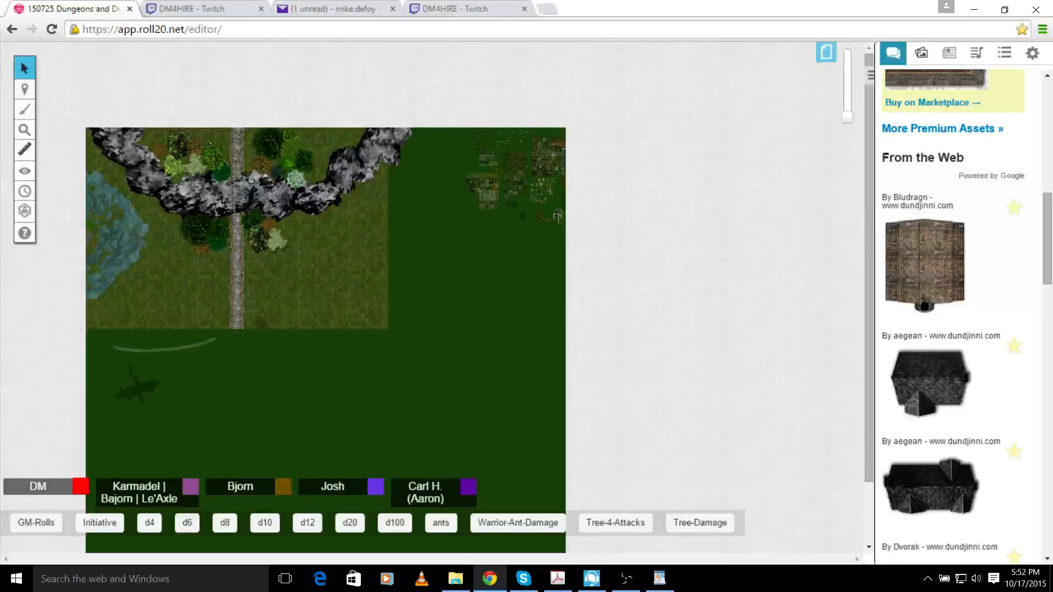
scroll(959, 313, up, 8)
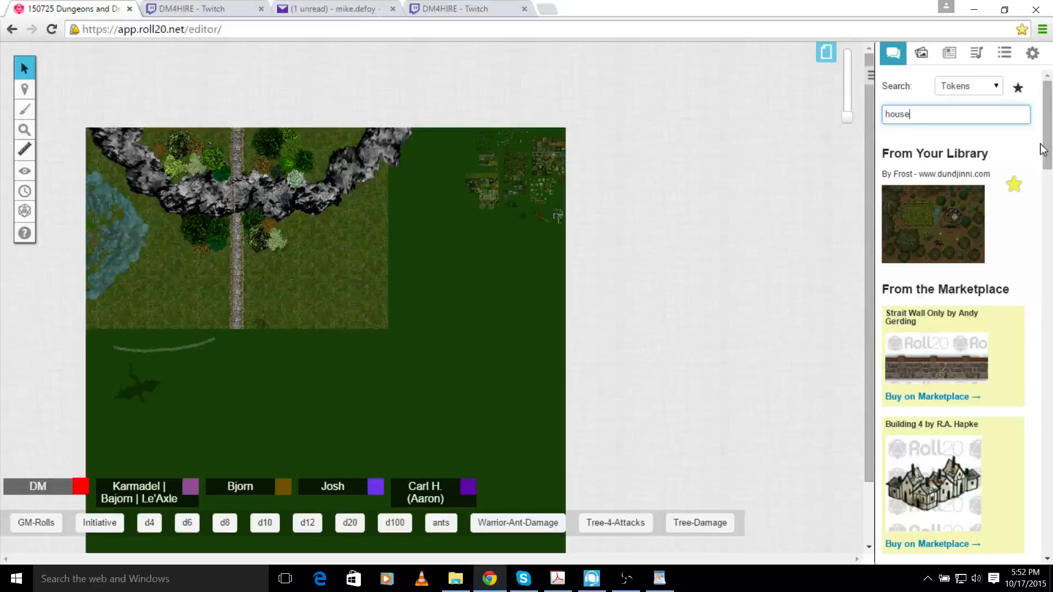
Examine the room and building map tiles stored along the far right edge of the map page at maximum zoom
drag(847, 116, 847, 50)
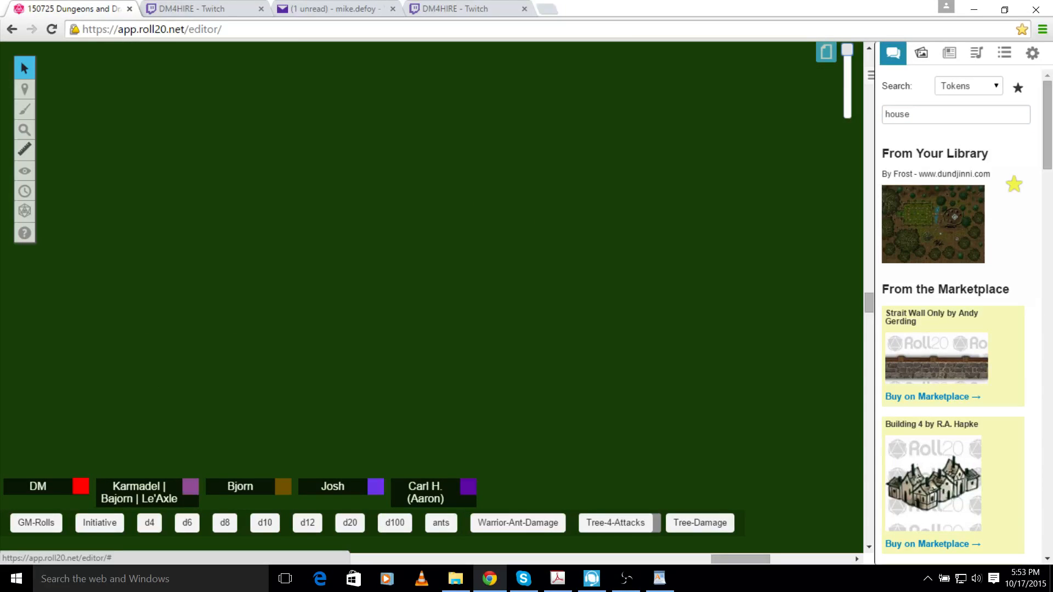
drag(740, 559, 822, 559)
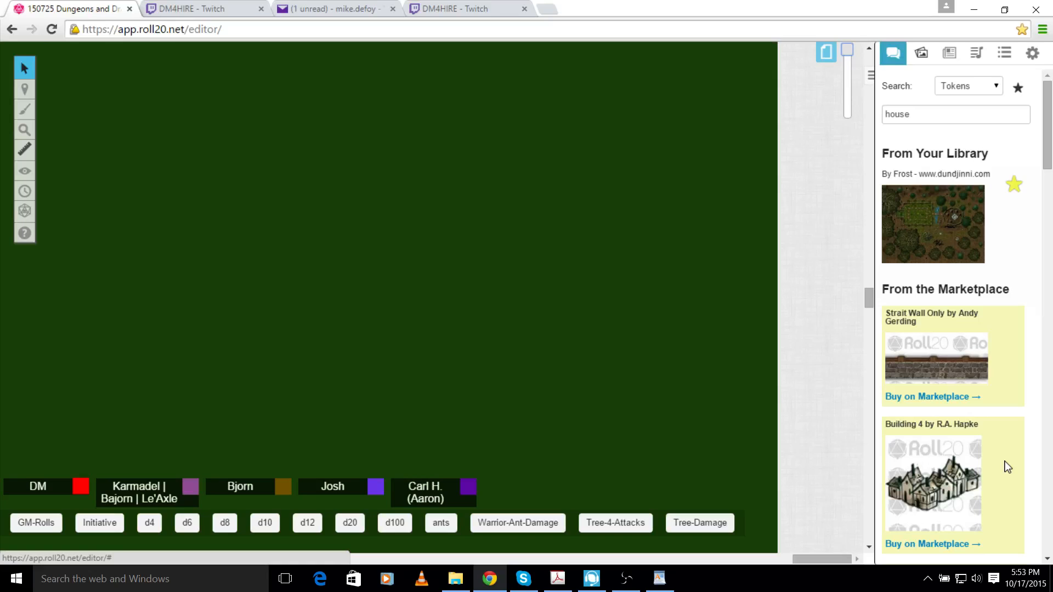
drag(869, 299, 869, 80)
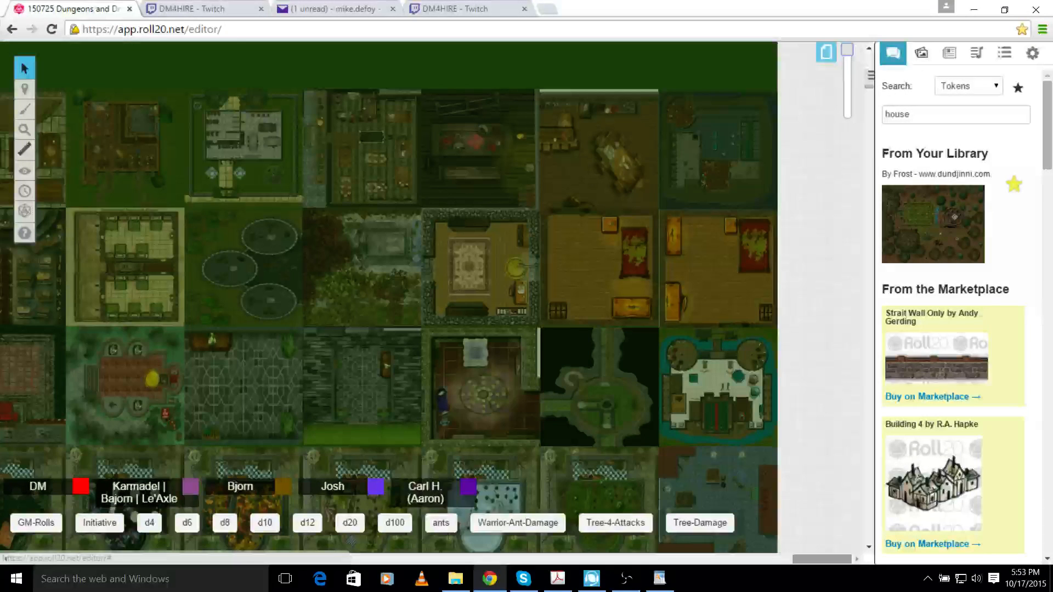
scroll(406, 296, left, 1)
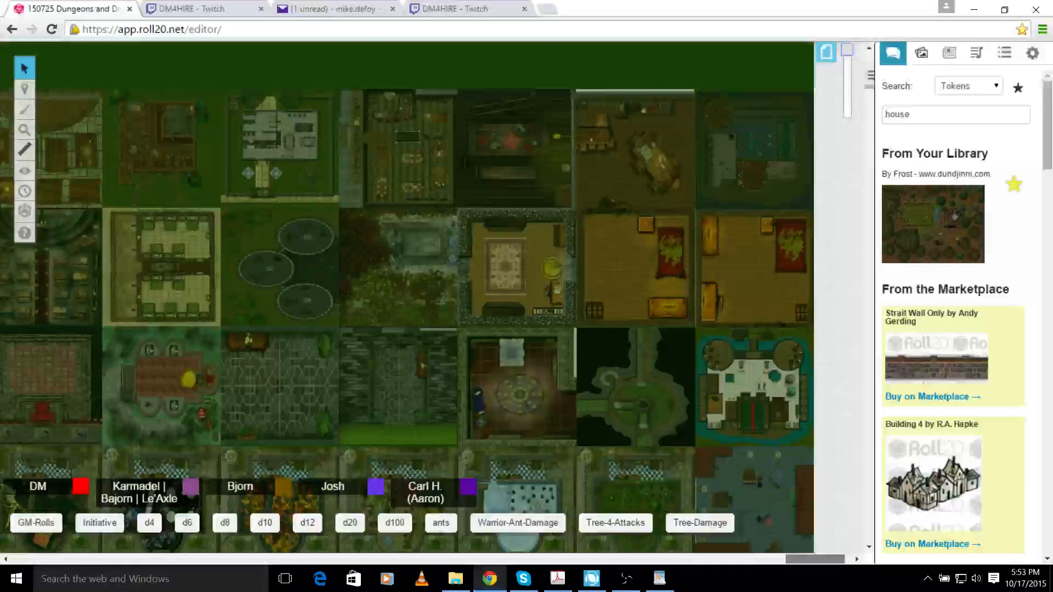
scroll(406, 296, left, 1)
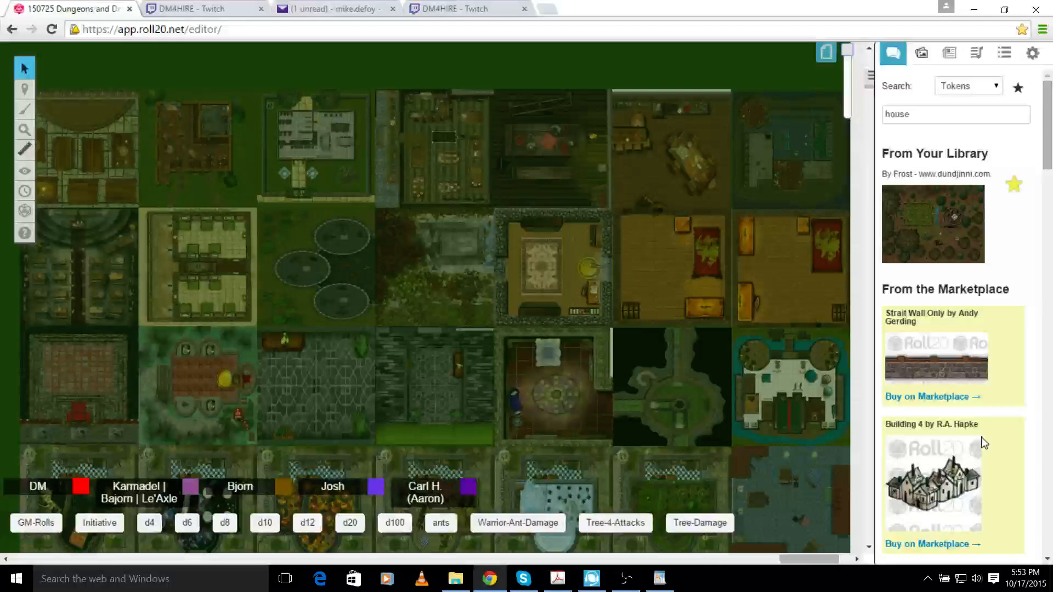
scroll(986, 484, down, 4)
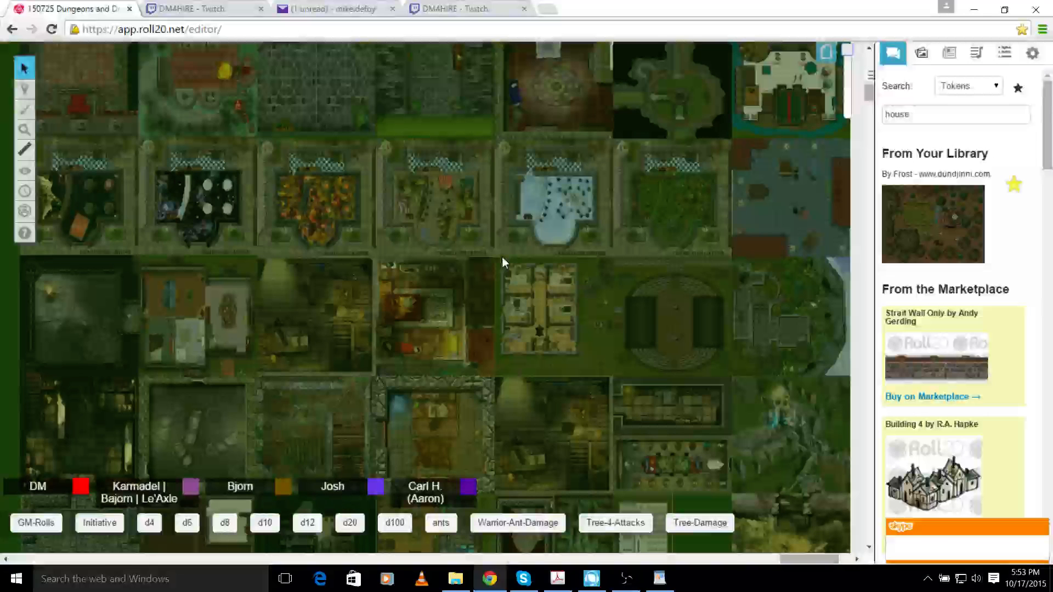
scroll(502, 262, down, 2)
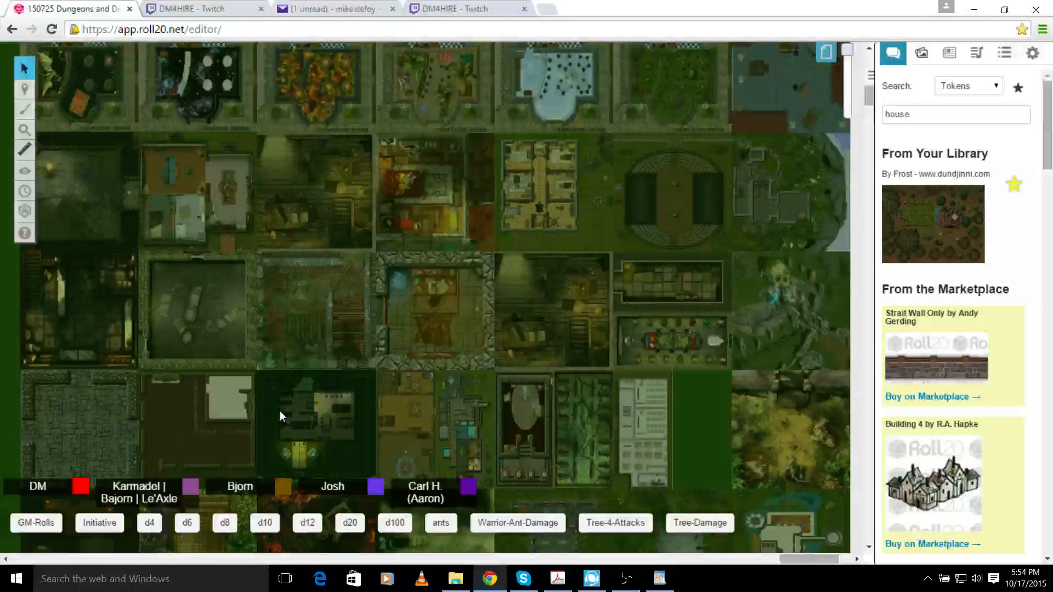
scroll(278, 410, down, 1)
scroll(608, 389, down, 1)
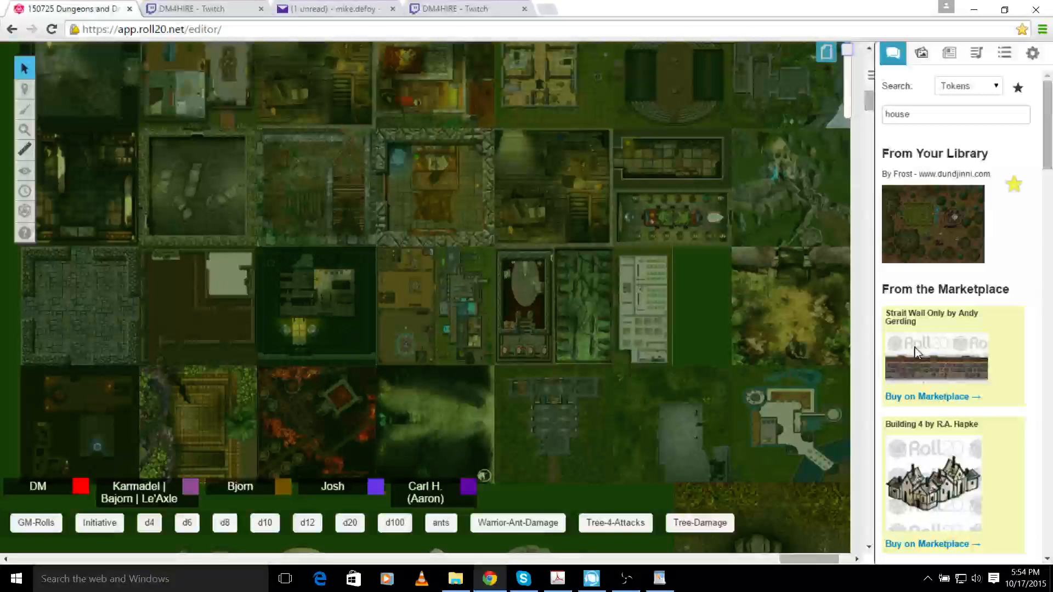
Switch to the GM Info Overlay layer and select the yellow foliage map tile, clearing the selection again
mouse_move(24, 89)
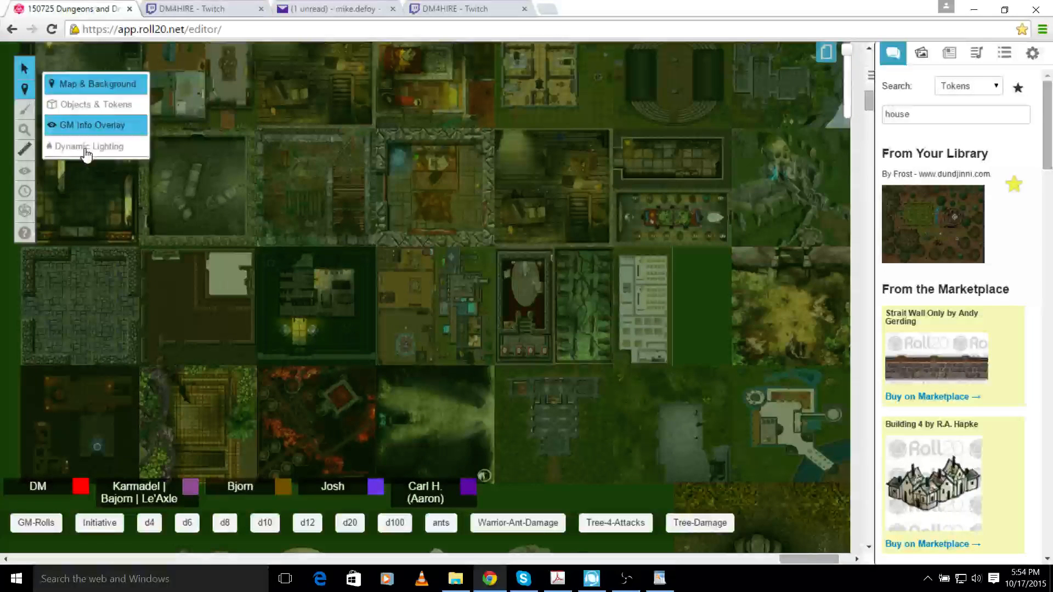
click(93, 126)
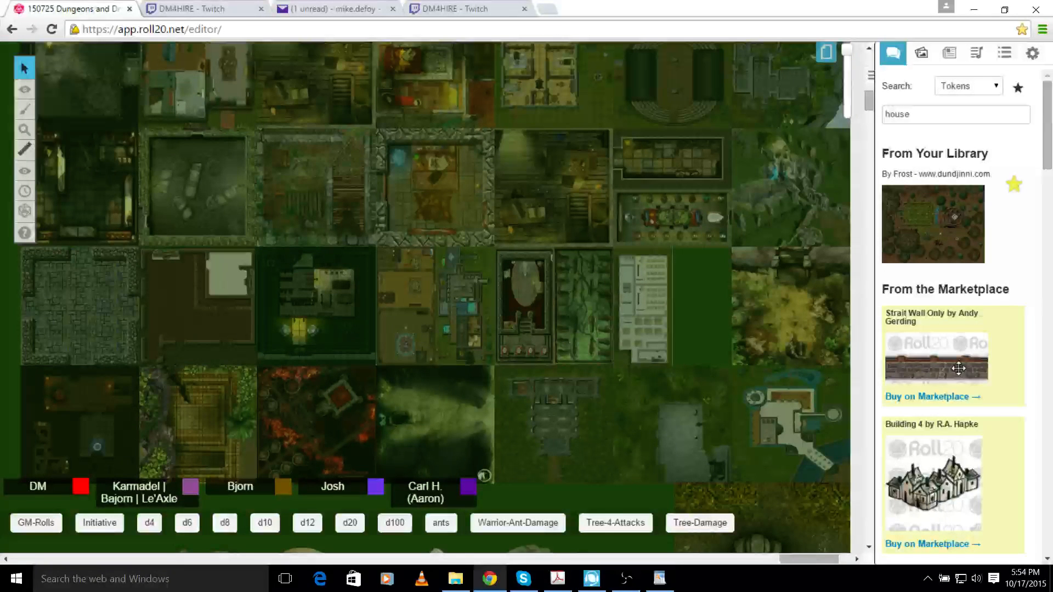
click(770, 298)
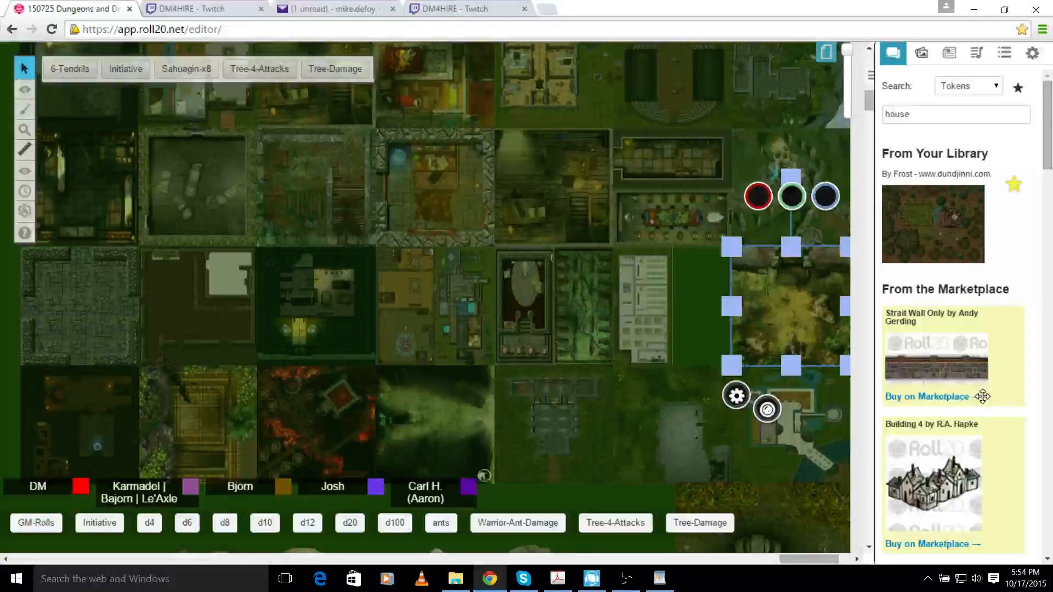
click(616, 418)
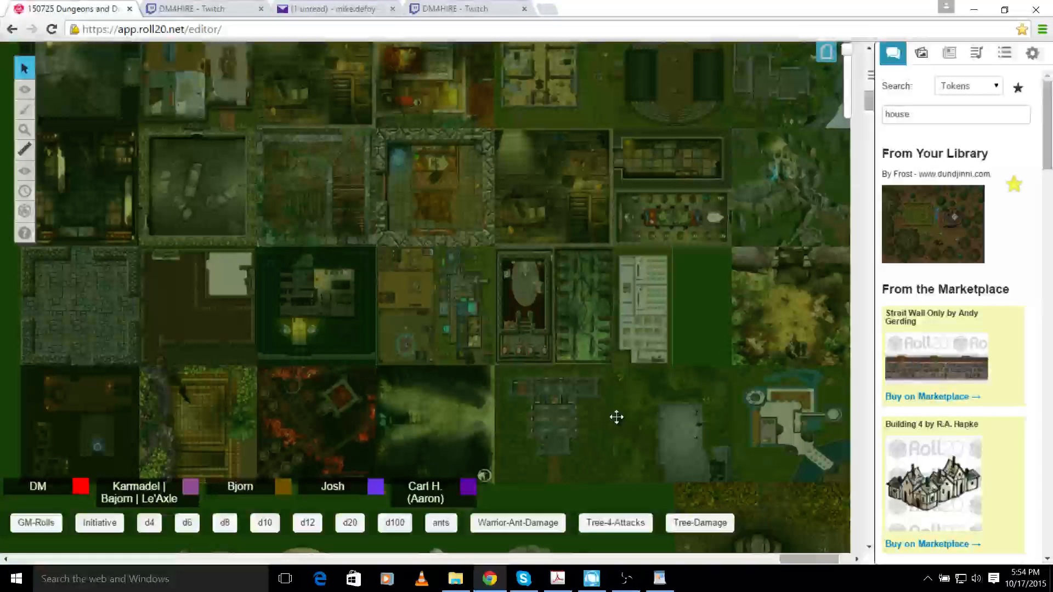
Examine the prop tokens stored below the map tiles, selecting the round inscribed disc, the carved insect tablet and the large horned-brow skull
scroll(577, 463, down, 2)
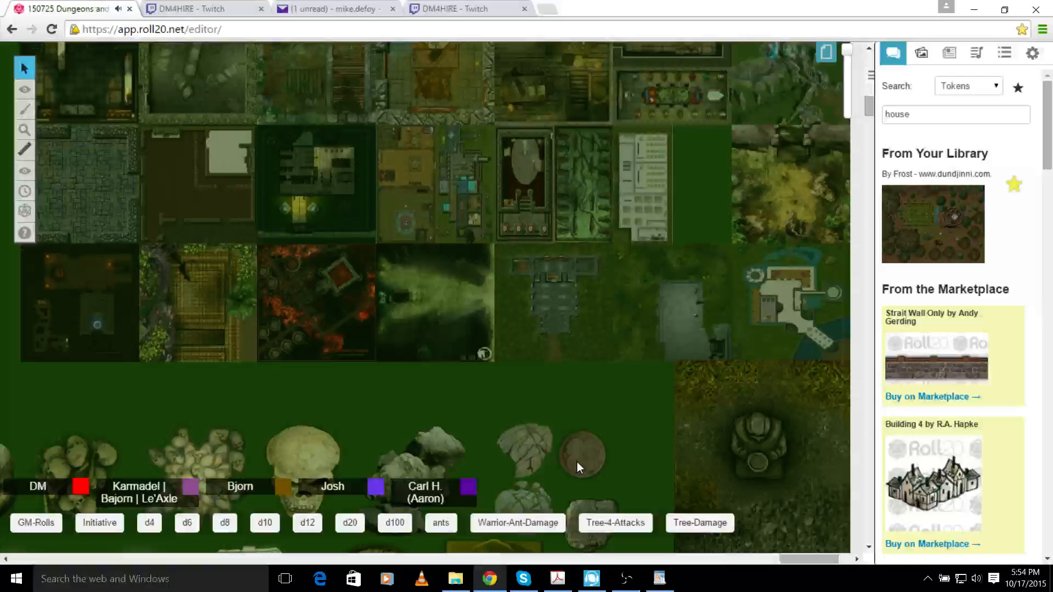
scroll(577, 461, down, 1)
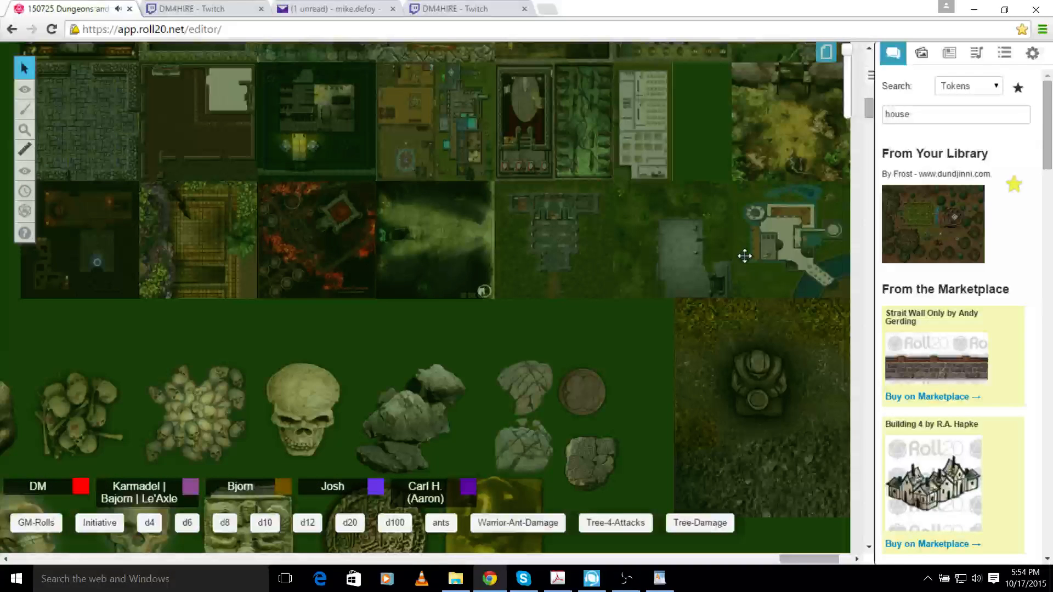
scroll(744, 255, down, 4)
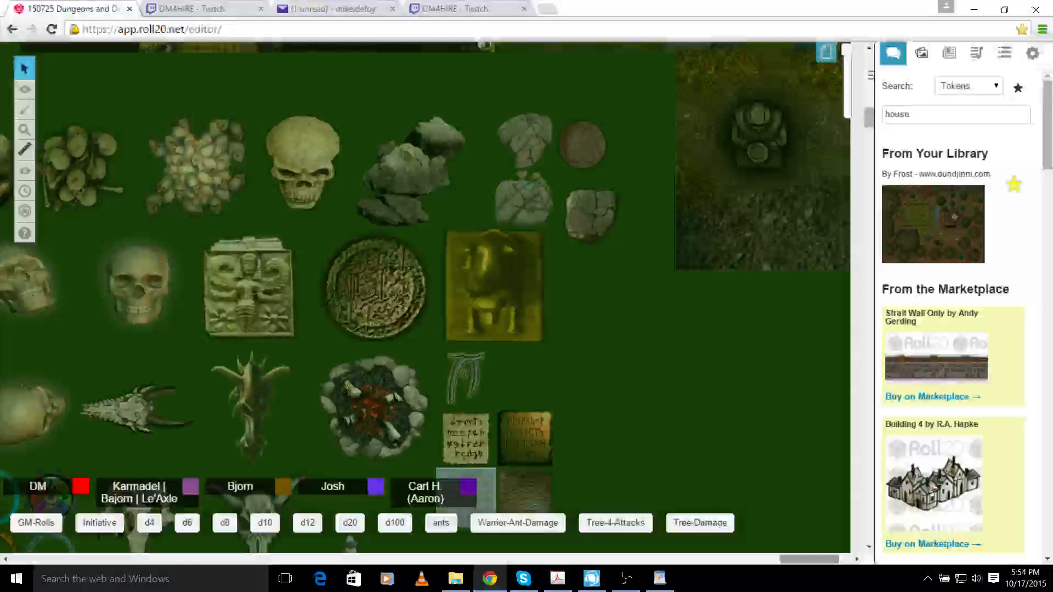
drag(810, 559, 793, 559)
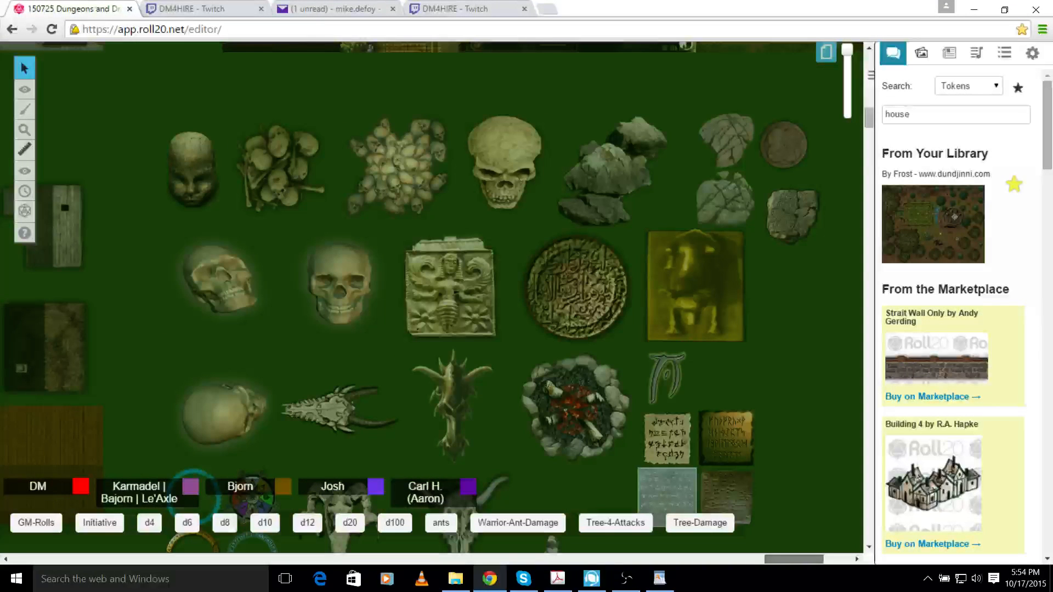
click(567, 290)
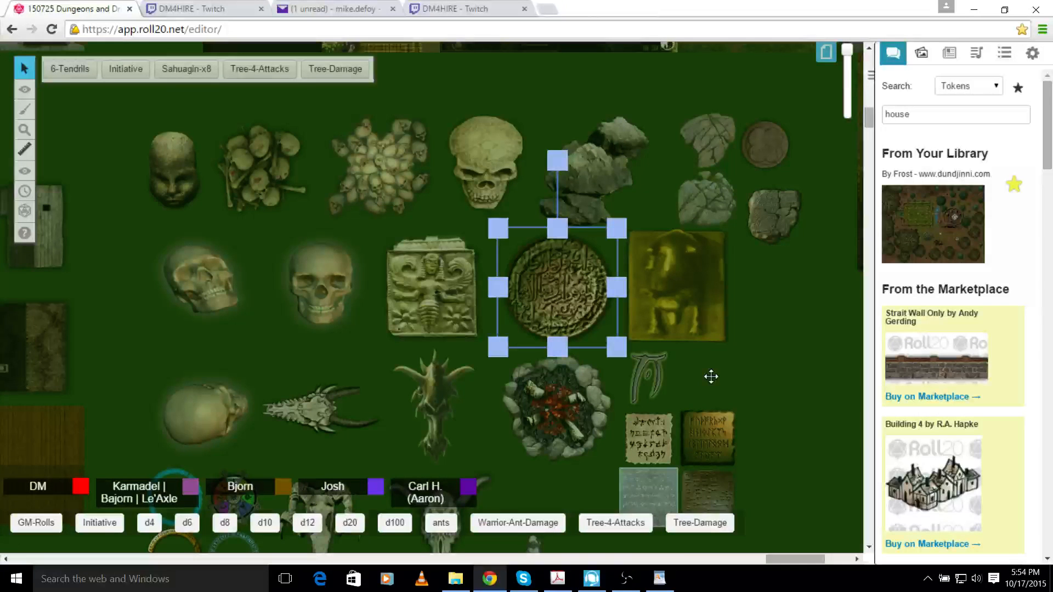
click(717, 387)
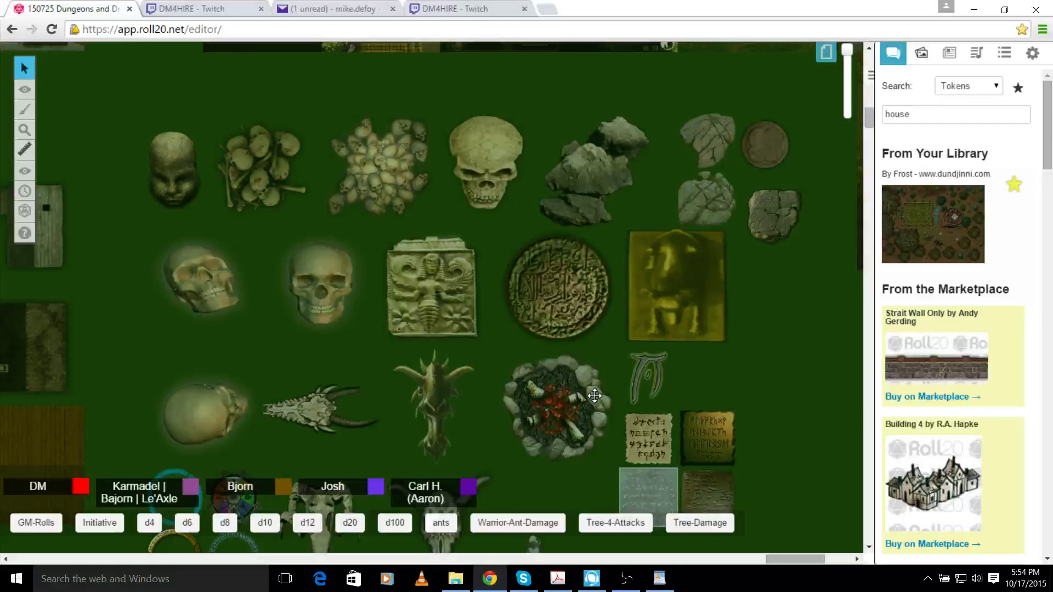
click(438, 299)
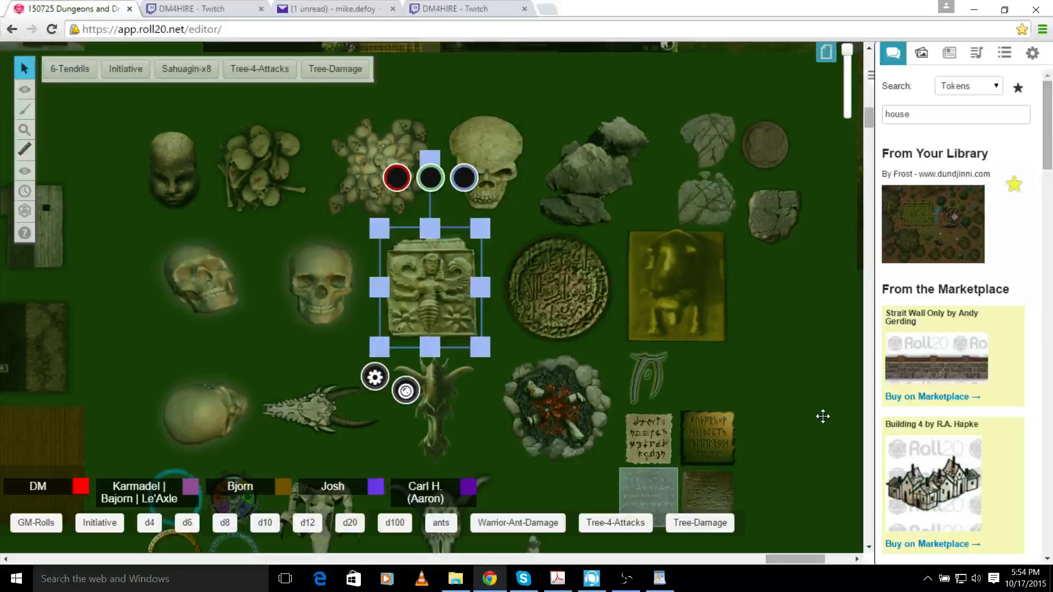
click(486, 164)
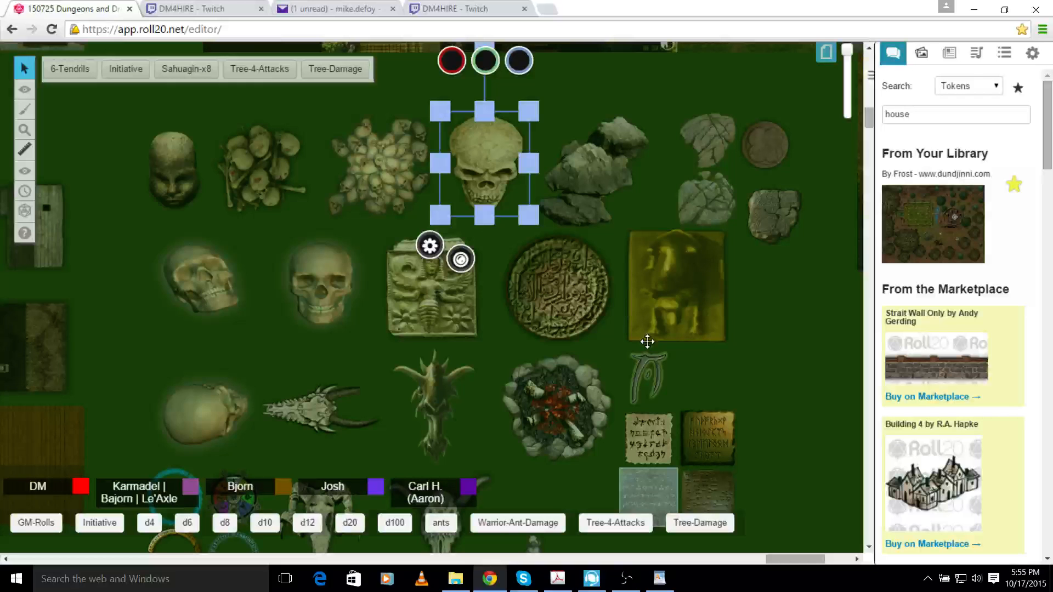
Examine the skull, tablet and ring tokens below the horned skull, selecting the rune-inscribed parchment and the multicoloured wheel
scroll(713, 368, down, 5)
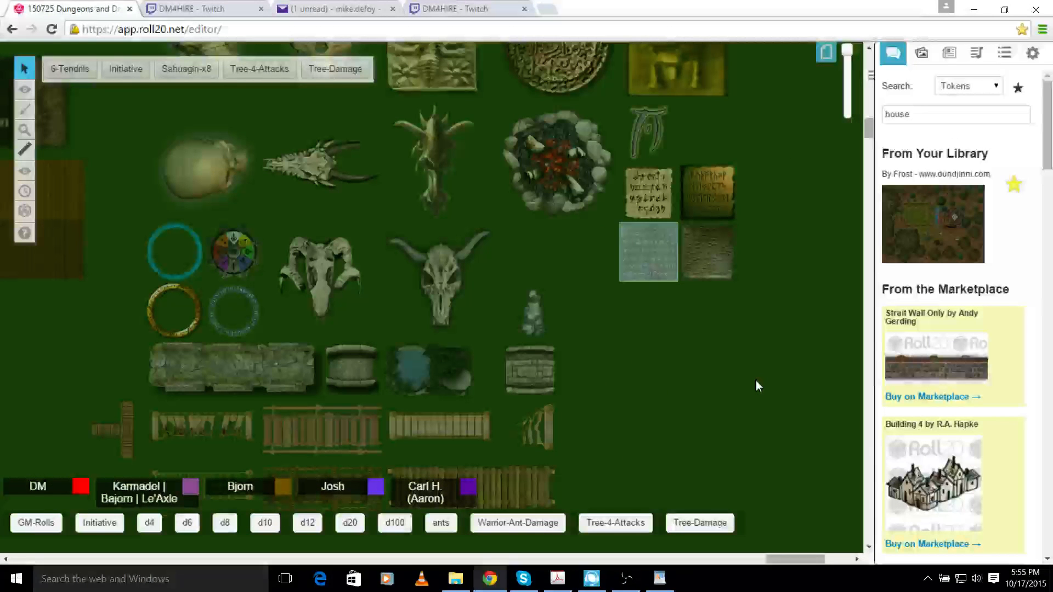
click(756, 382)
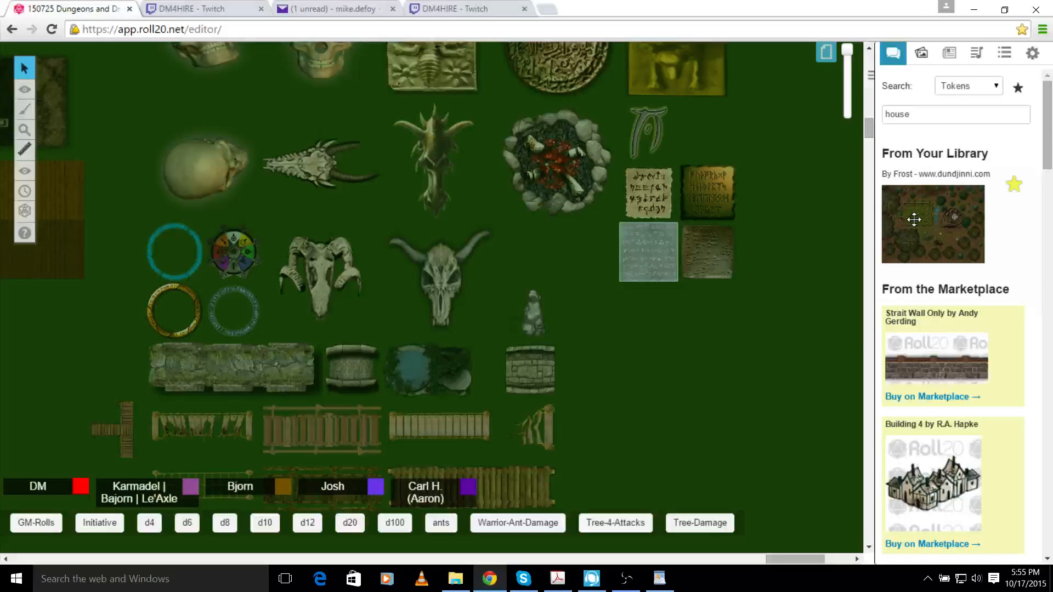
click(649, 193)
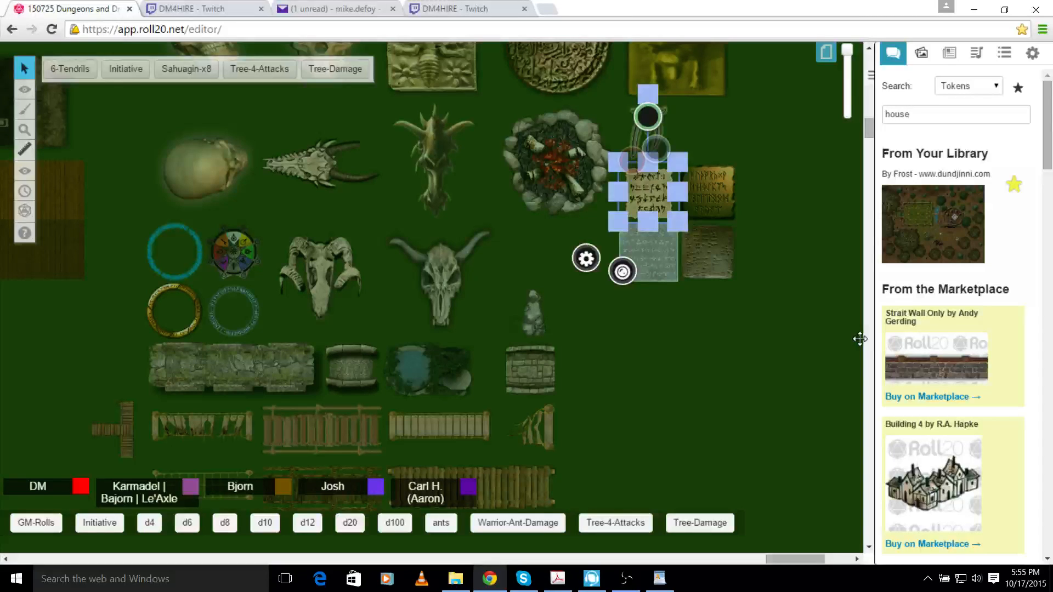
click(556, 355)
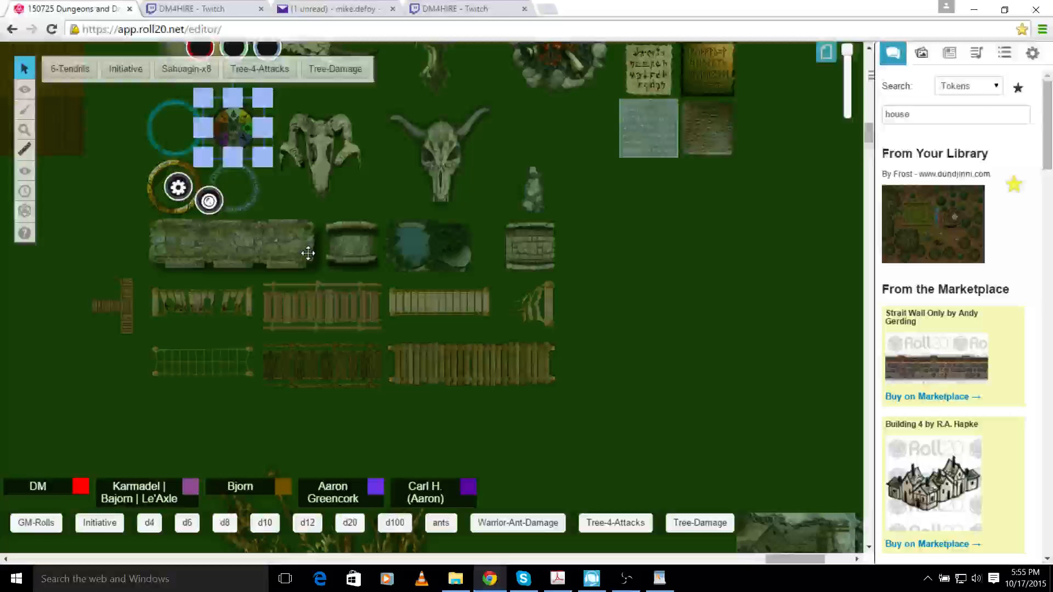
Select the short stone bridge token beside the pond and stretch it slightly wider
click(551, 313)
click(551, 313)
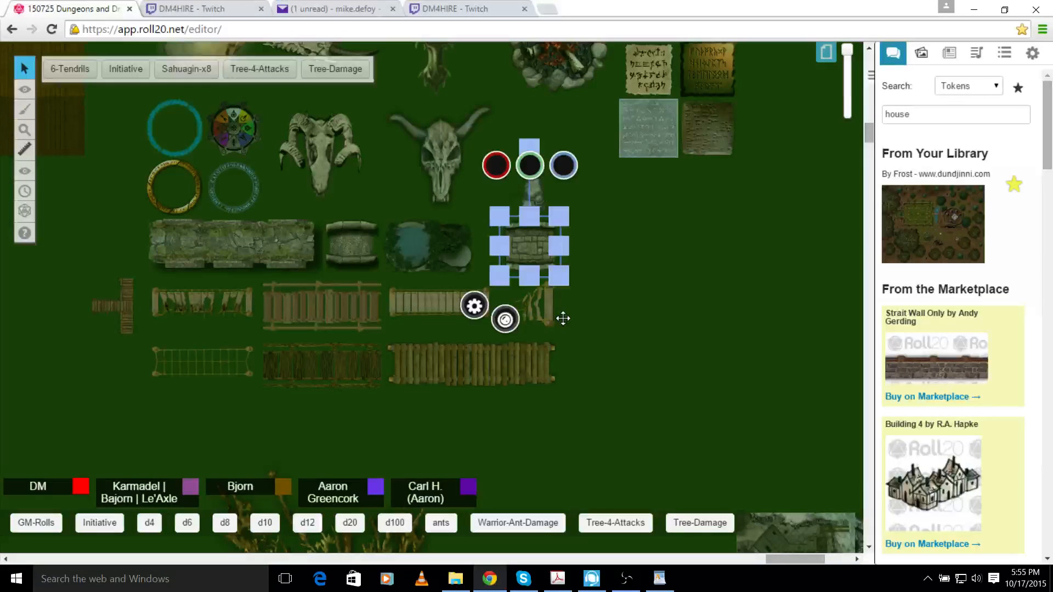
drag(558, 245, 711, 321)
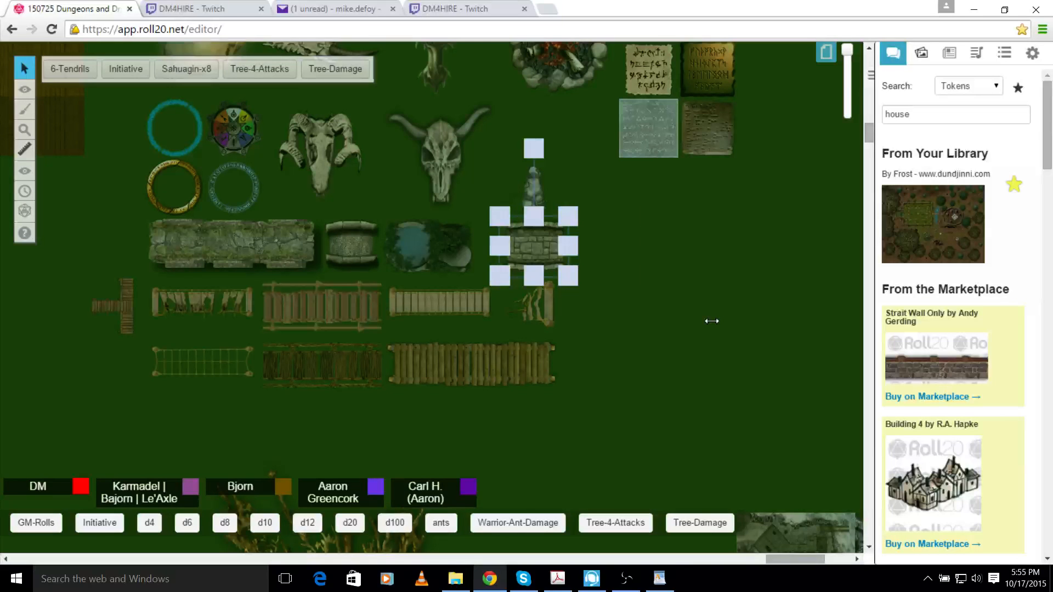
Examine the pond and bridge tokens, selecting the pond, the torn rope bridge and the light plank bridge
click(431, 249)
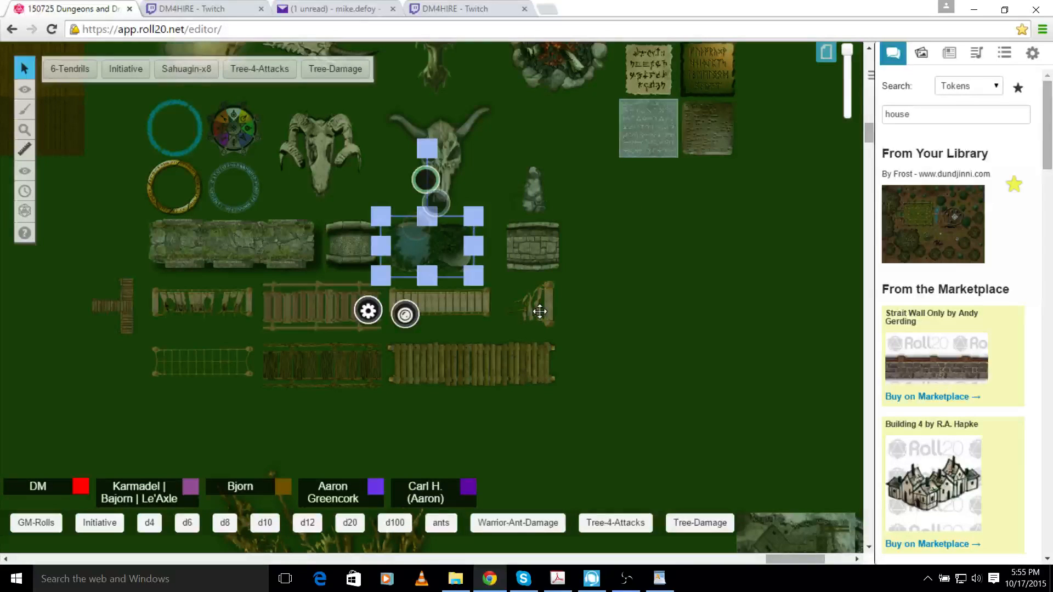
scroll(531, 268, down, 1)
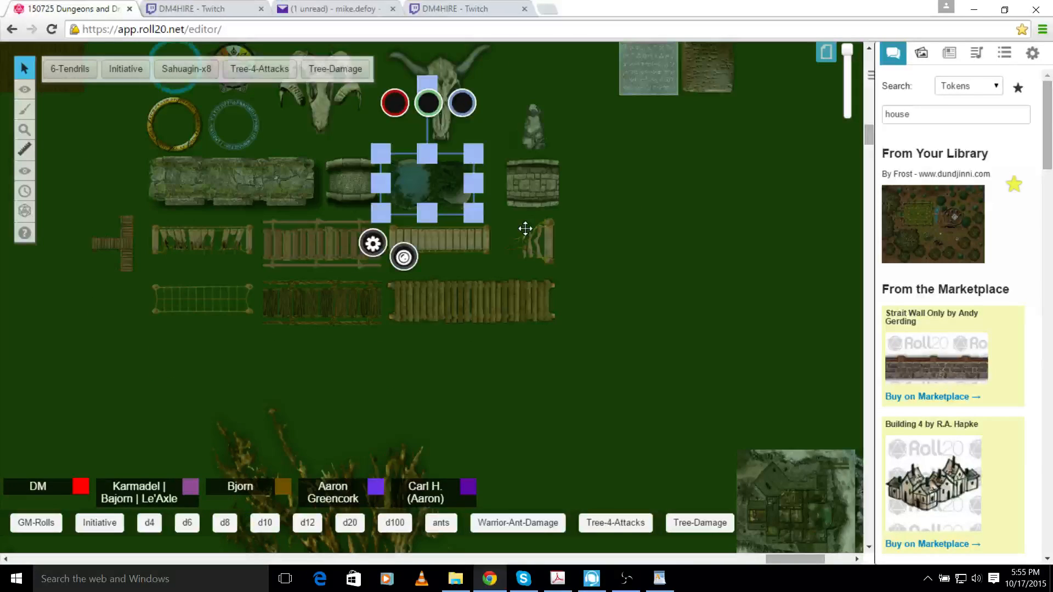
click(443, 232)
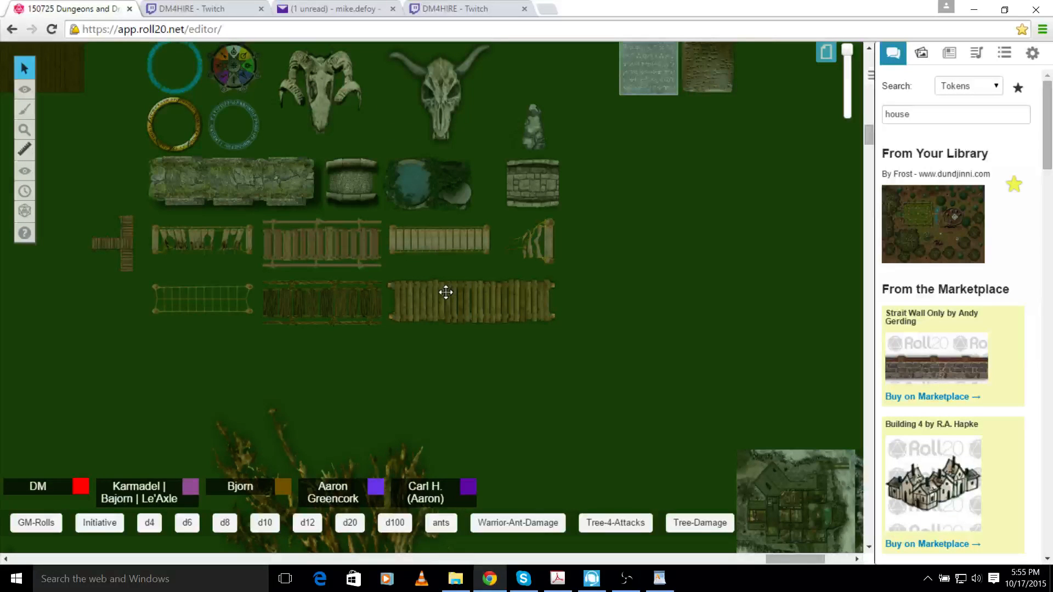
click(224, 245)
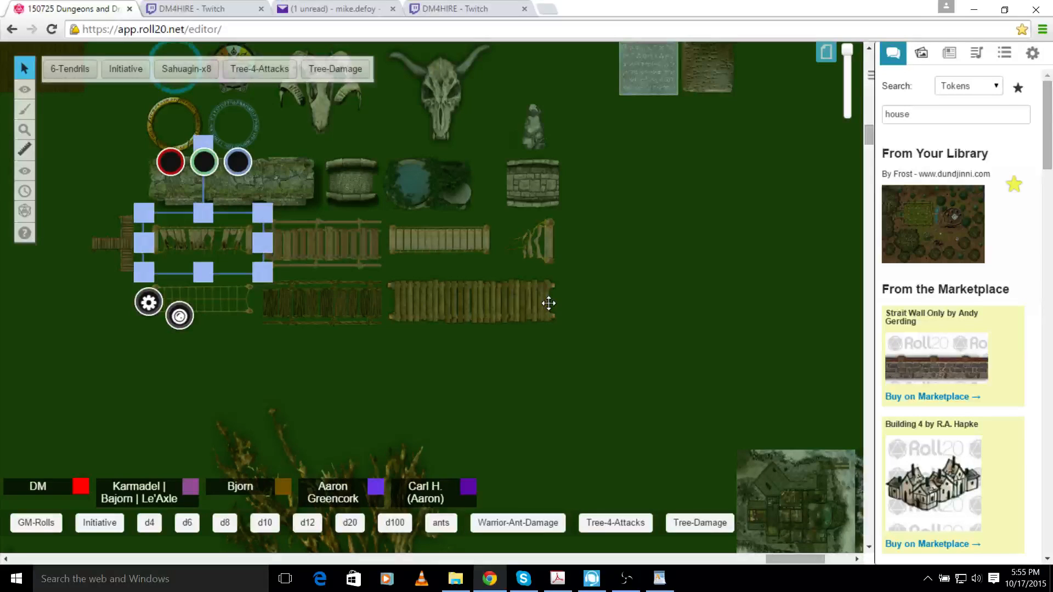
click(467, 244)
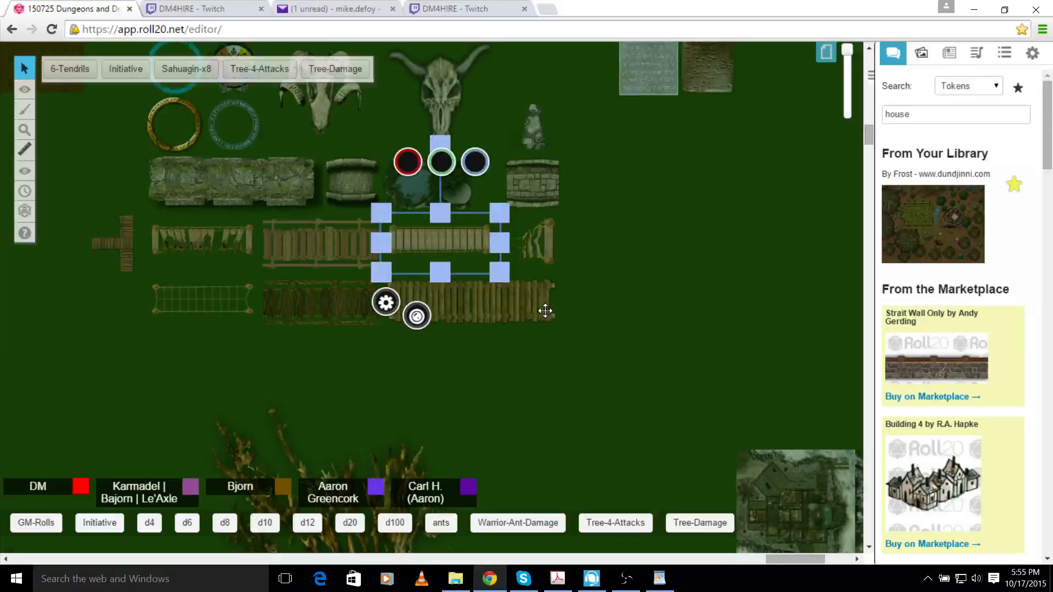
scroll(296, 322, down, 1)
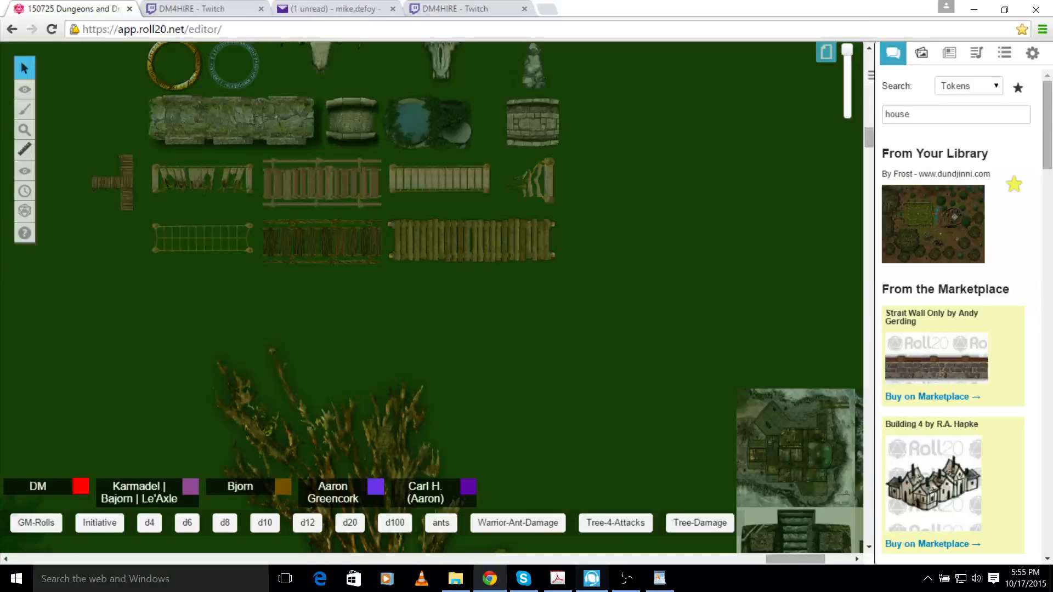
Examine the cobblestone, brick and square-slab floor tiles stored west of the bridge tokens
click(734, 560)
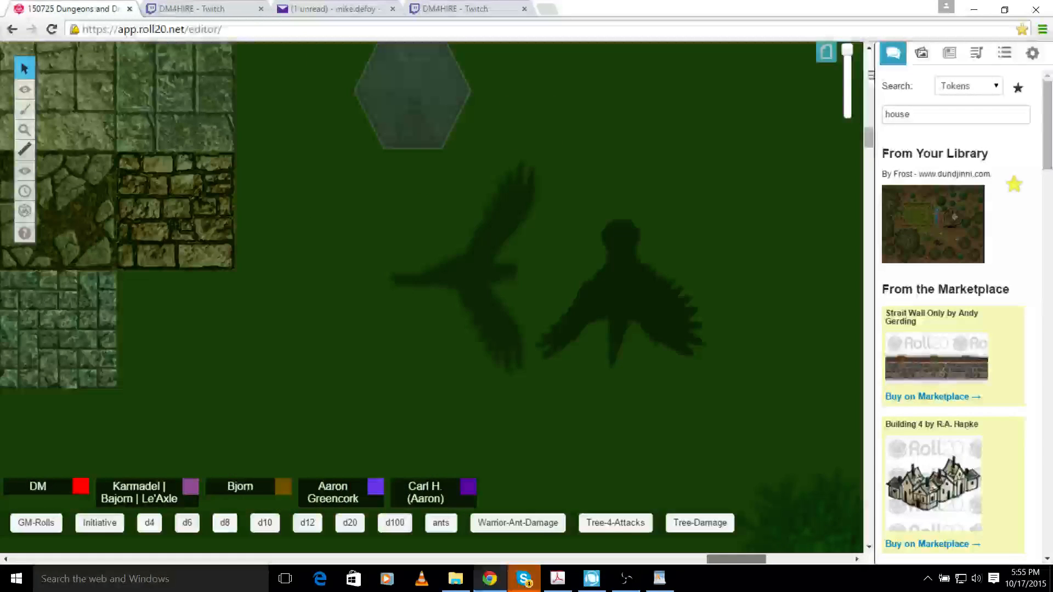
drag(736, 559, 701, 559)
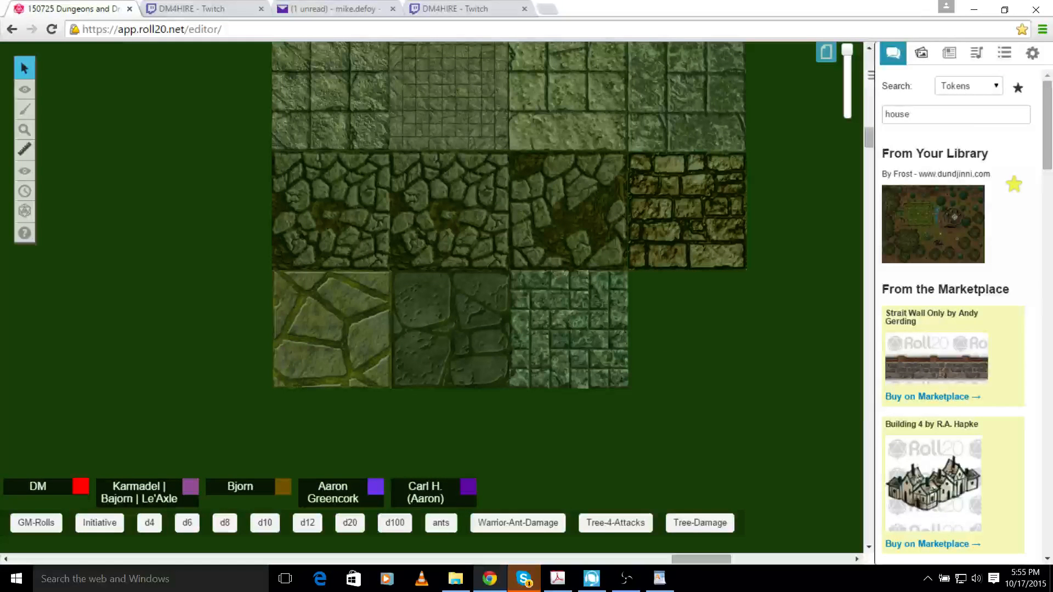
scroll(522, 476, up, 1)
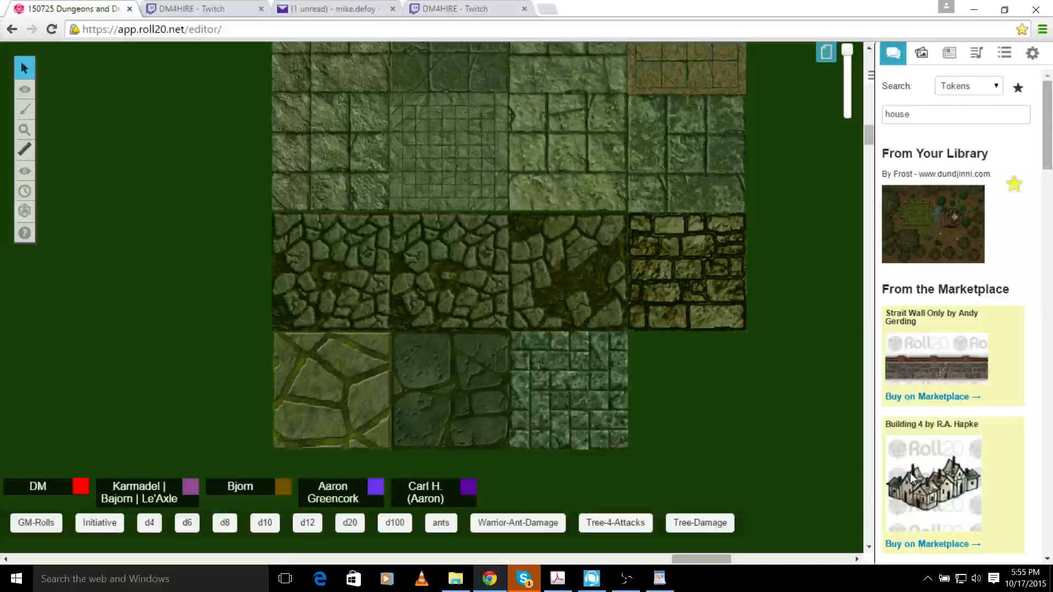
scroll(844, 488, up, 2)
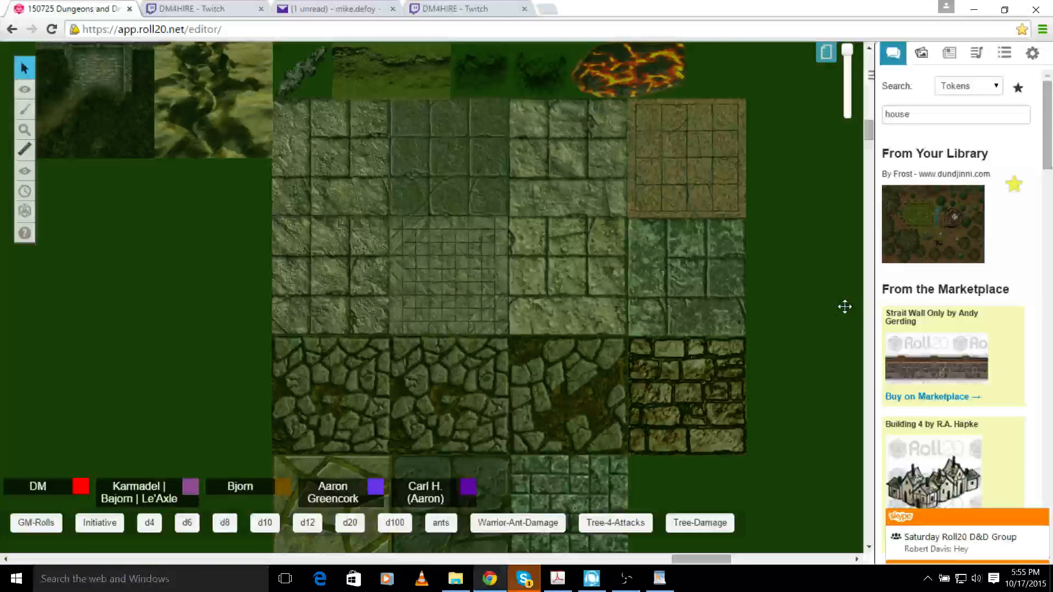
scroll(844, 306, up, 2)
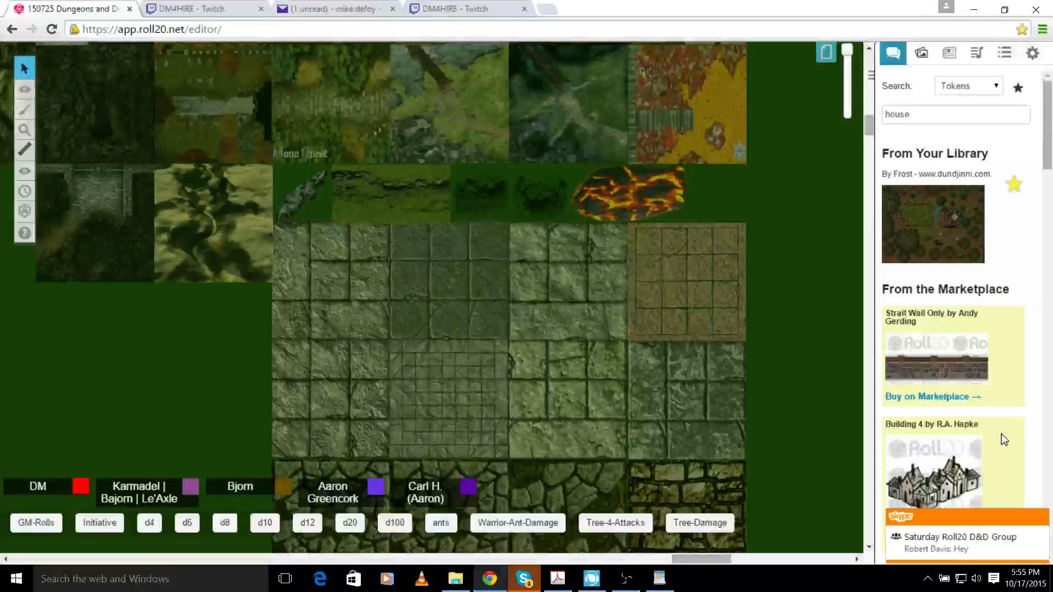
scroll(786, 432, up, 1)
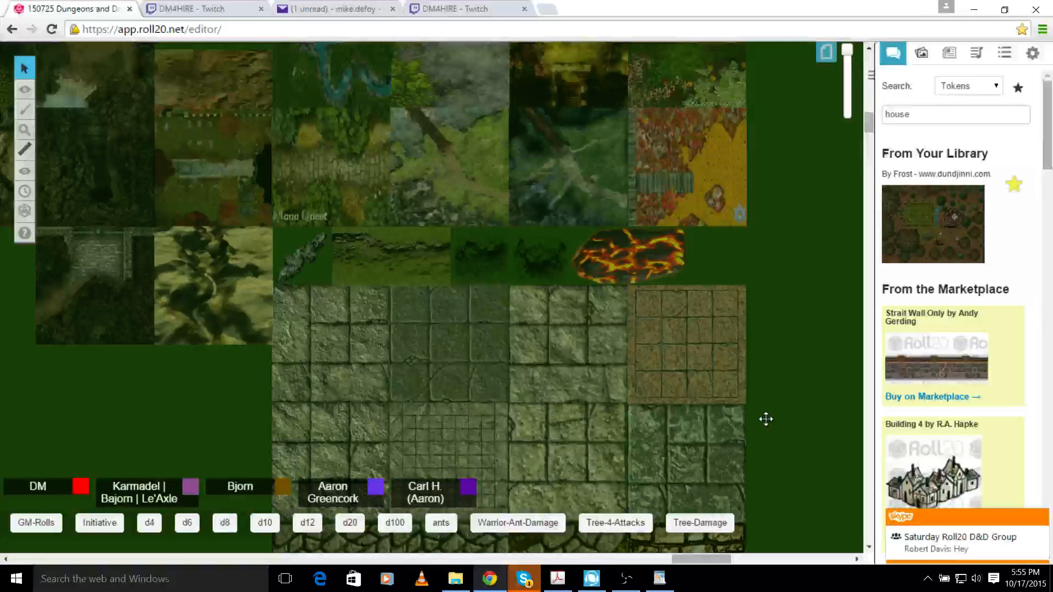
Select the brown gridded floor tile and the lava pool token above it
drag(766, 419, 870, 432)
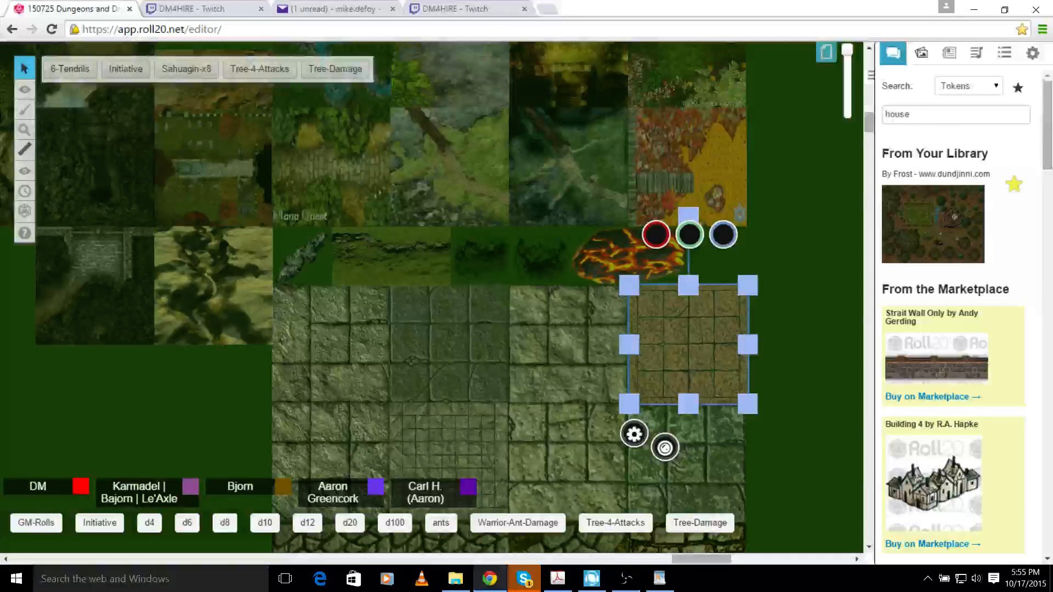
scroll(859, 429, left, 1)
click(640, 262)
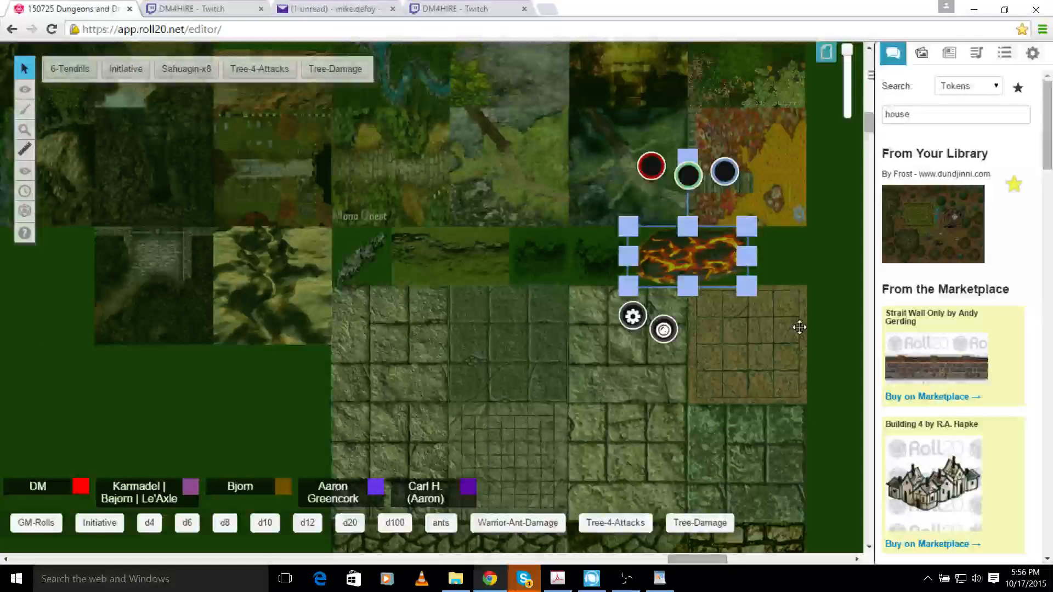
Examine the terrain map tiles above the stone floors, clearing the lava selection and selecting the Mana Quest path and dark forest tiles
scroll(514, 472, up, 3)
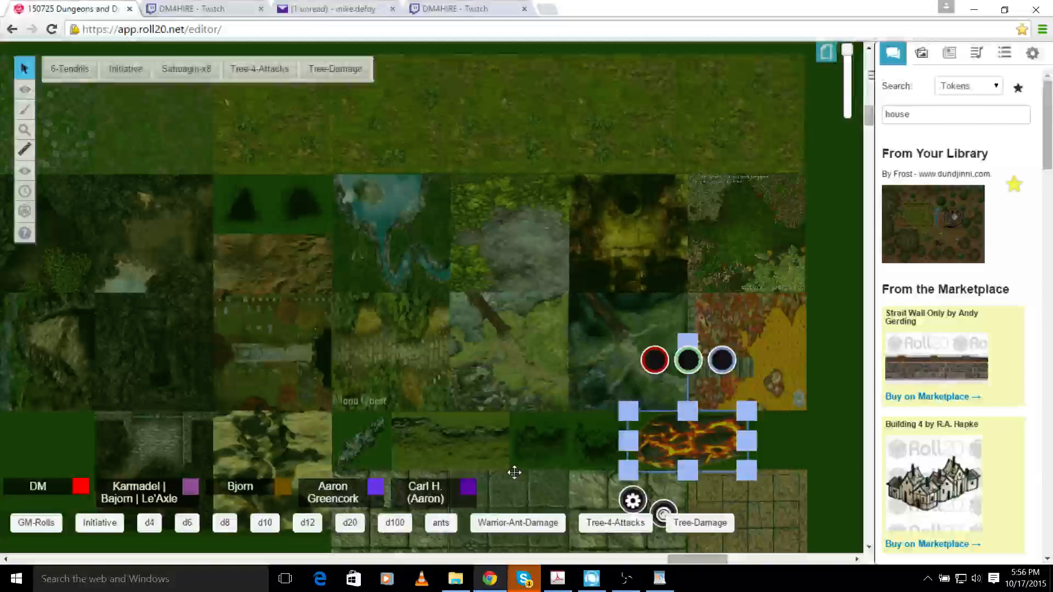
scroll(514, 472, down, 1)
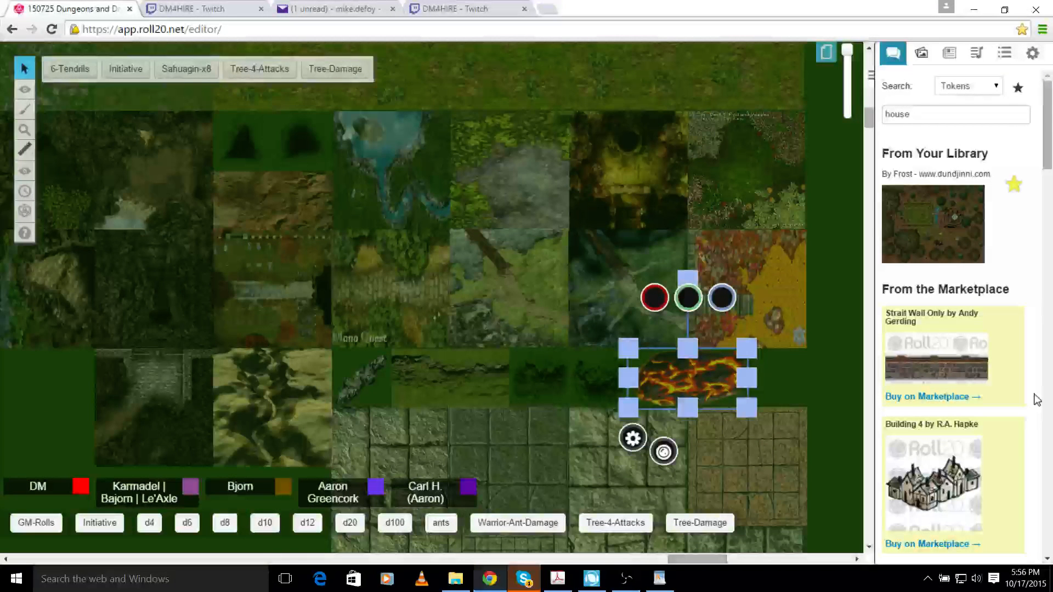
click(793, 384)
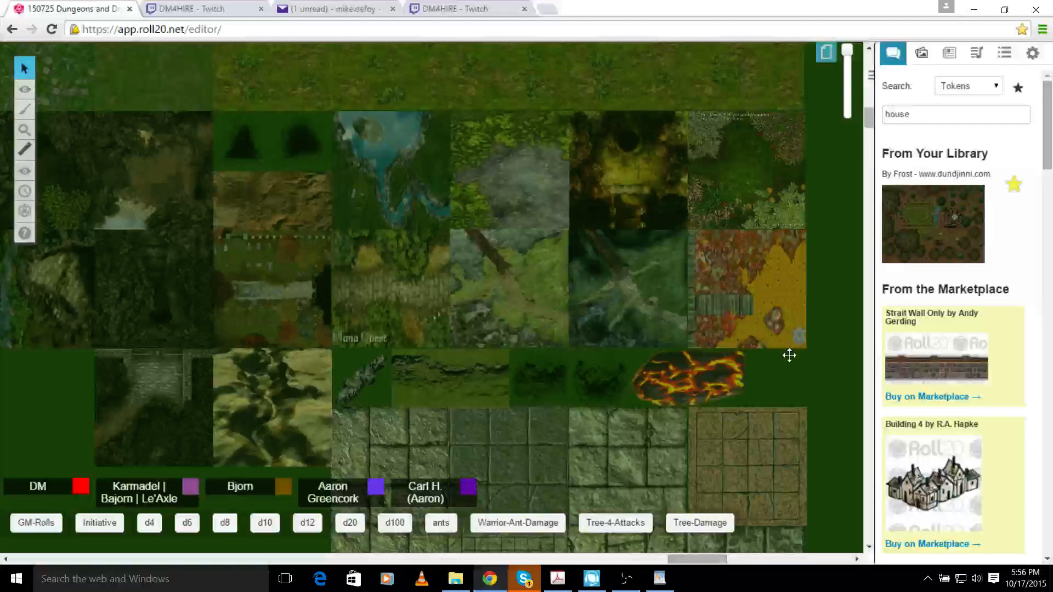
click(419, 322)
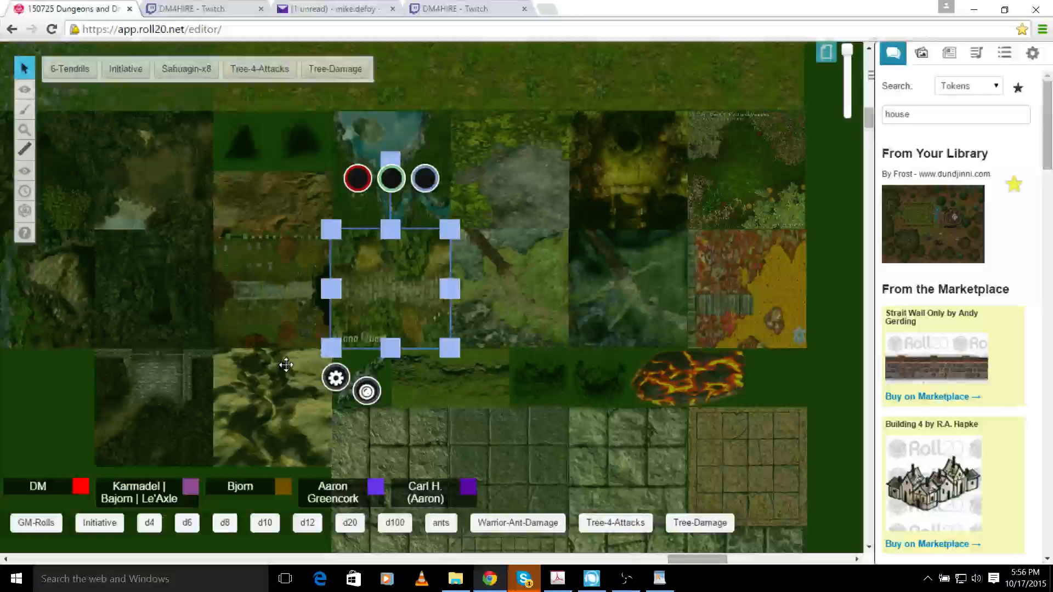
drag(438, 343, 206, 359)
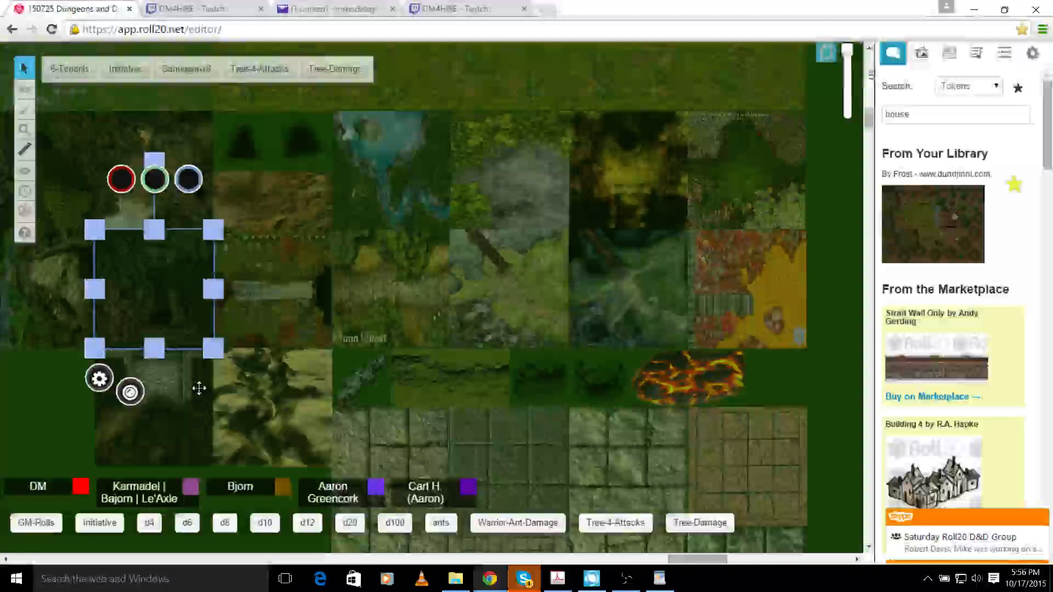
Move the dark triangular token beside the waterfall tile onto the grass, return it near its original place and enlarge it slightly
scroll(199, 388, up, 2)
click(302, 265)
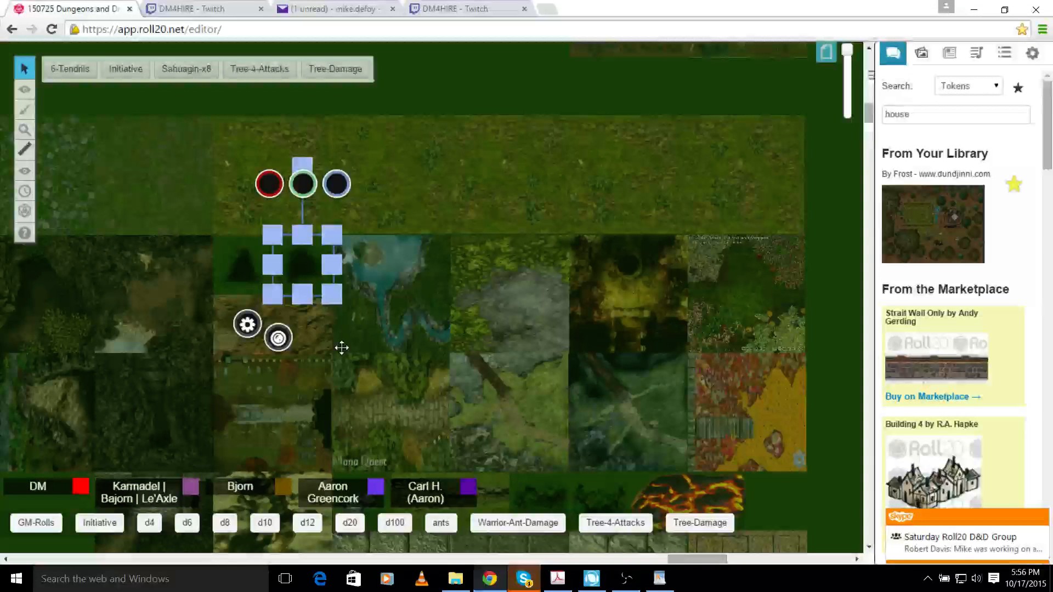
key(ctrl+v)
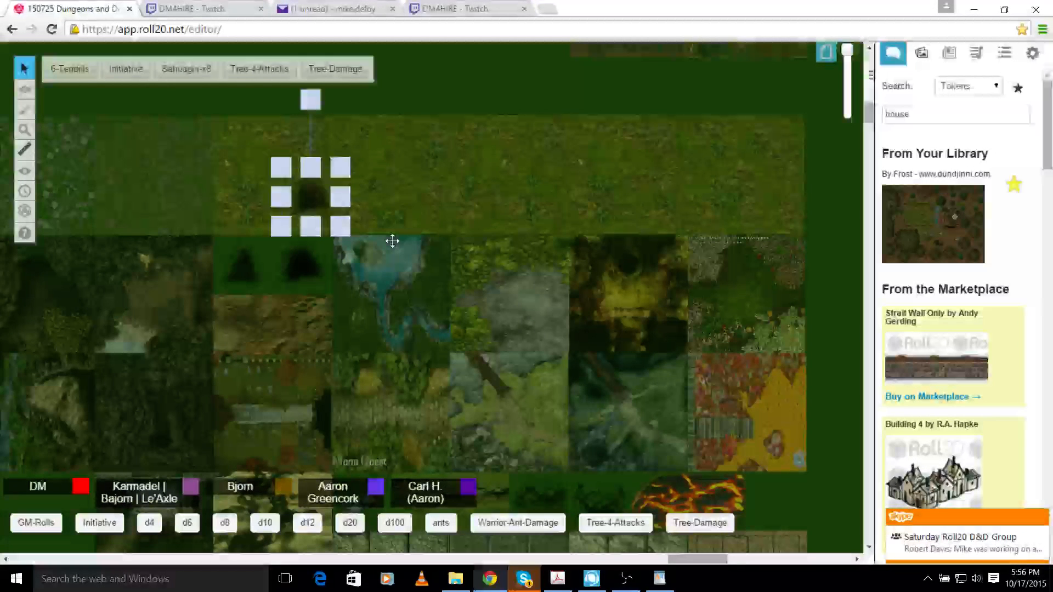
drag(391, 242, 329, 193)
drag(377, 236, 401, 246)
drag(356, 219, 380, 313)
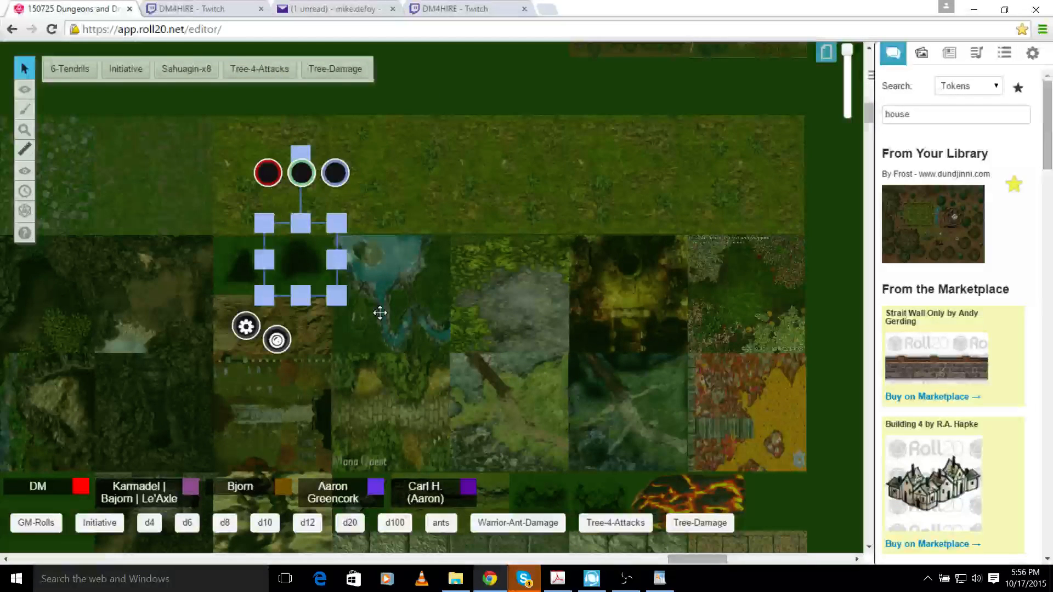
Examine the grass, river, village and waterfront map tiles farther up the page, selecting a grass tile and the wide waterfront map
scroll(356, 356, up, 5)
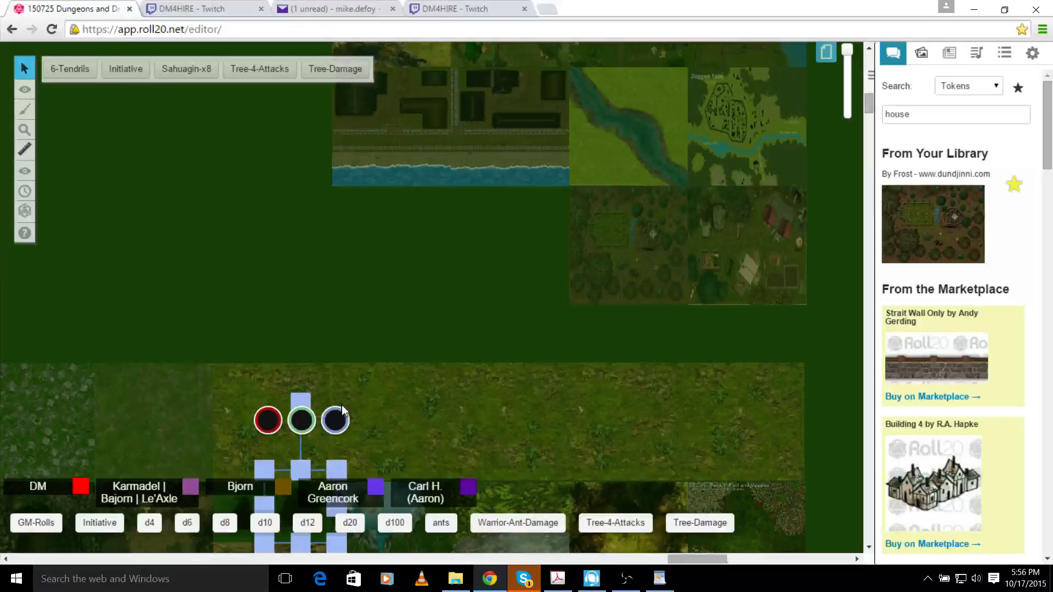
drag(342, 410, 502, 512)
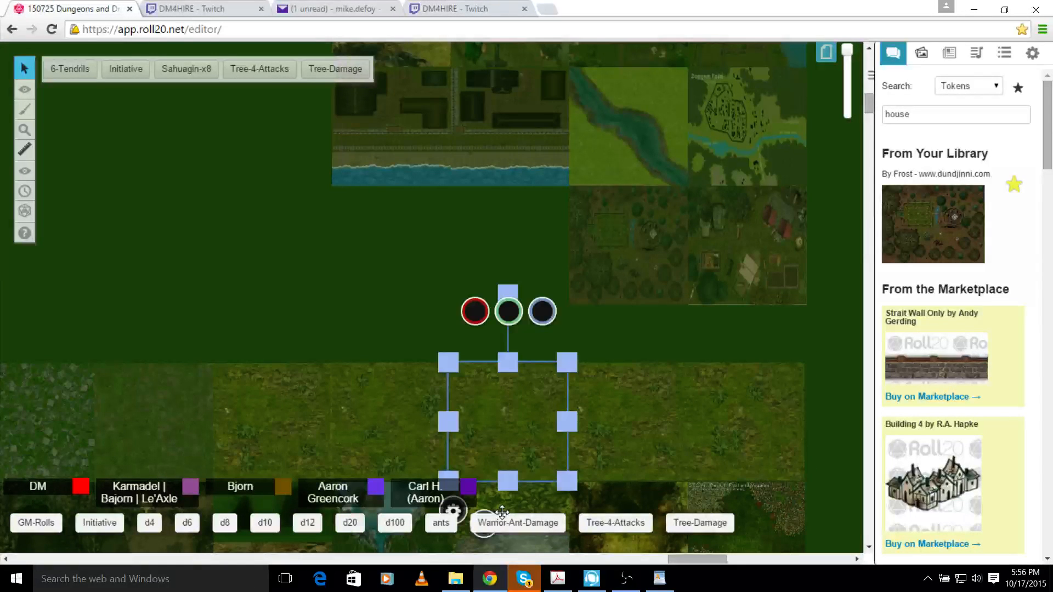
scroll(678, 379, up, 3)
scroll(679, 380, up, 3)
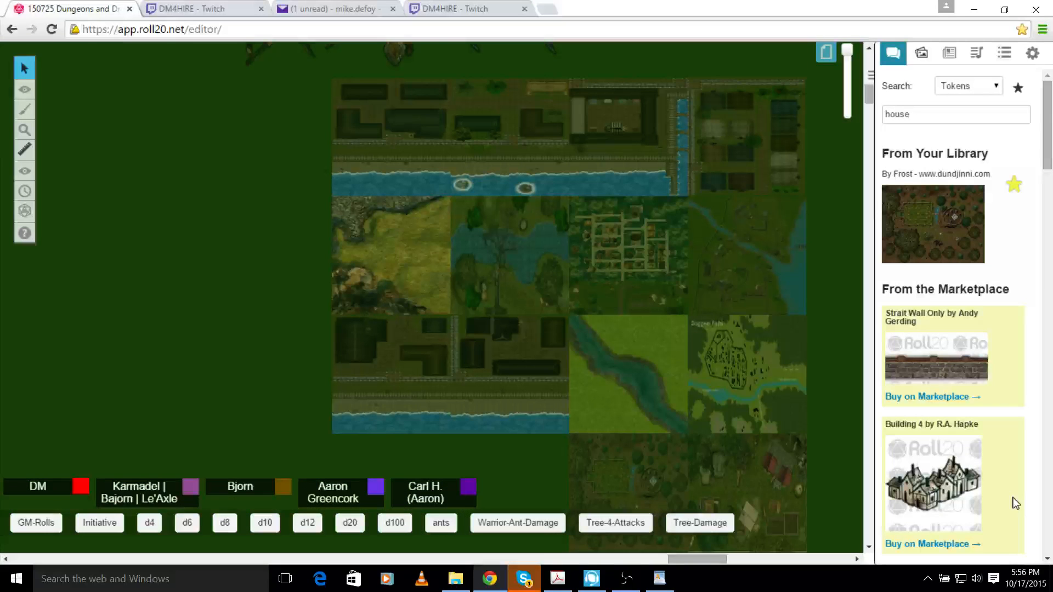
scroll(804, 332, down, 2)
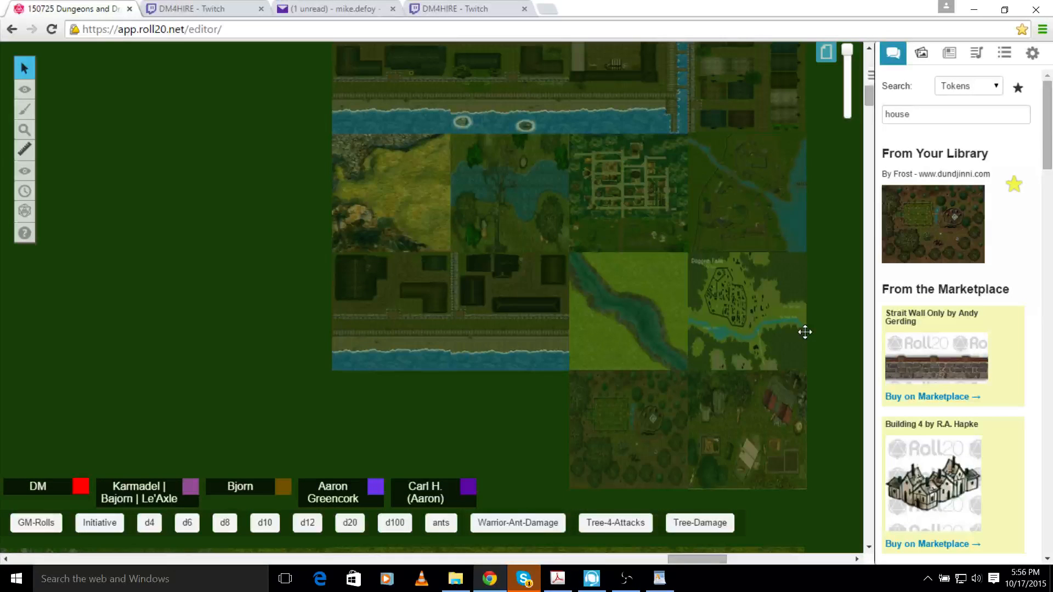
scroll(804, 332, up, 2)
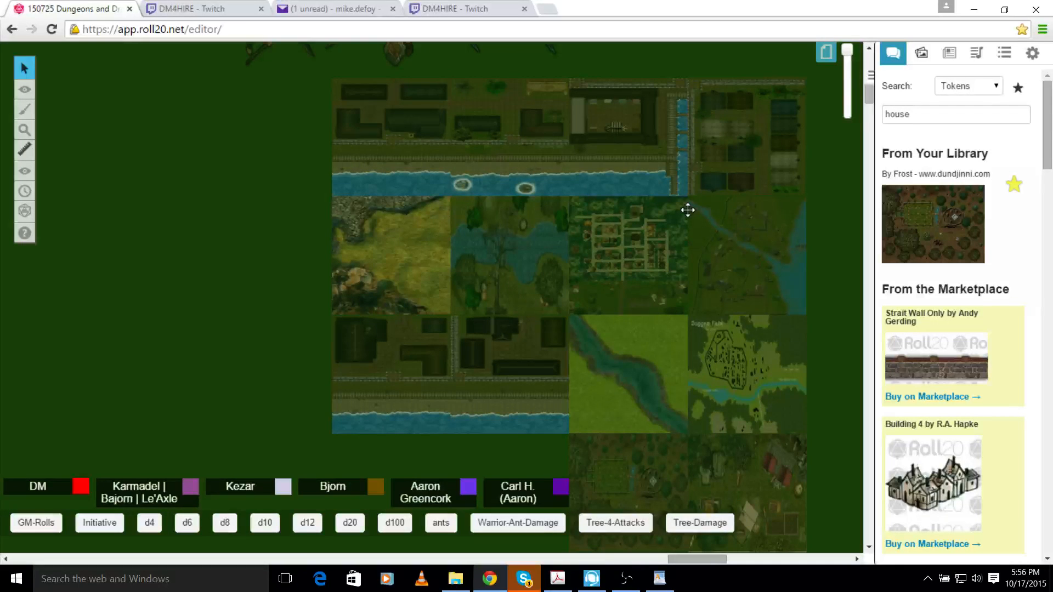
scroll(687, 210, up, 1)
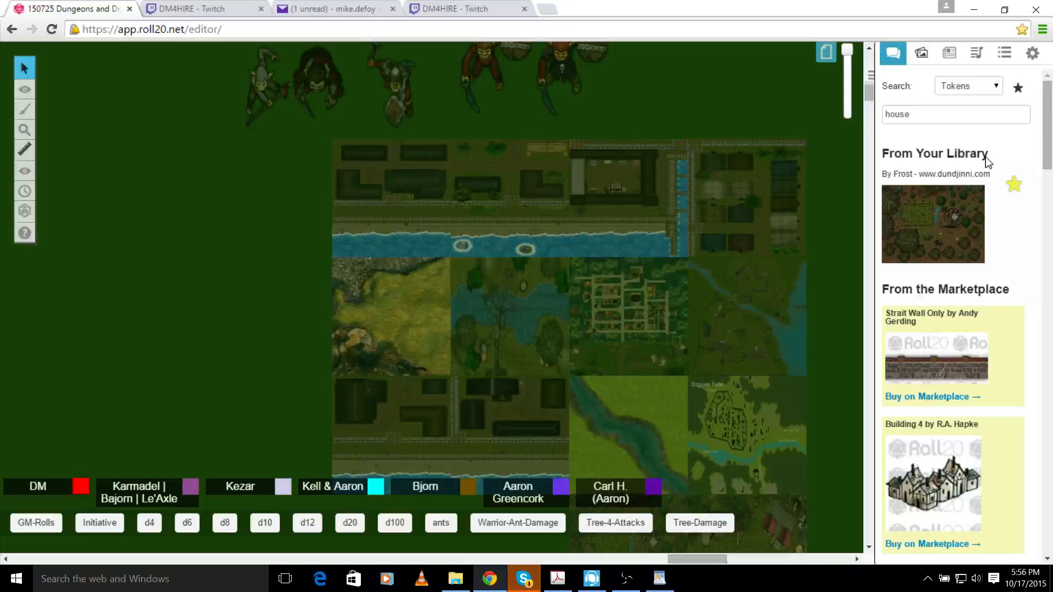
click(713, 219)
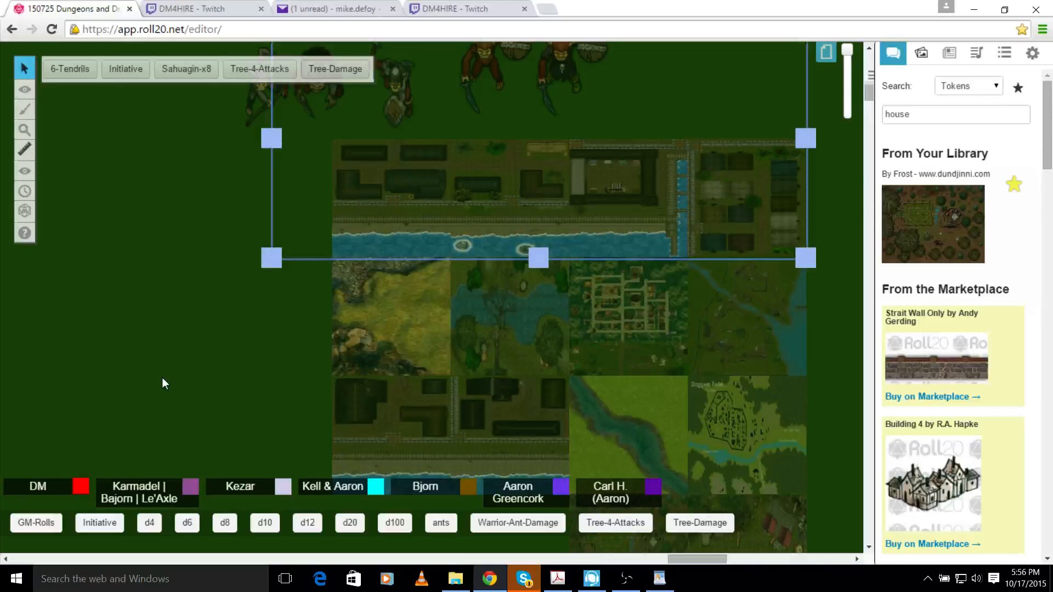
Deselect the waterfront map and select the row of five small goblin-like tokens above it, clearing the selection at the end
click(162, 377)
scroll(552, 311, up, 2)
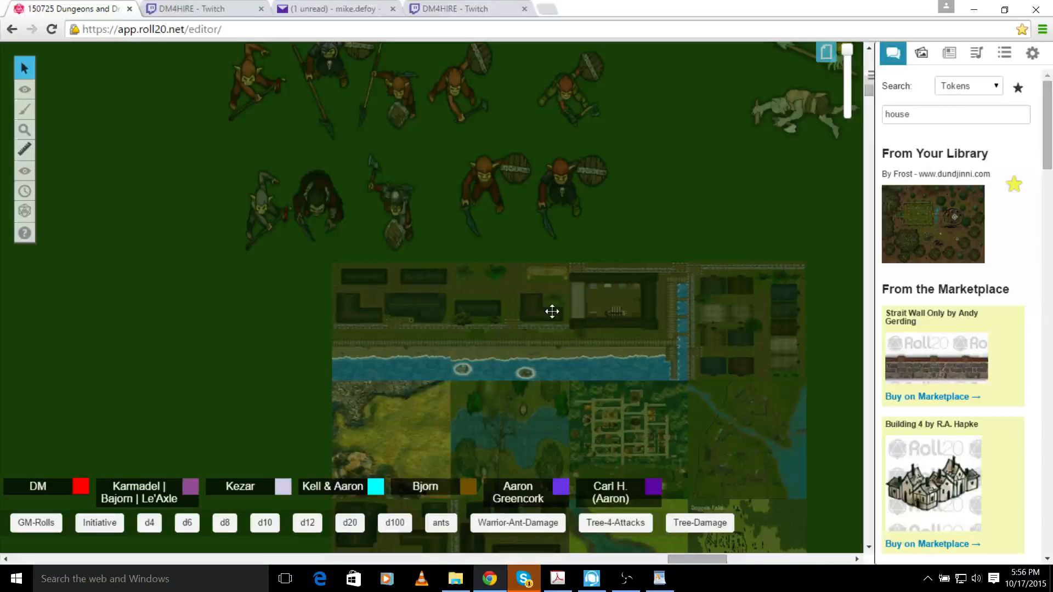
scroll(552, 312, up, 3)
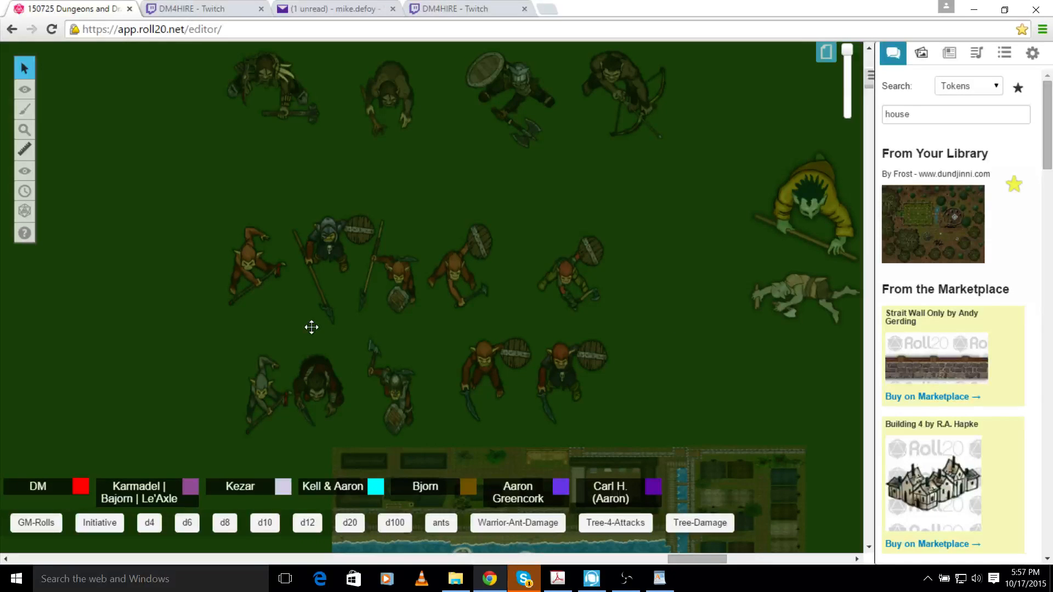
drag(163, 235, 608, 305)
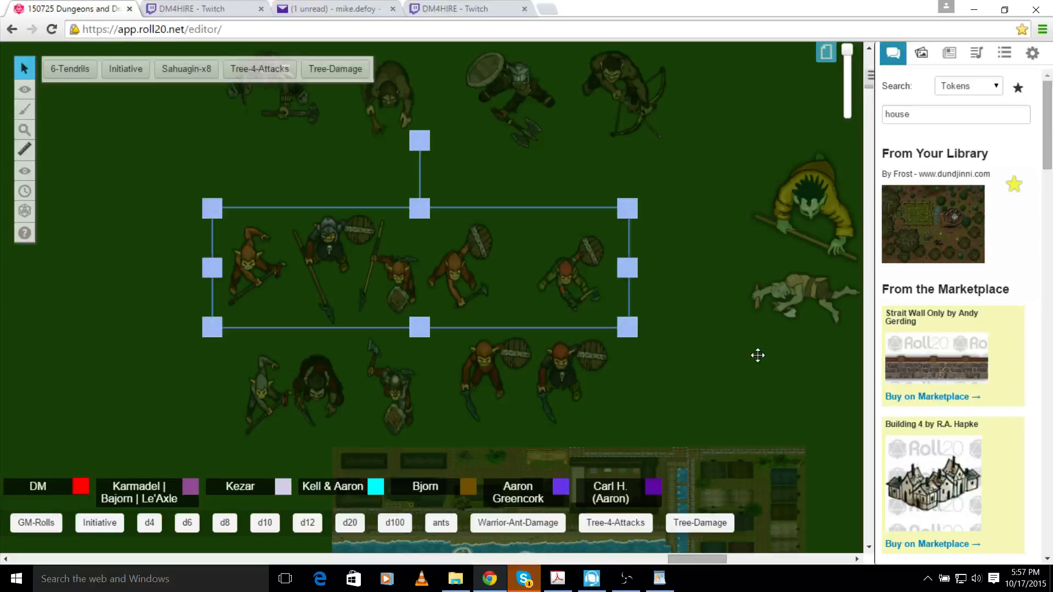
click(758, 356)
scroll(758, 355, up, 3)
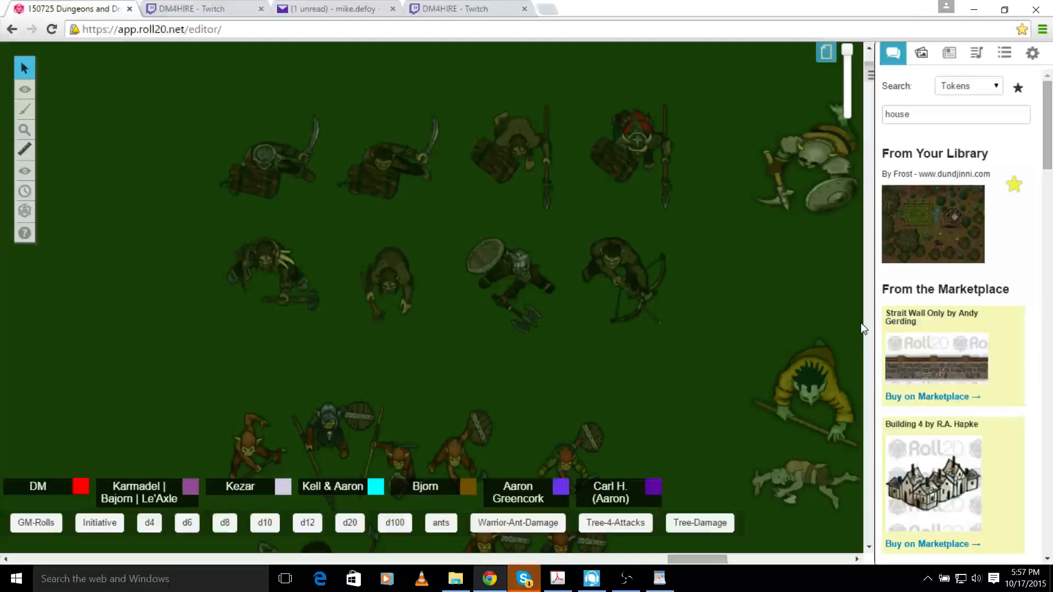
Select the row of four brown humanoid tokens farther up the page, and individually its shield bearer and the two tokens beside it
drag(704, 241, 236, 315)
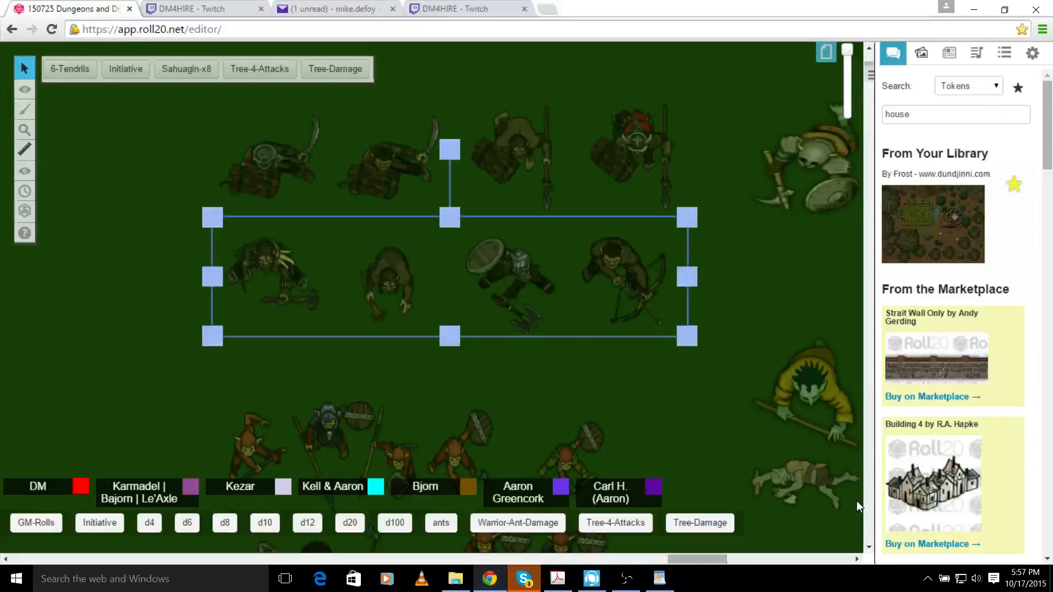
click(629, 291)
click(521, 285)
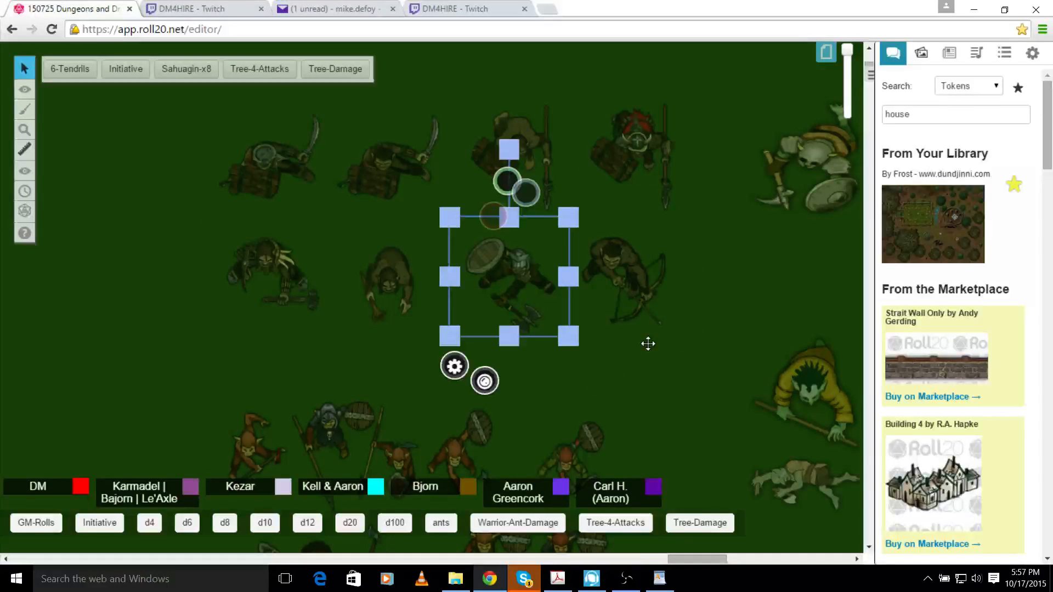
key(Tab)
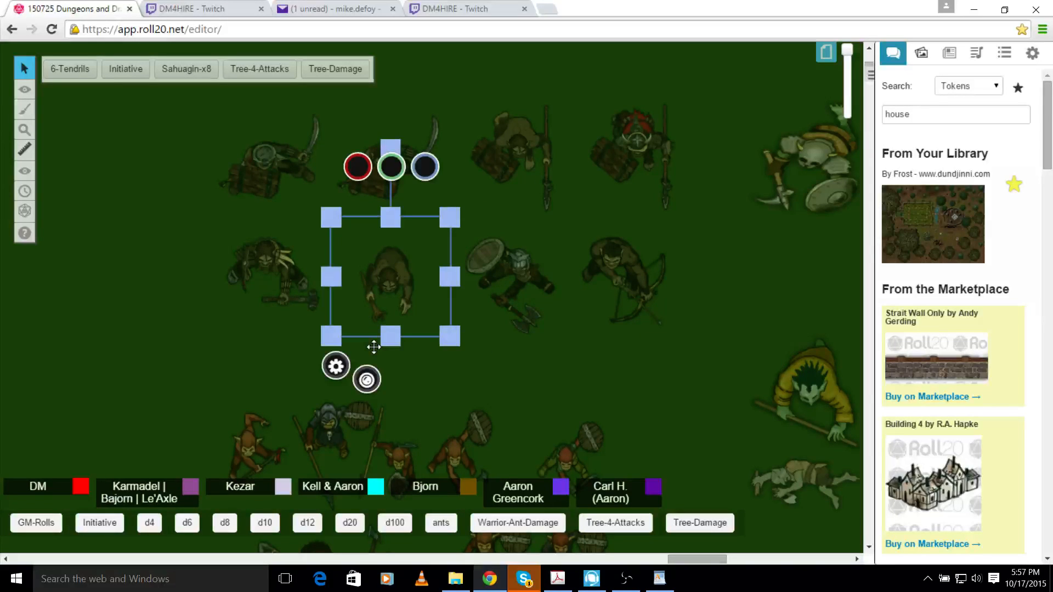
click(329, 329)
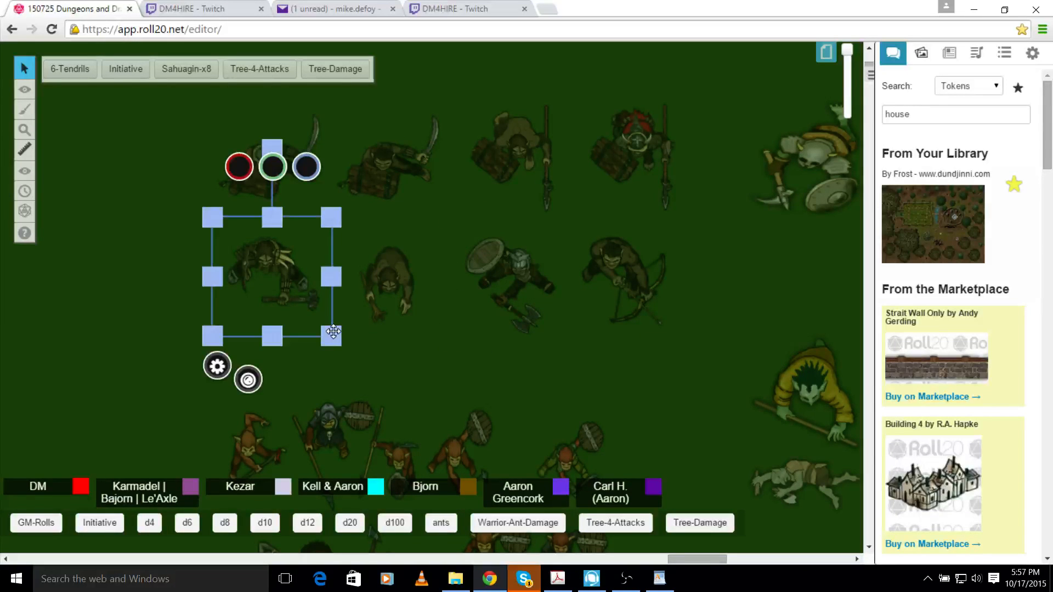
Move the first scimitar-wielding token of the top row aside and drop it slightly off its original place, clearing the selection
scroll(446, 284, up, 1)
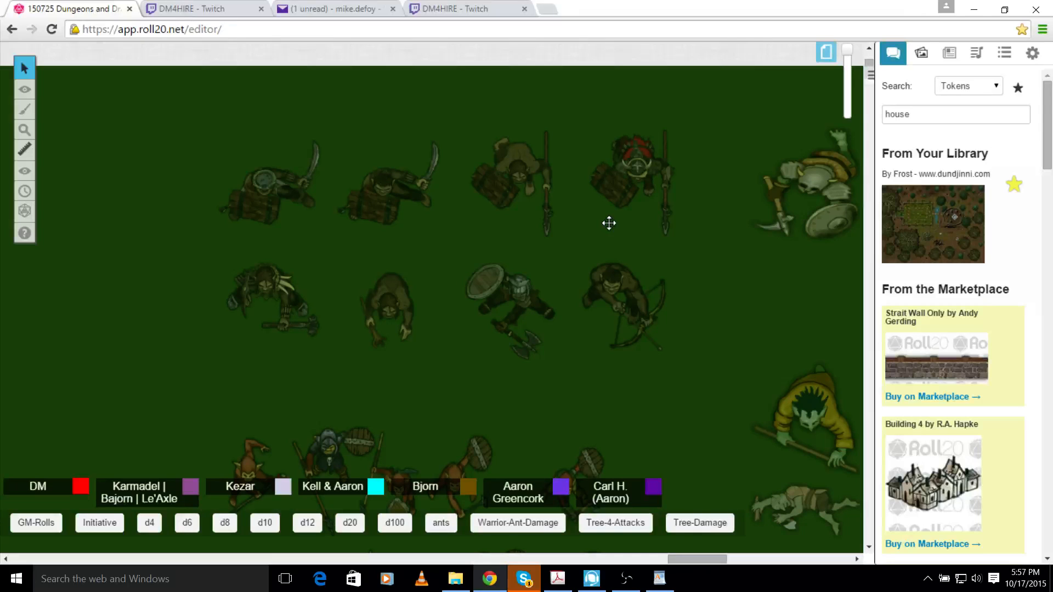
click(327, 164)
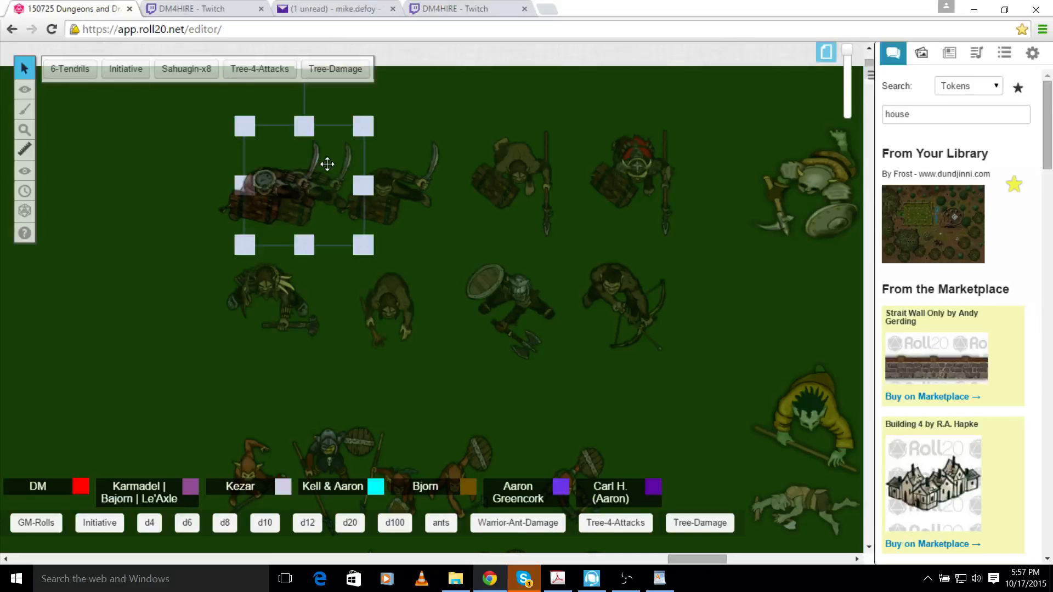
click(813, 117)
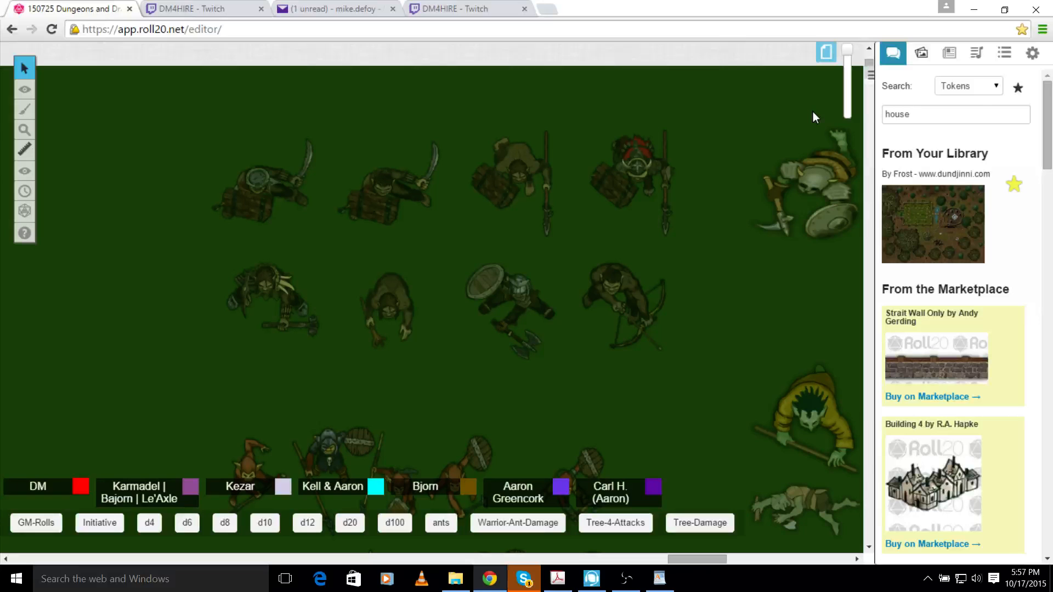
Select the three wolf-rider tokens between the rows of green-skinned creatures farther along the page, and clear the selection
click(856, 559)
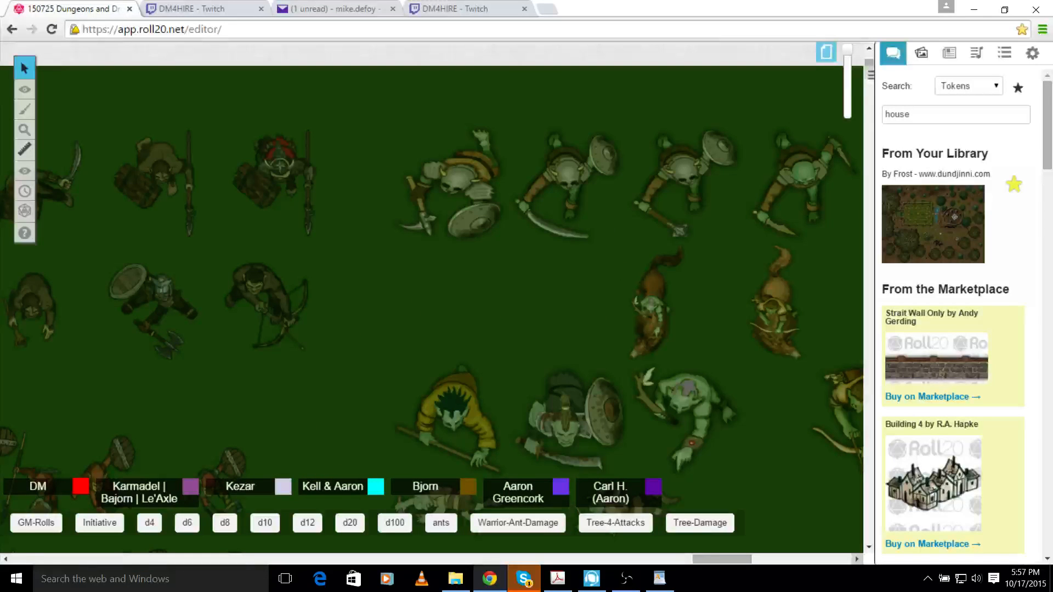
scroll(666, 487, right, 5)
drag(300, 282, 783, 404)
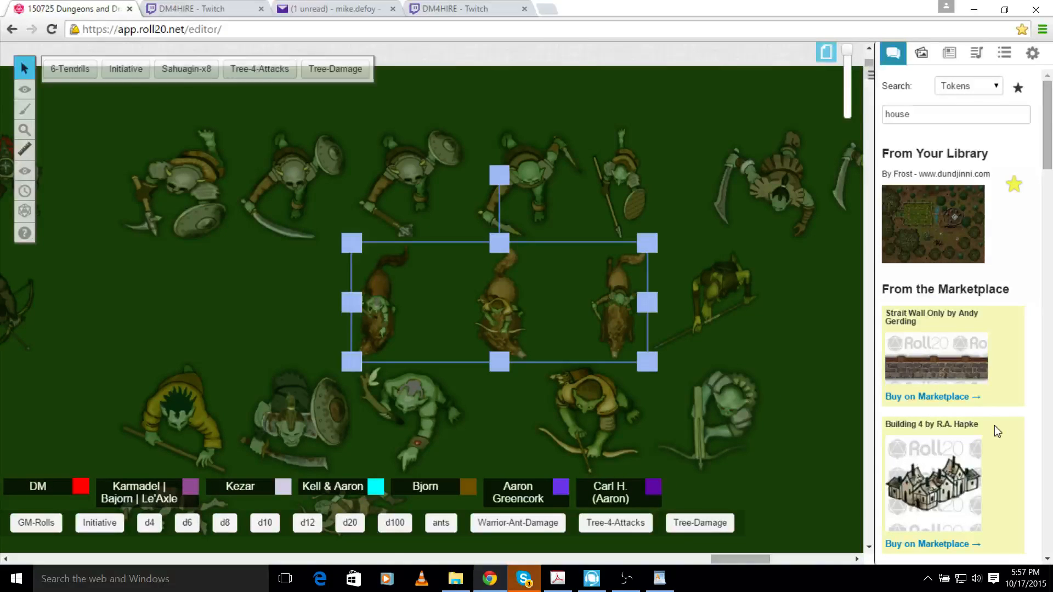
click(800, 466)
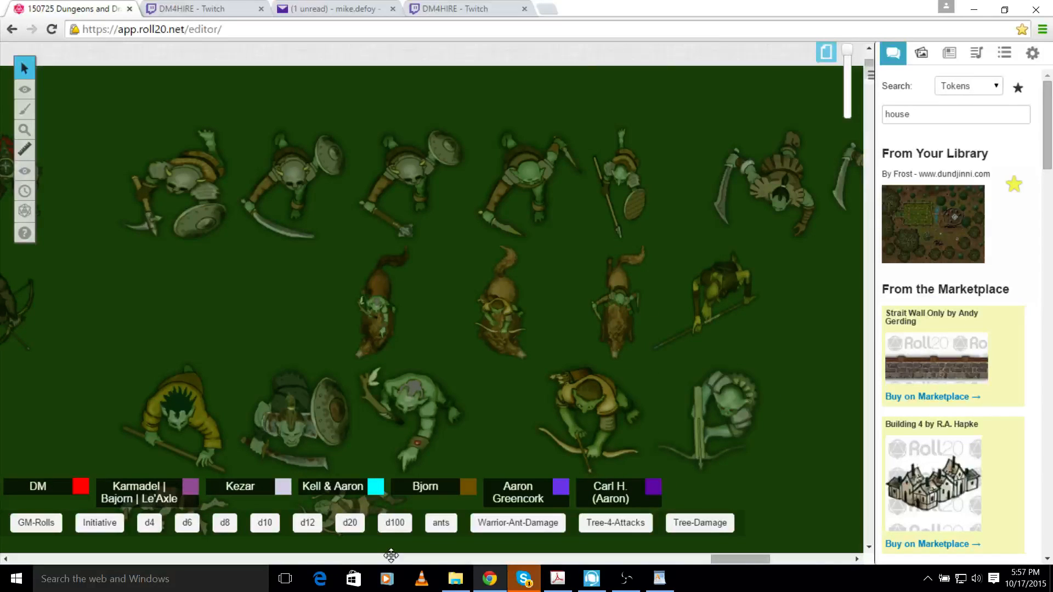
Select the top row of green-skinned warrior tokens, clear the selection and examine the archer and fallen tokens below
click(206, 133)
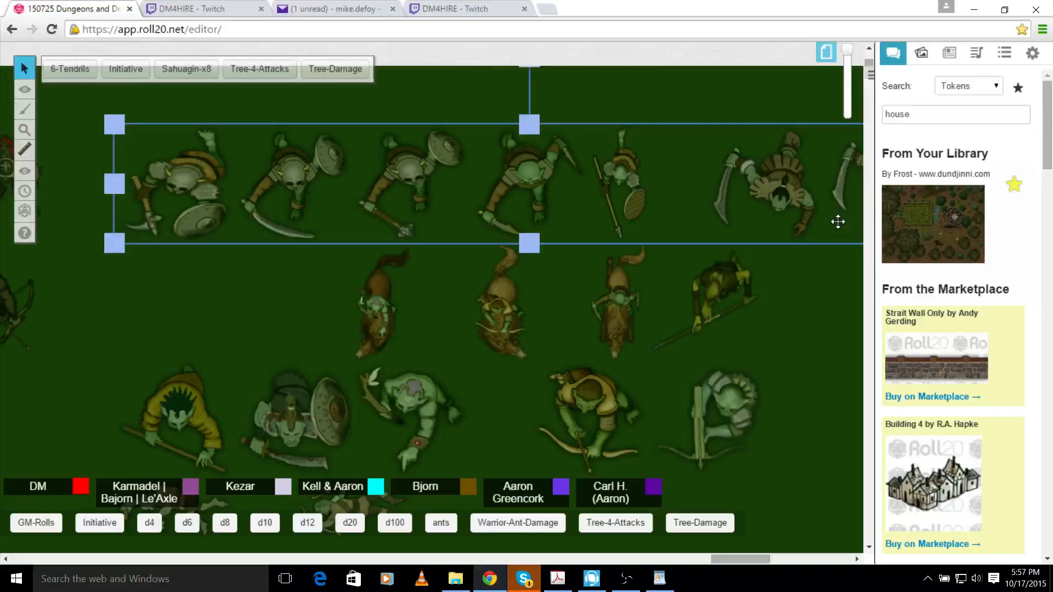
scroll(838, 222, down, 3)
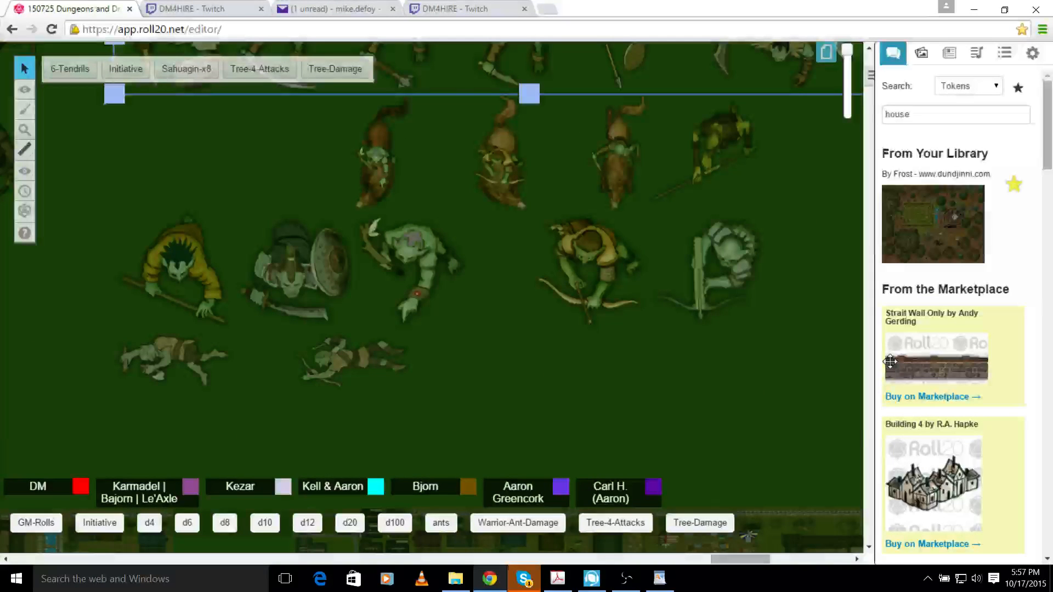
click(851, 356)
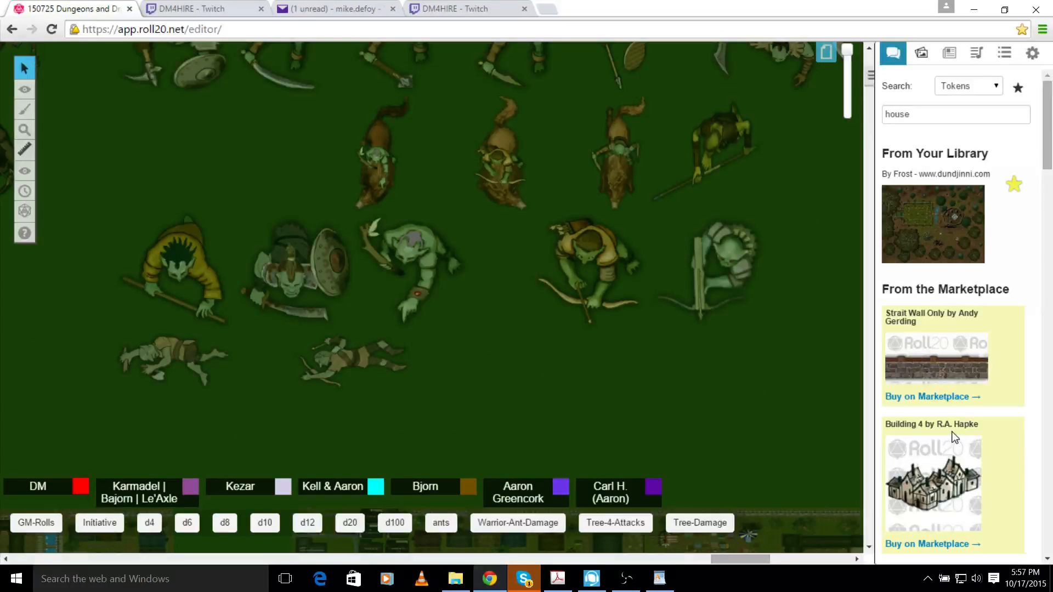
scroll(858, 307, down, 1)
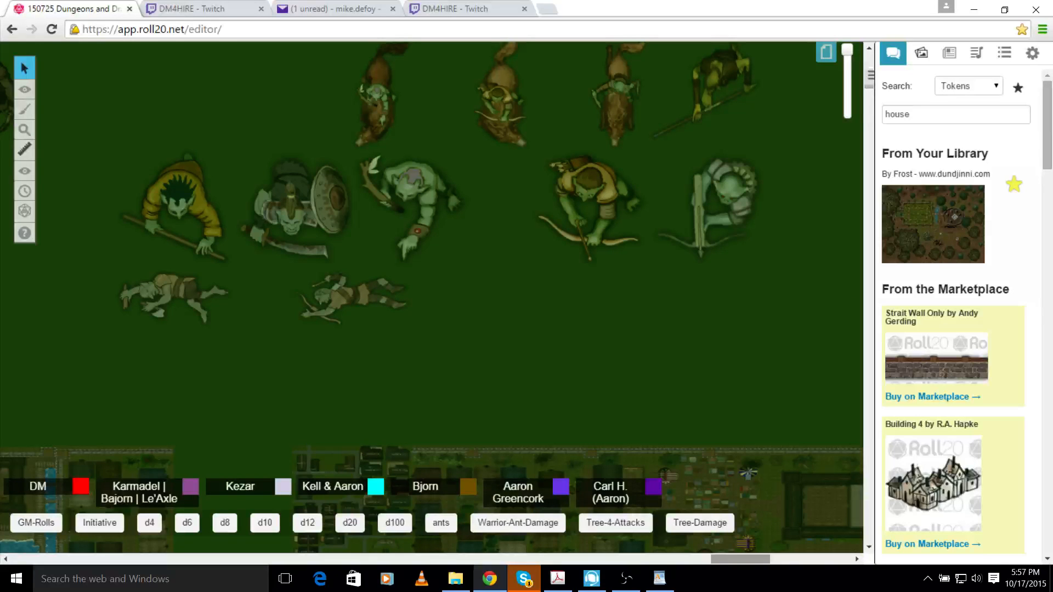
Examine the forest map at reduced scale, covering the rocky chasm, the trees, the water and the stone road crossing it
drag(847, 50, 847, 109)
drag(685, 559, 411, 559)
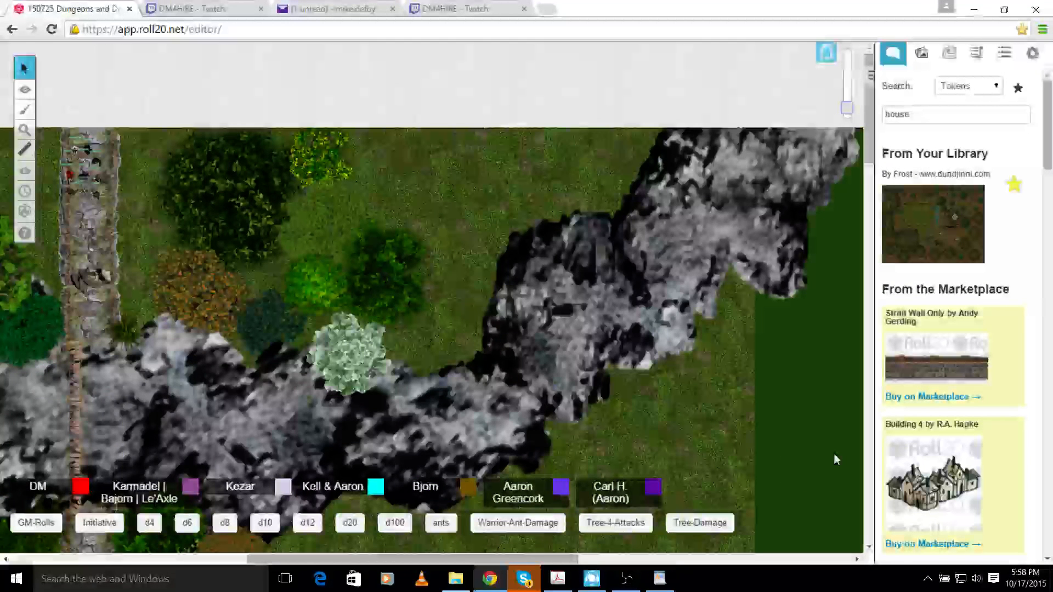
scroll(834, 455, down, 3)
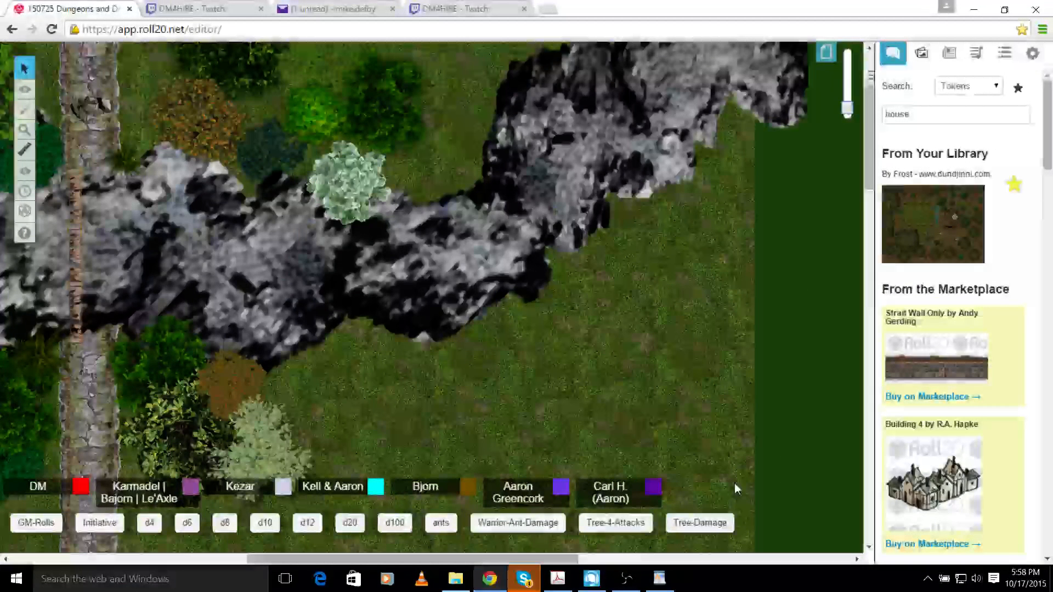
scroll(472, 373, up, 3)
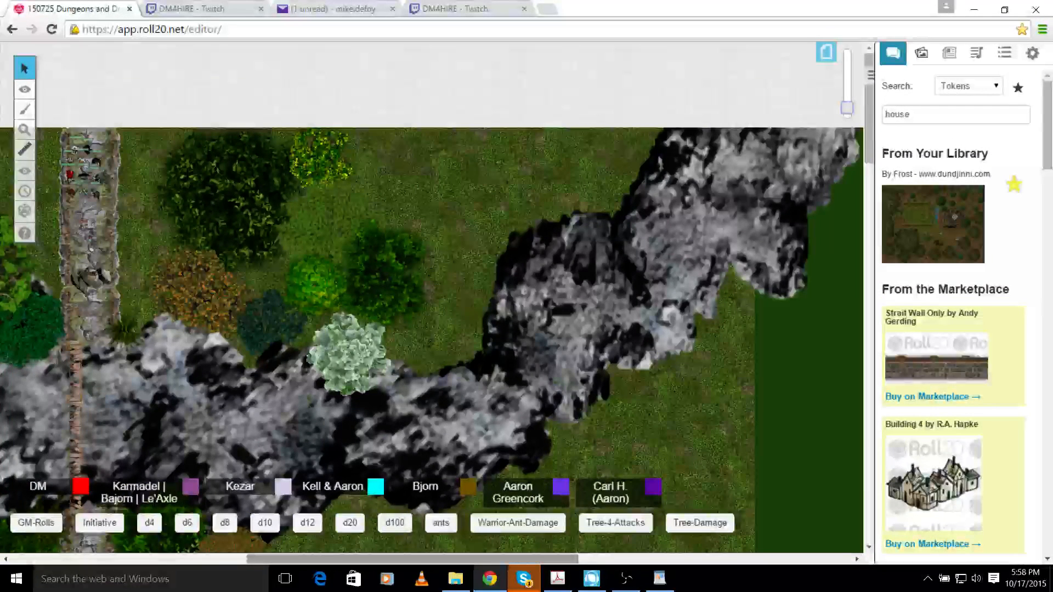
scroll(147, 498, left, 7)
scroll(147, 497, left, 1)
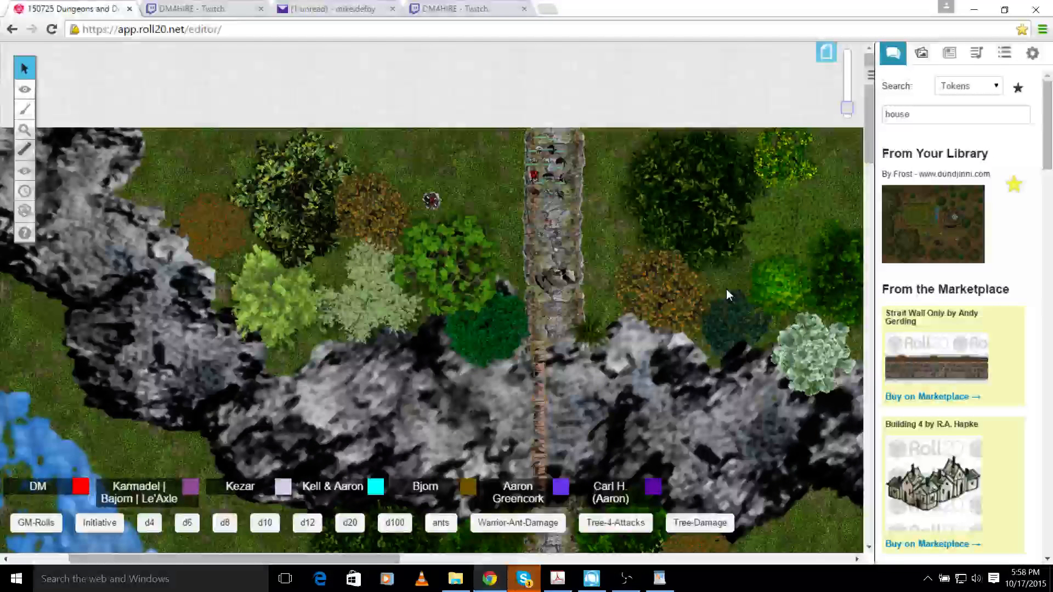
scroll(726, 291, down, 5)
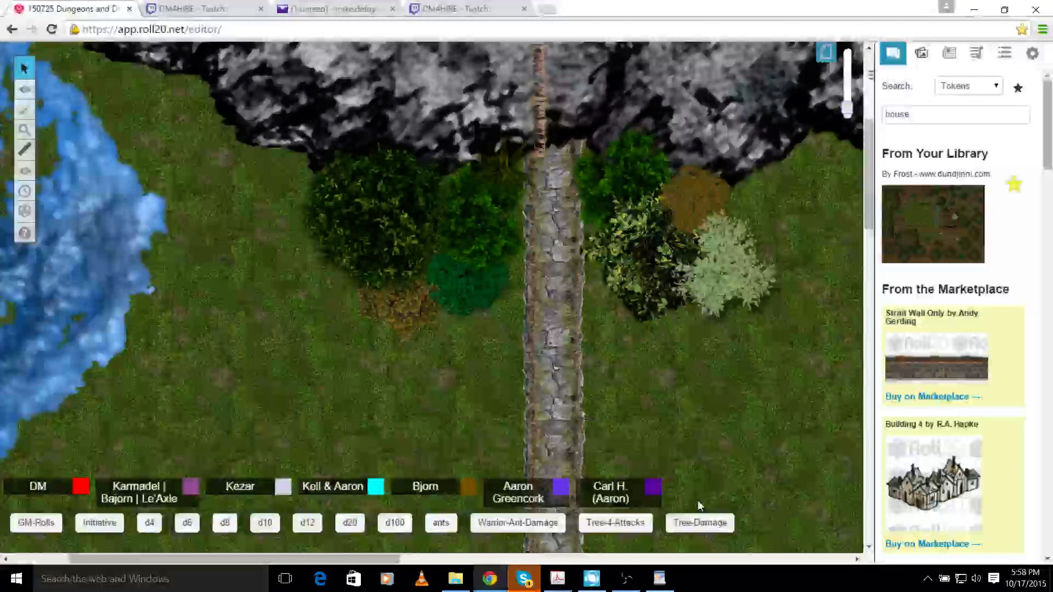
scroll(720, 351, up, 1)
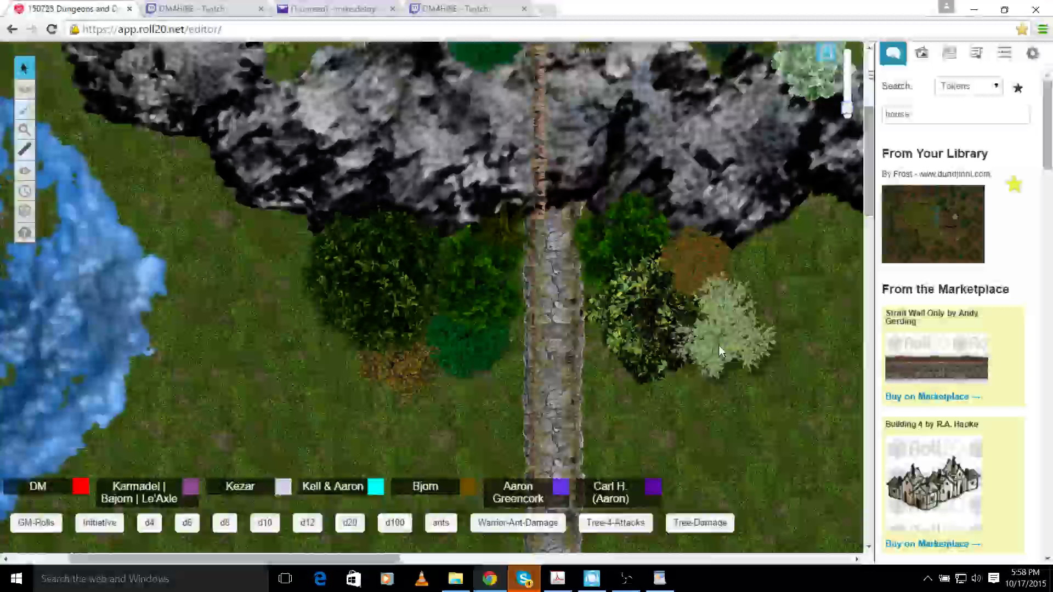
scroll(718, 345, up, 1)
scroll(680, 250, up, 1)
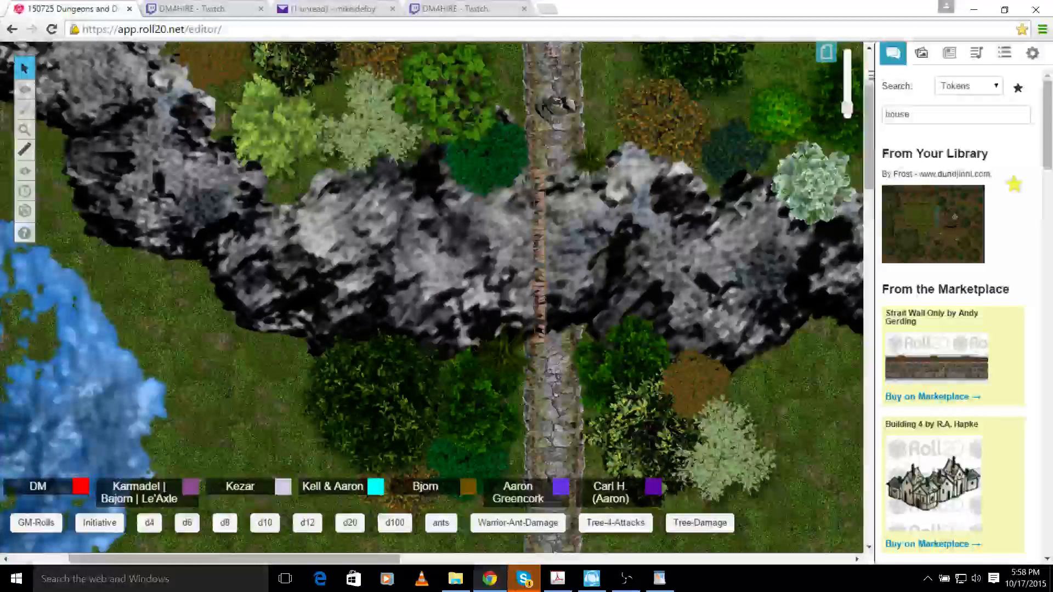
Examine the rope bridge and the stone road north of it at a closer scale, up to the group of party tokens
drag(847, 108, 847, 80)
scroll(847, 80, up, 1)
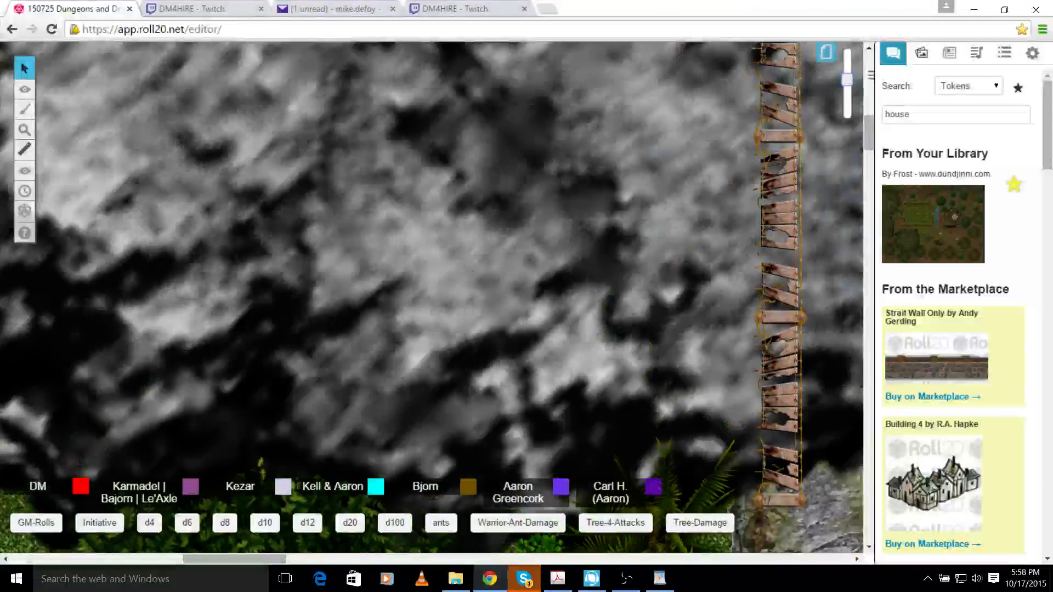
scroll(831, 380, up, 6)
scroll(829, 376, up, 3)
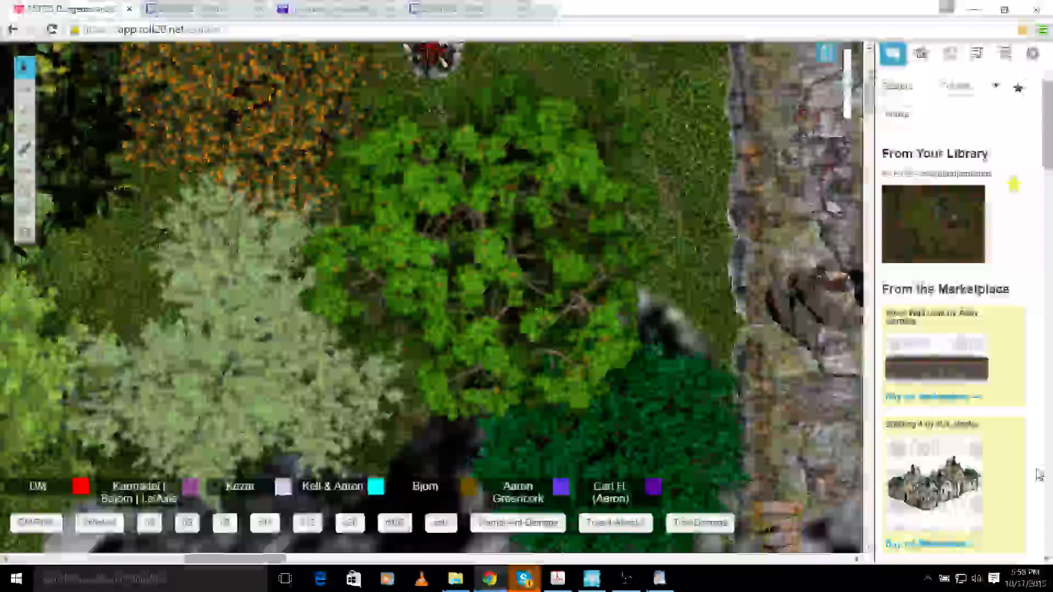
drag(235, 559, 285, 559)
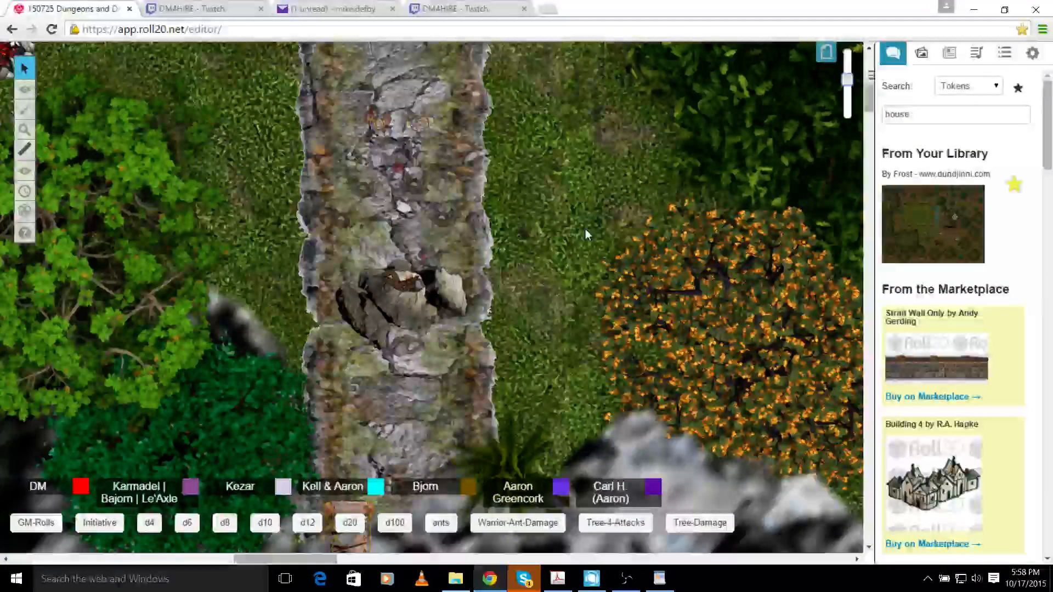
scroll(584, 228, up, 4)
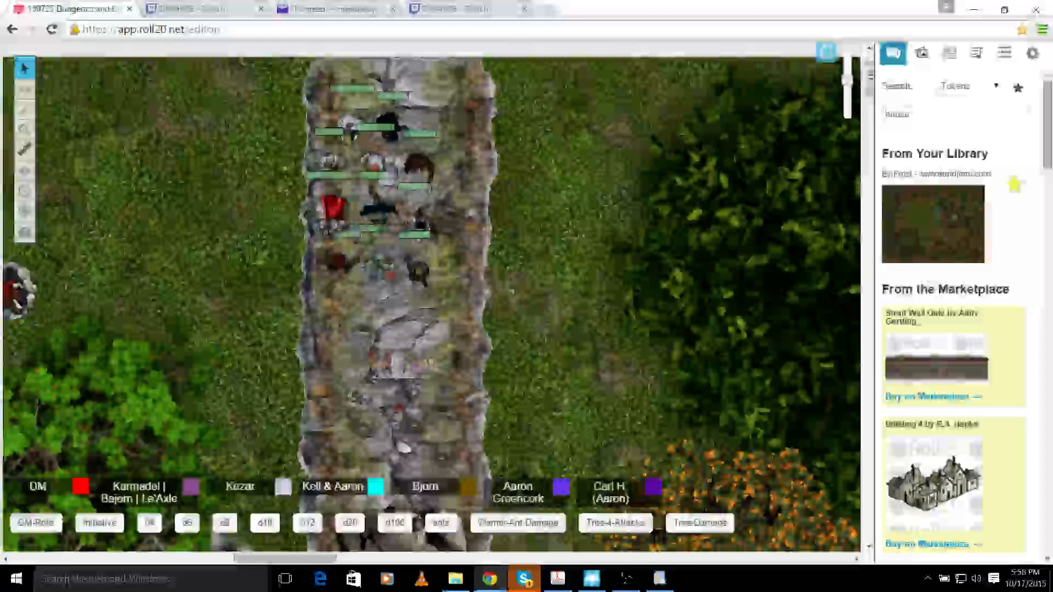
Examine the party tokens on the stone road at maximum scale, following the road past the rubble and across the rope bridge
drag(847, 80, 847, 50)
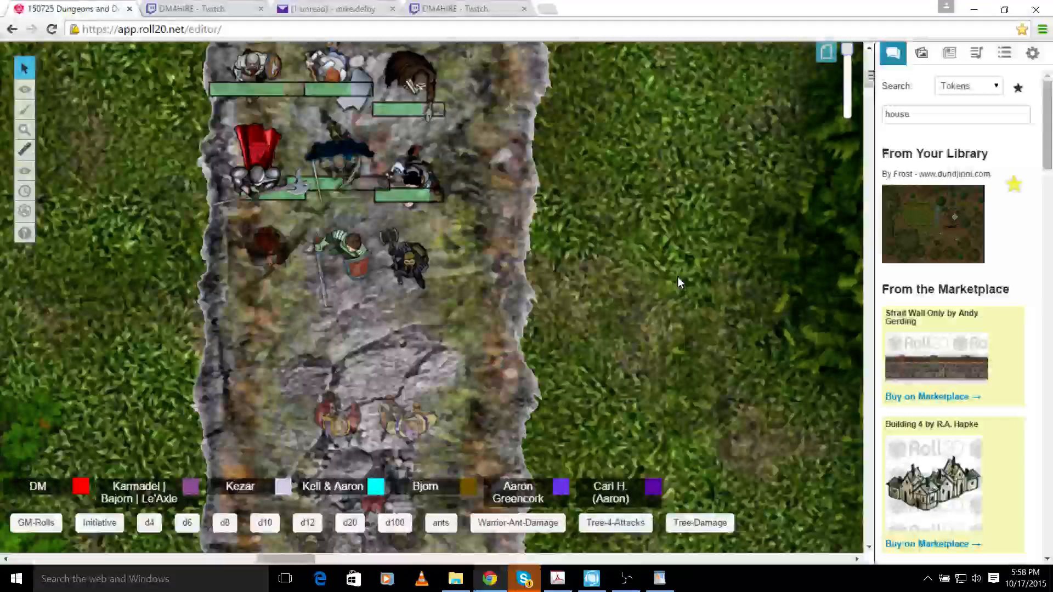
scroll(436, 386, up, 2)
scroll(411, 430, down, 4)
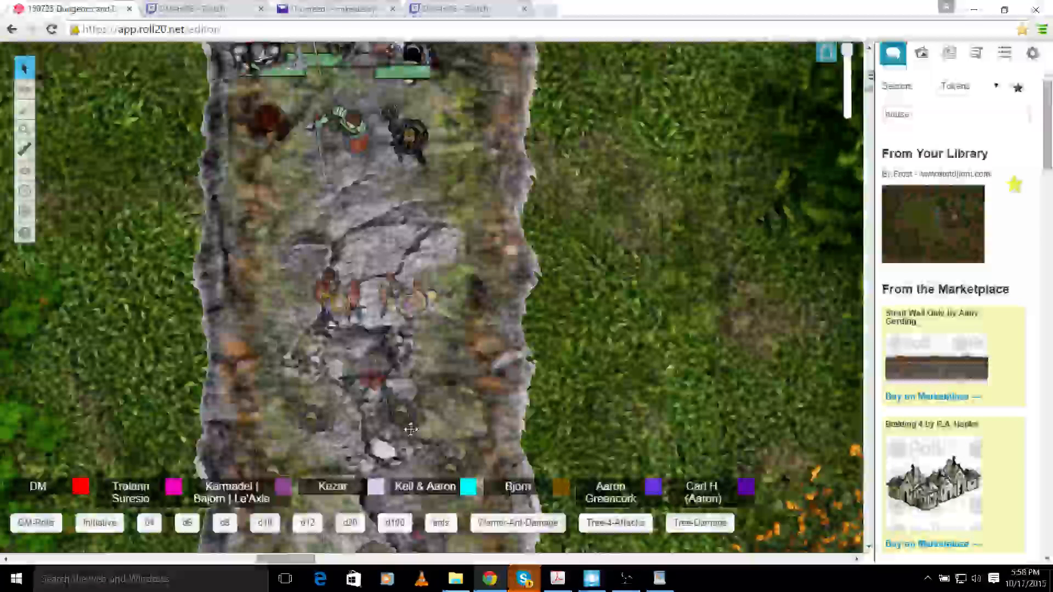
scroll(411, 429, down, 2)
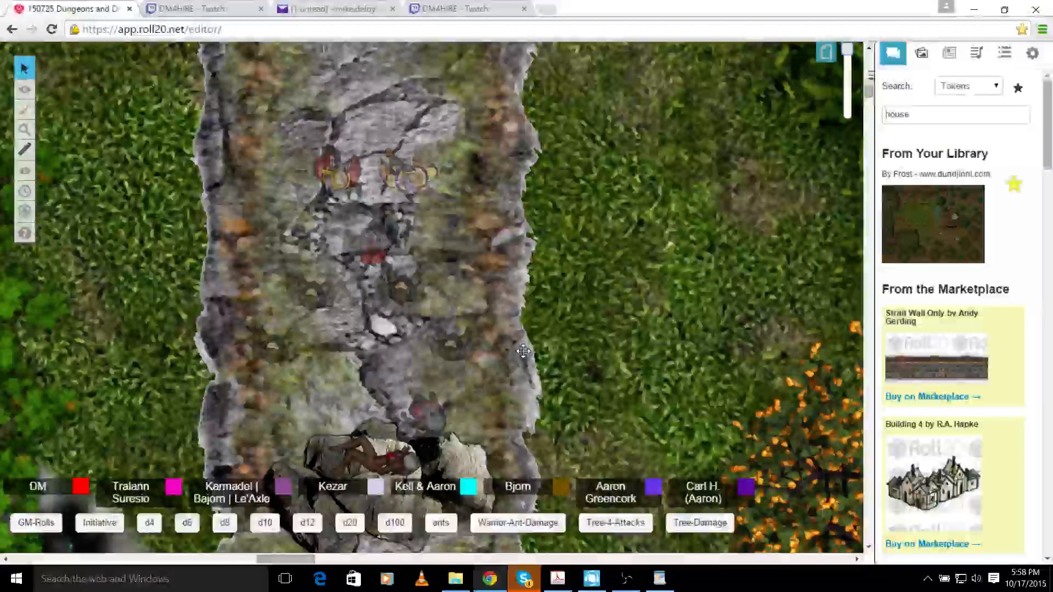
scroll(381, 365, down, 3)
scroll(378, 357, down, 1)
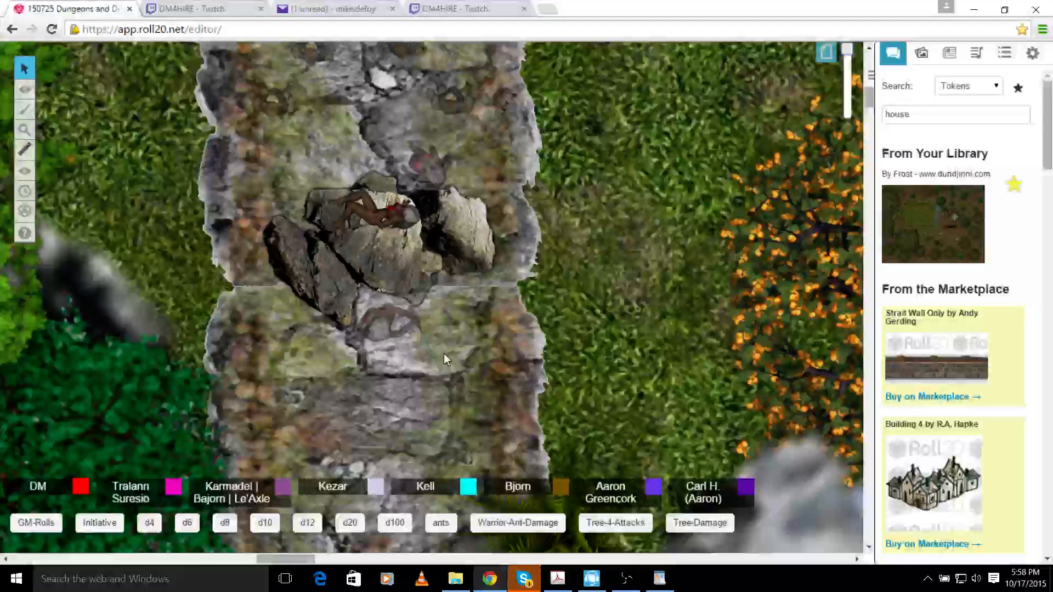
scroll(442, 353, down, 8)
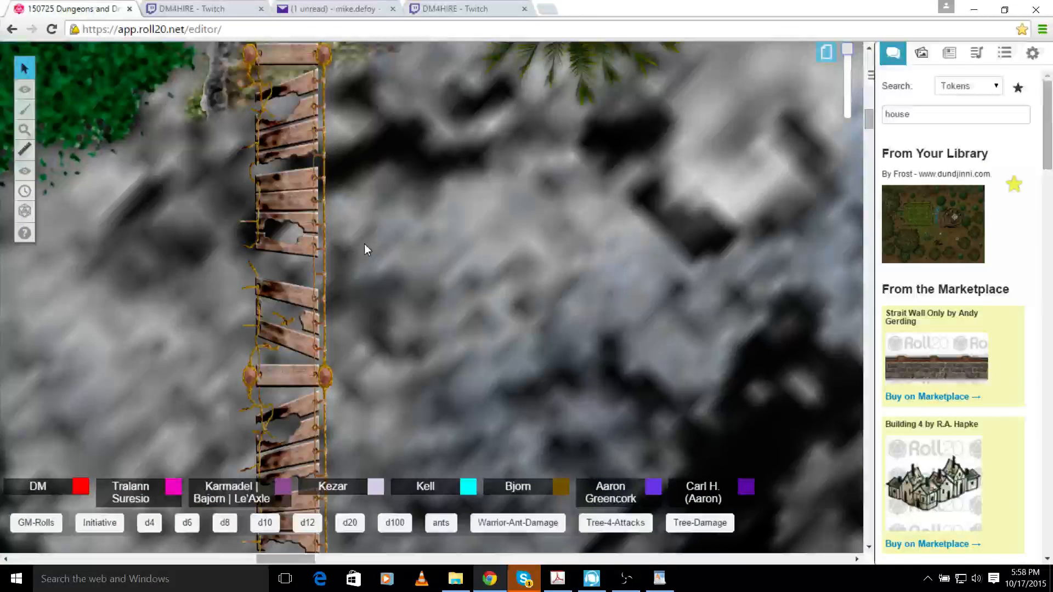
scroll(364, 243, down, 4)
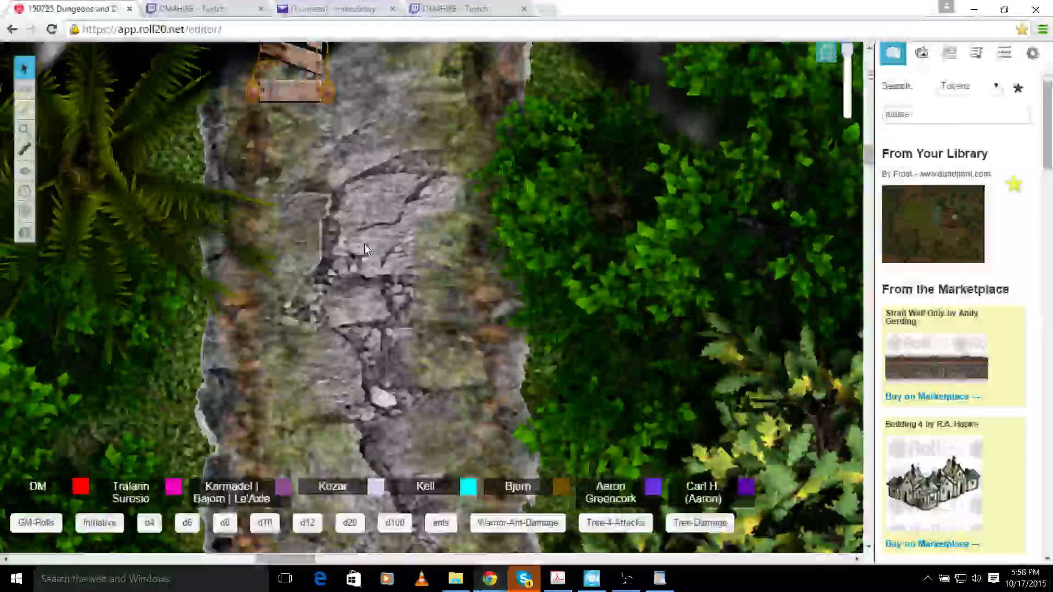
Examine the stone road south of the rope bridge at maximum scale, continuing west across the grass to the water's edge
scroll(270, 324, up, 2)
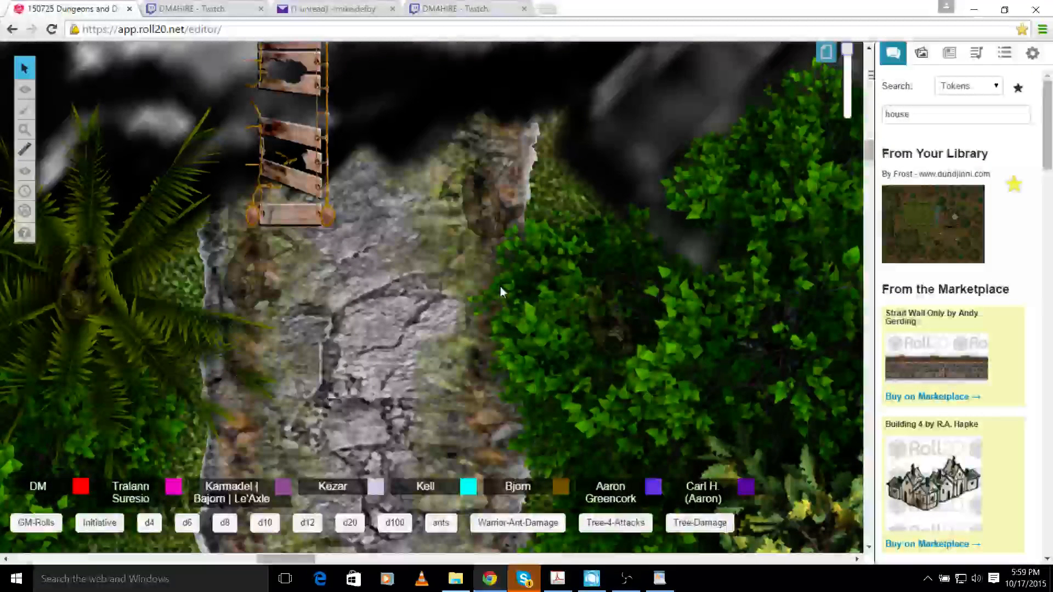
scroll(498, 285, down, 5)
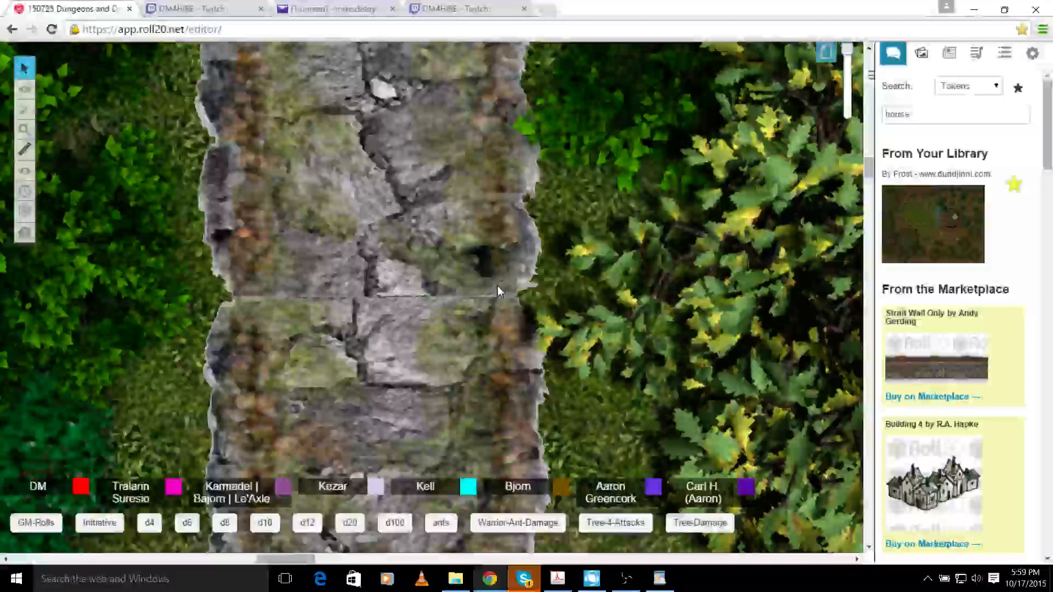
scroll(498, 290, down, 5)
scroll(498, 290, left, 10)
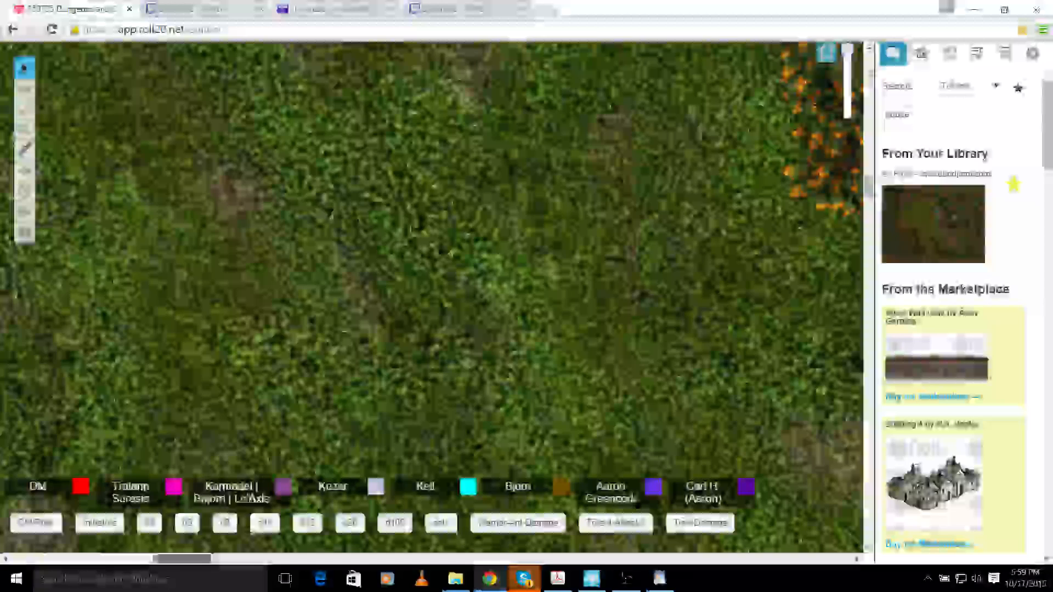
scroll(497, 291, left, 3)
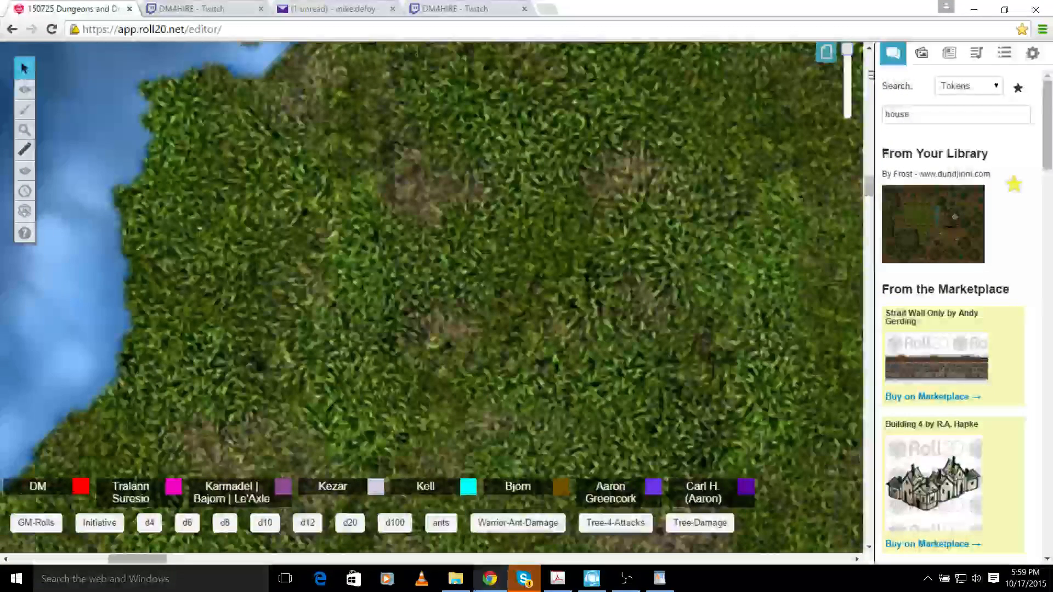
Examine the map at reduced scale from the water to the rocky chasm, the rope bridge and the party's stretch of road
drag(847, 49, 847, 97)
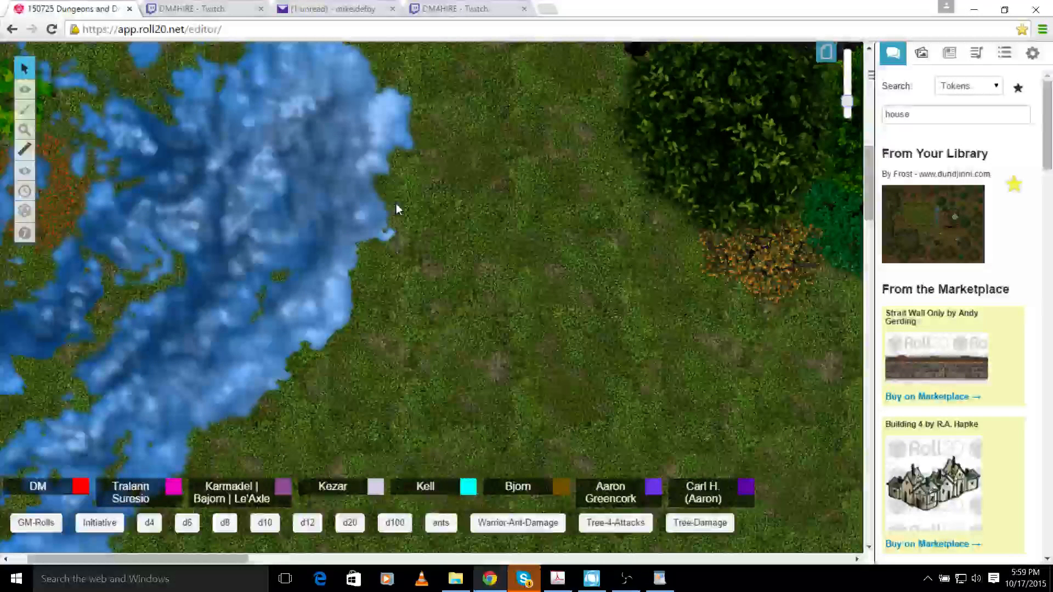
scroll(252, 353, down, 4)
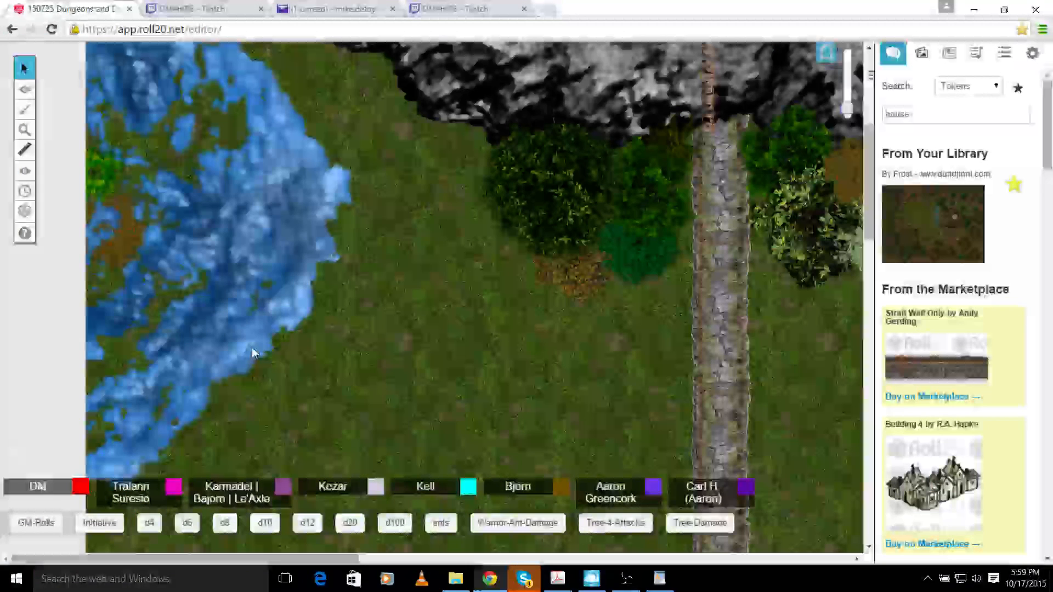
scroll(566, 339, up, 3)
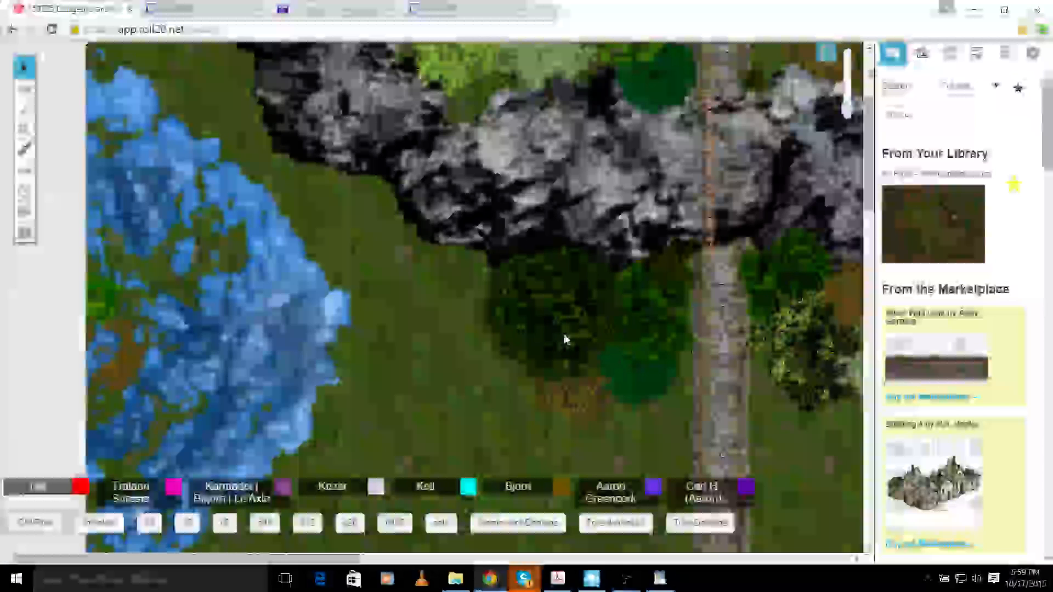
scroll(567, 339, up, 5)
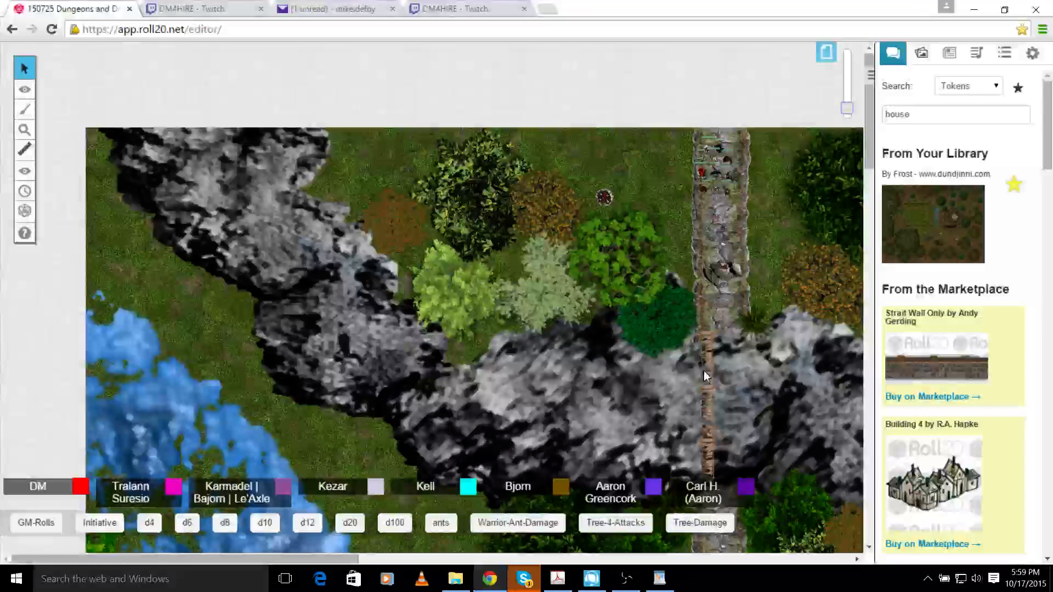
scroll(706, 376, down, 4)
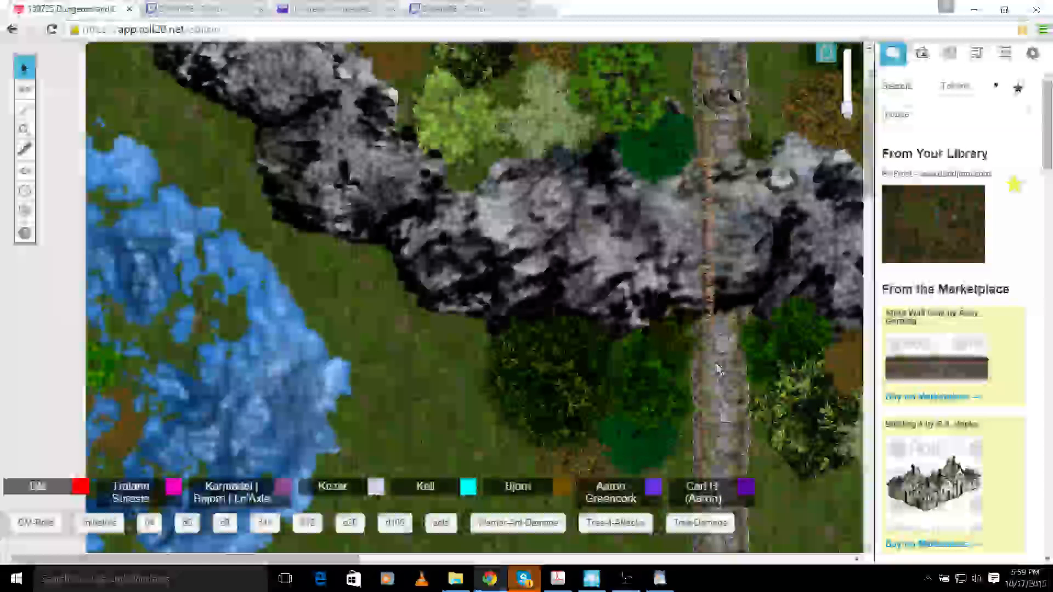
scroll(719, 369, down, 3)
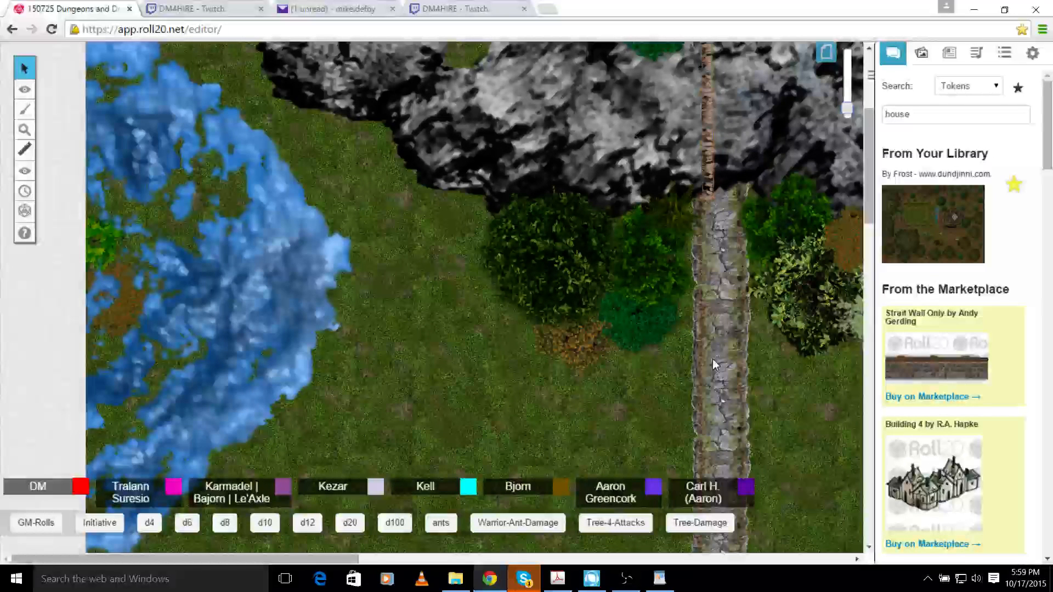
Examine the grassland east of the stone road up to the map's edge, and the trees on both sides of the chasm
scroll(712, 359, right, 2)
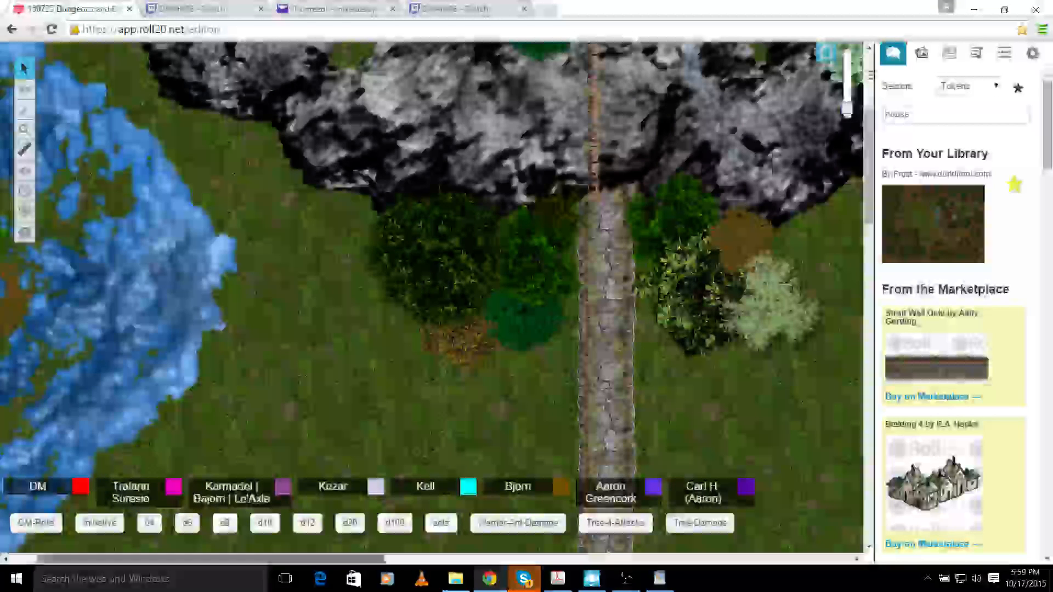
scroll(433, 296, right, 7)
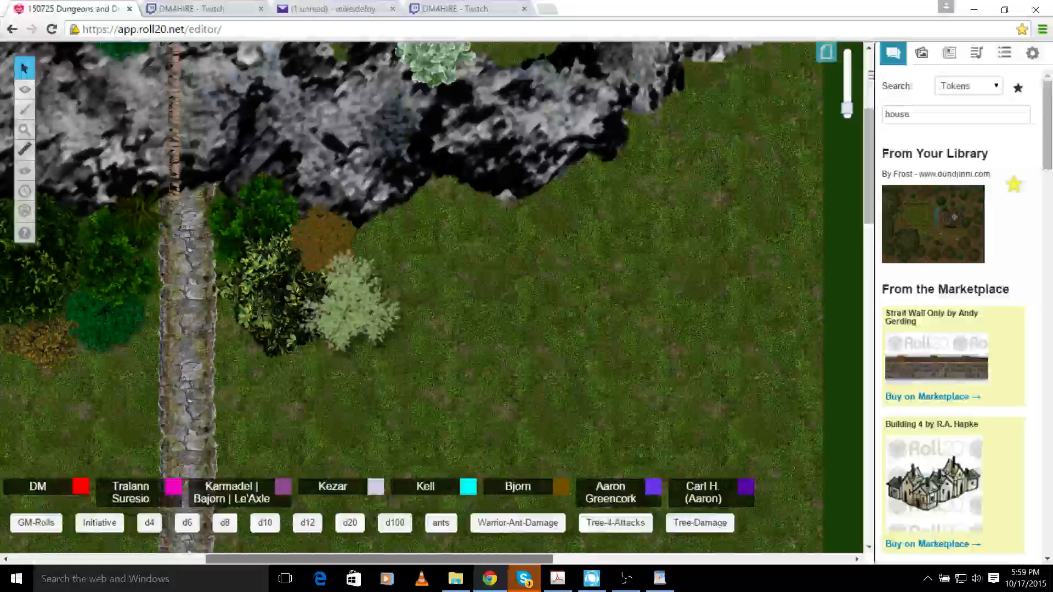
scroll(454, 206, left, 5)
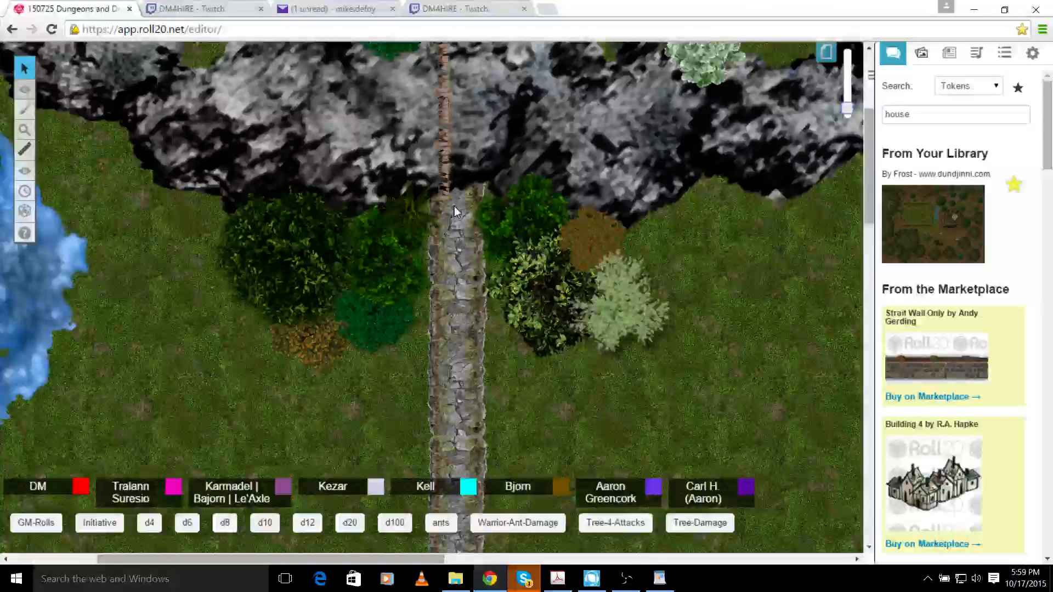
scroll(749, 98, up, 2)
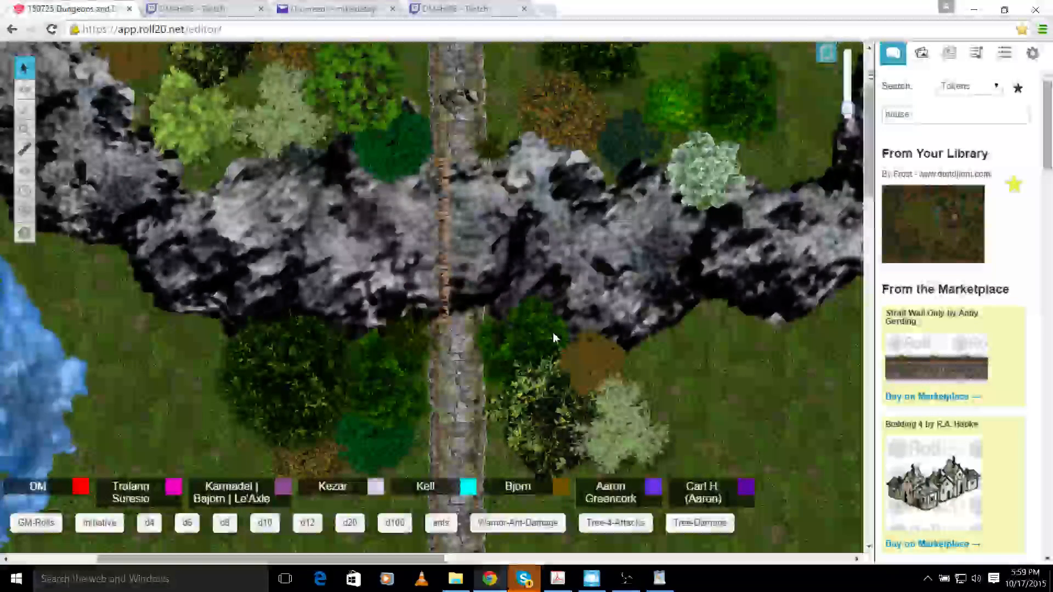
scroll(552, 333, up, 1)
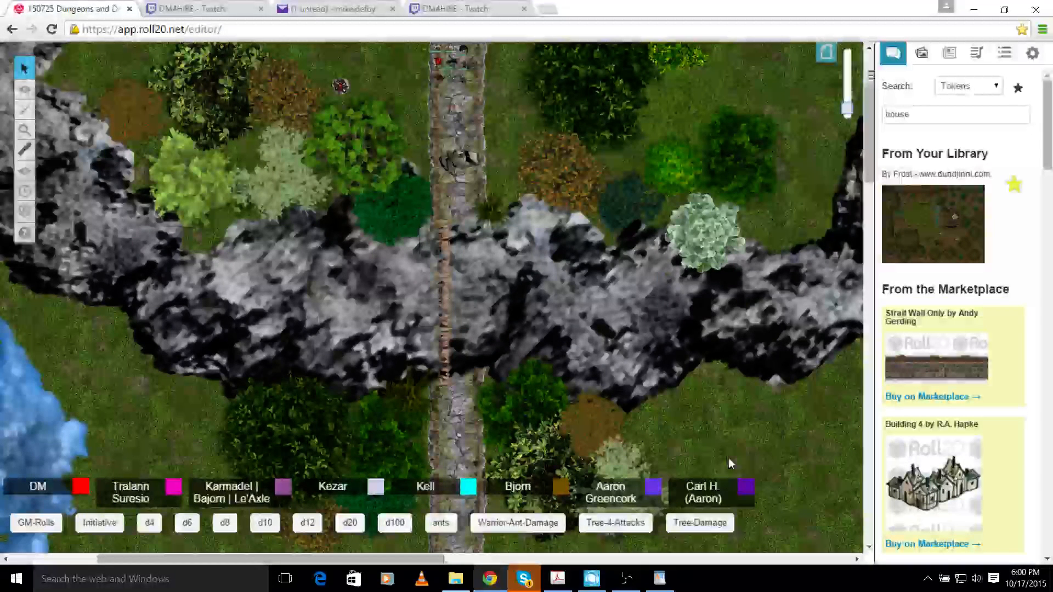
scroll(728, 458, down, 2)
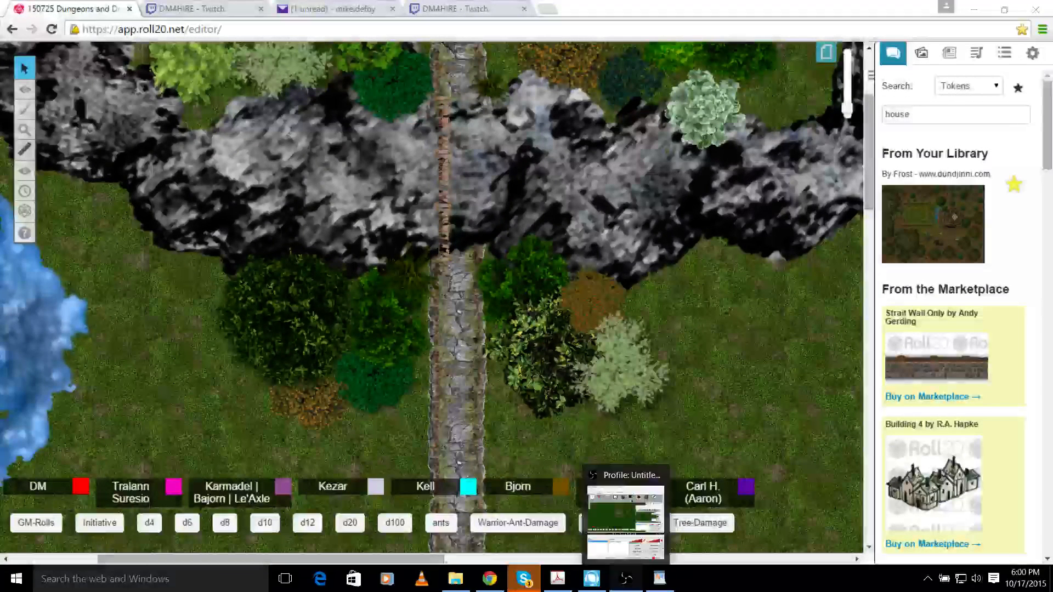
Switch to the Open Broadcaster Software window
click(625, 578)
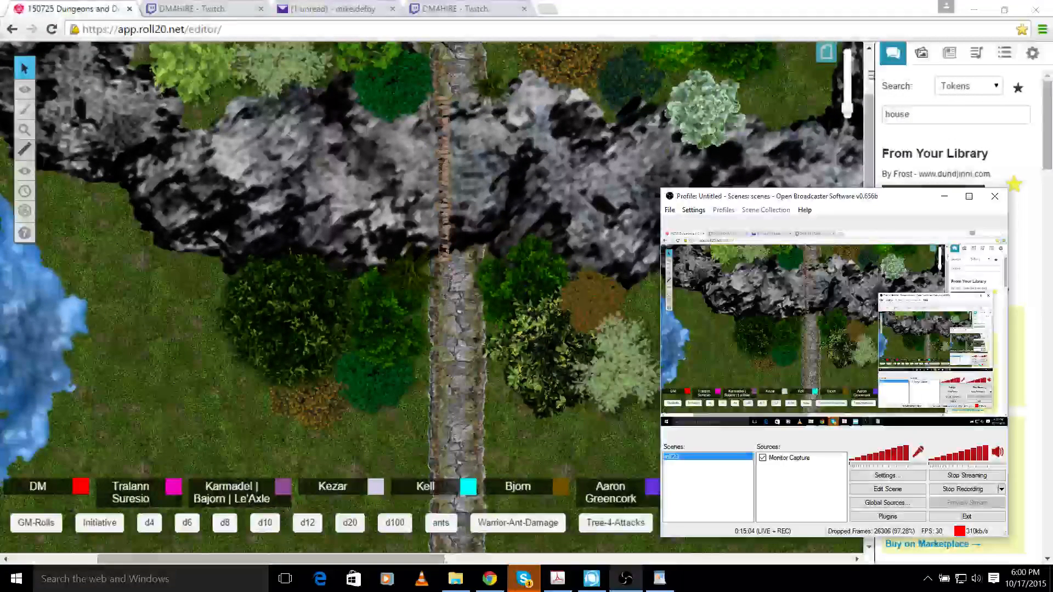